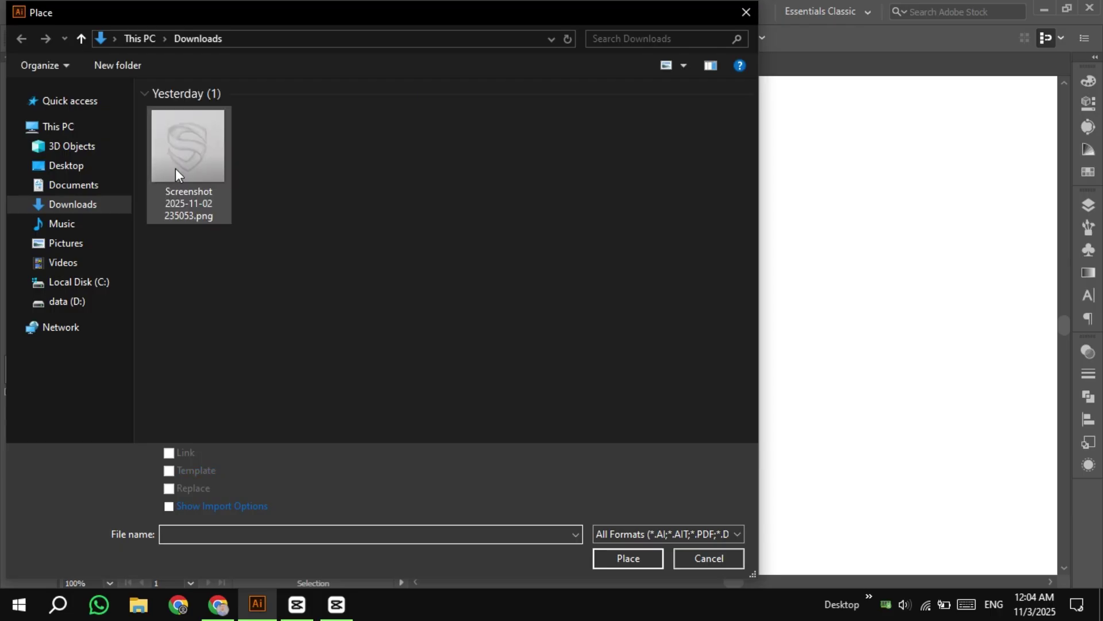
Step: Place the sketch image Screenshot 2025-11-02 235053.png as a large picture on the artboard
double_click(185, 167)
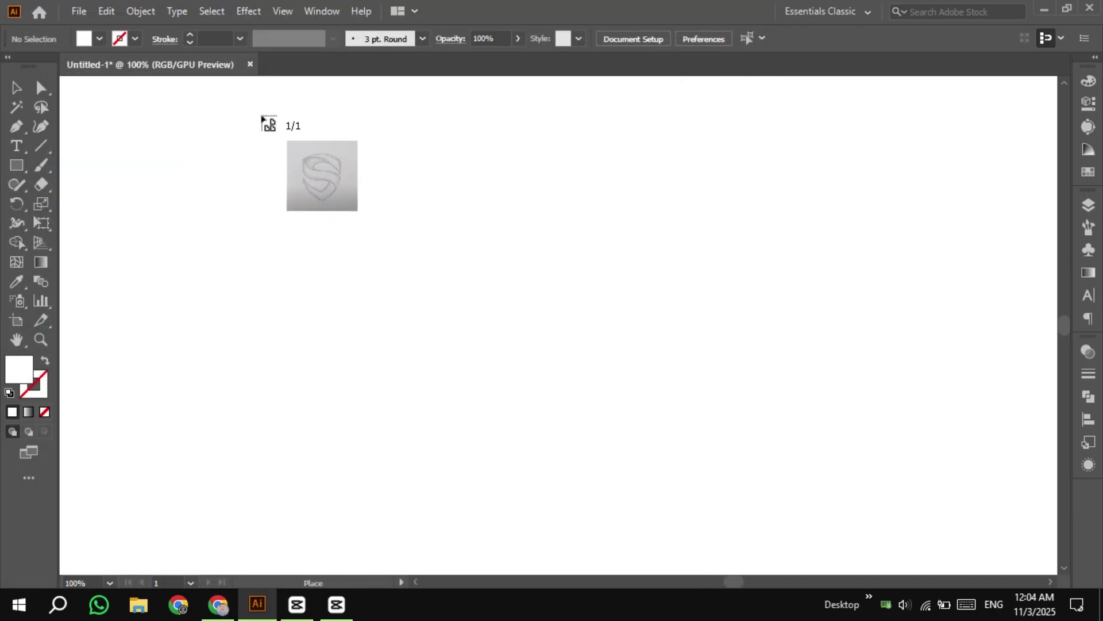
mouse_move(263, 116)
left_mouse_down()
mouse_move(498, 347)
mouse_move(805, 521)
left_mouse_up()
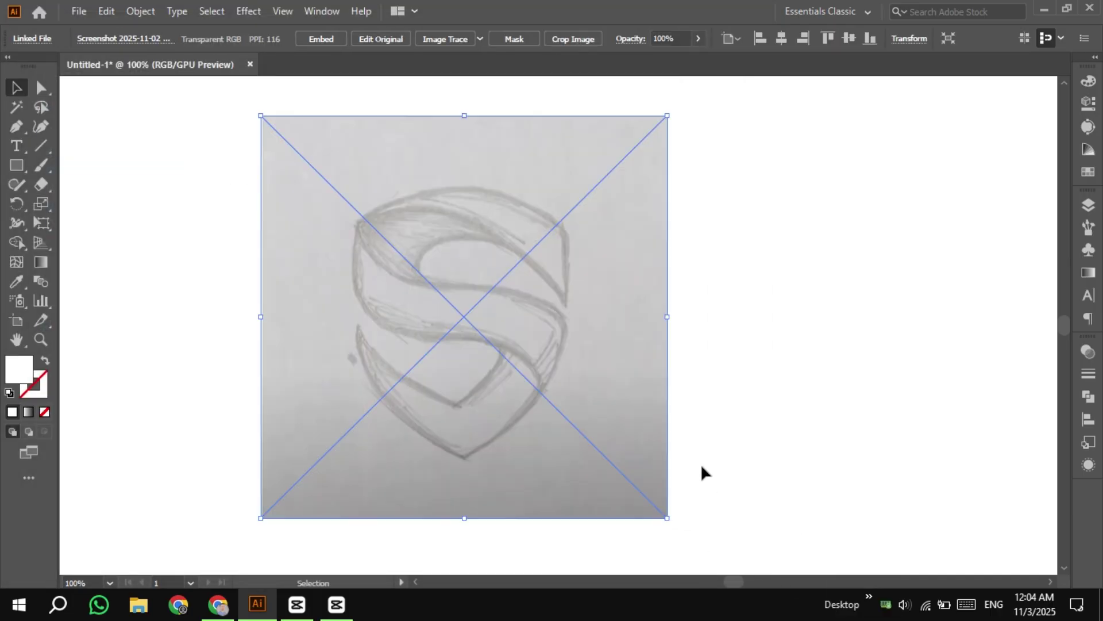
left_click(169, 189)
Step: Lower the placed sketch image's opacity to 80%
left_click(406, 239)
left_click(1089, 350)
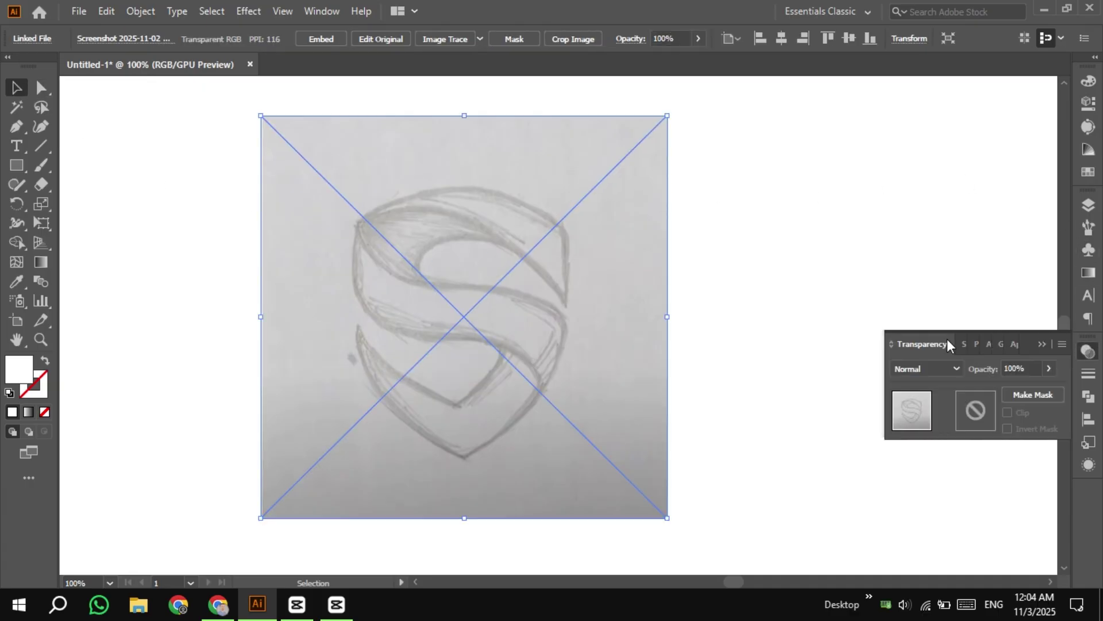
left_click_drag(948, 345, 773, 189)
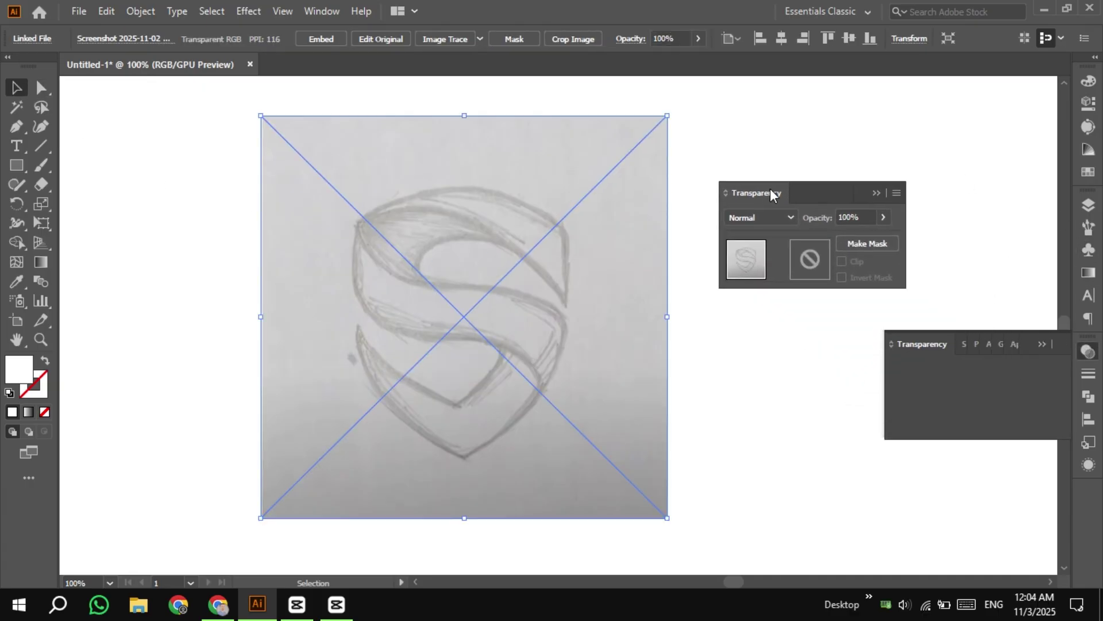
left_click(863, 216)
type("80")
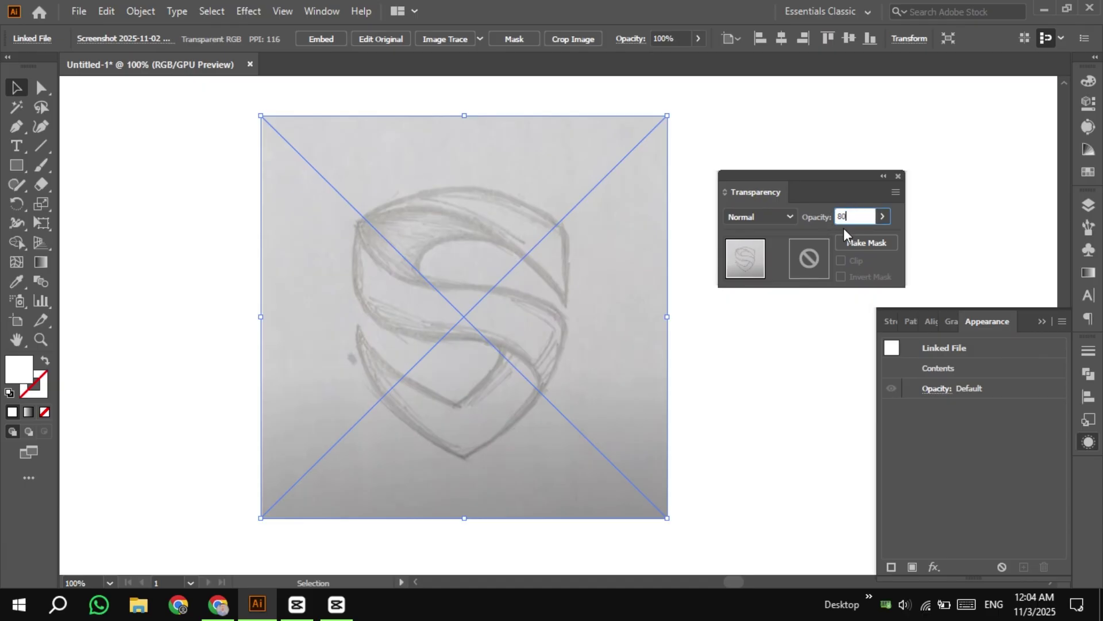
key("Return")
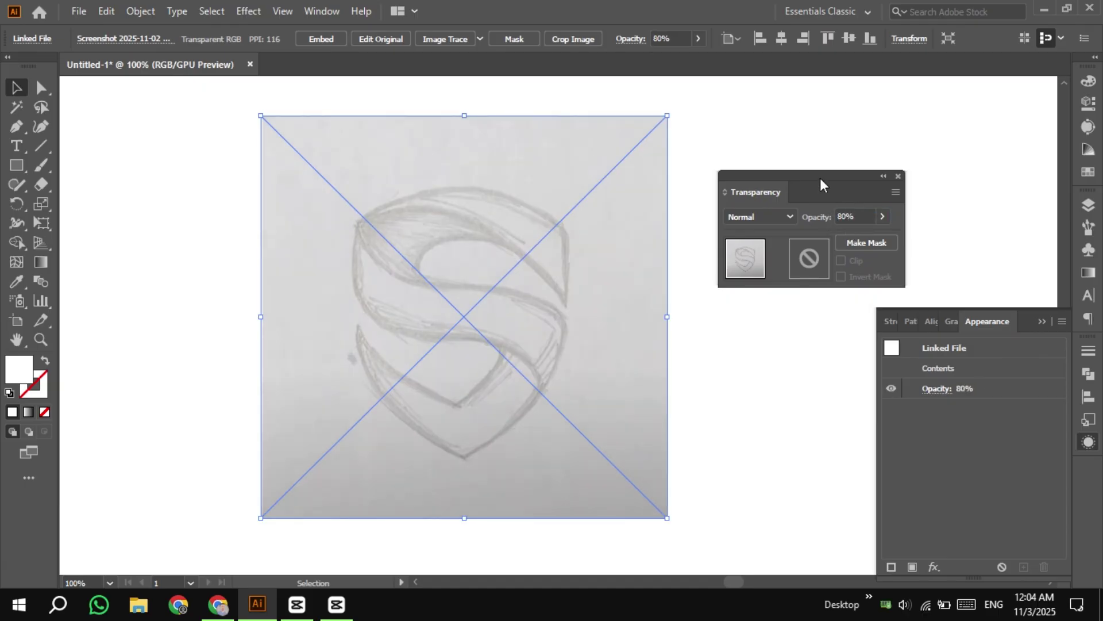
left_click_drag(821, 183, 1037, 343)
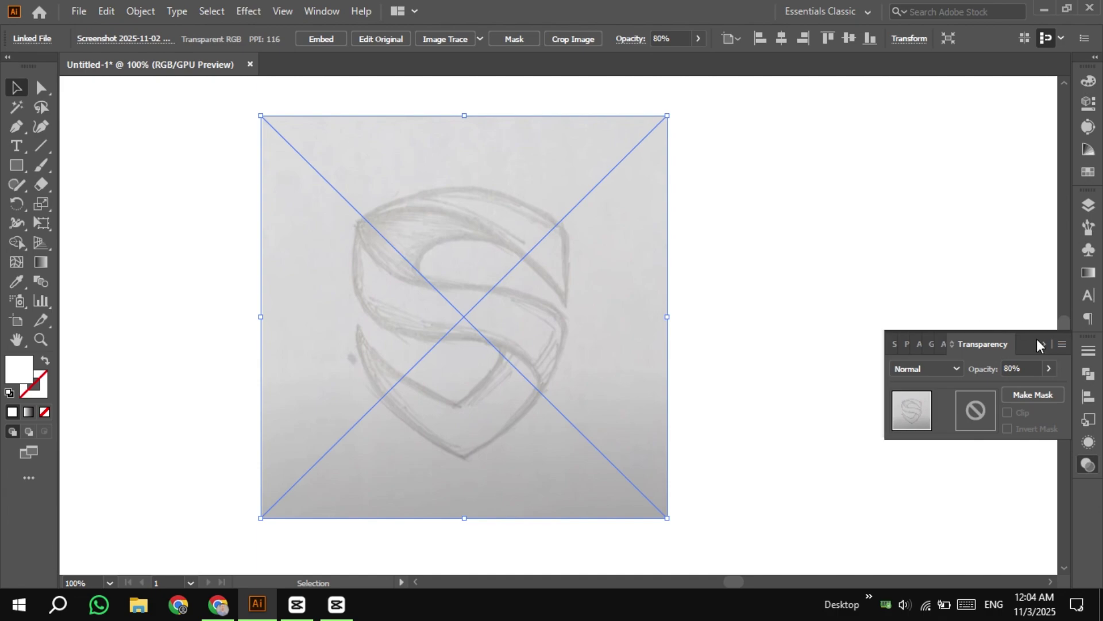
left_click(1039, 343)
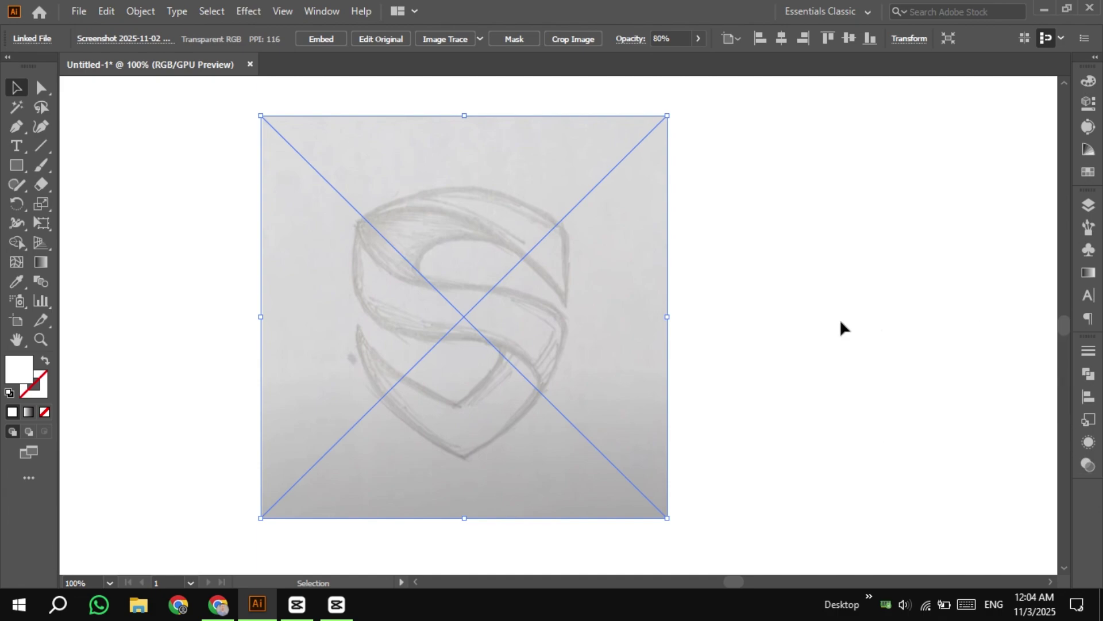
Step: Lock the placed sketch image so it stays fixed as a tracing template
left_click(138, 11)
mouse_move(212, 128)
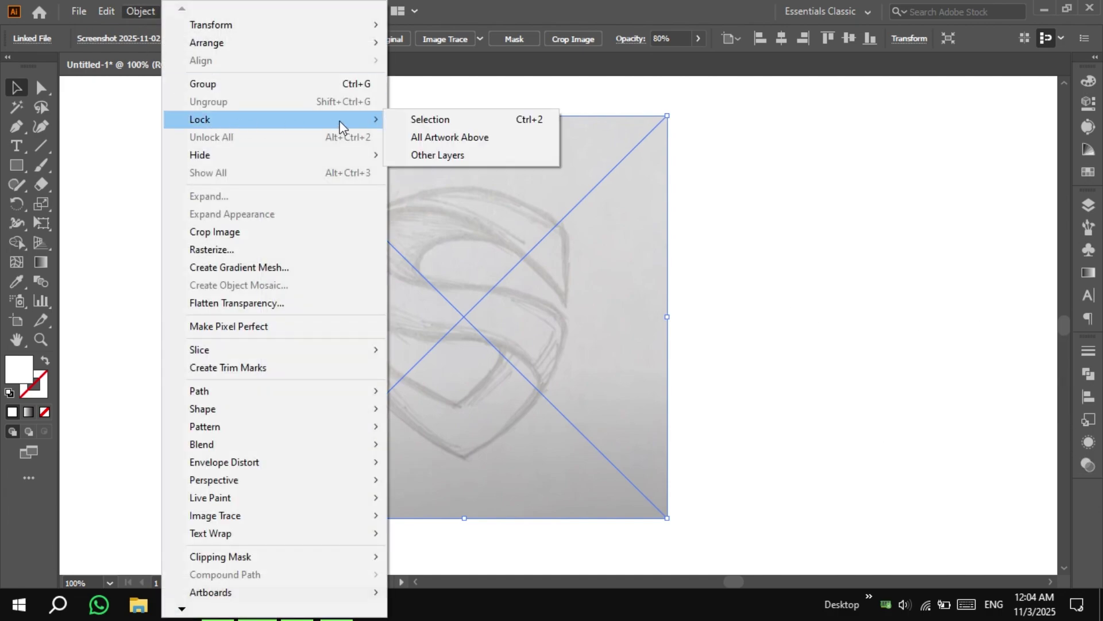
left_click(419, 118)
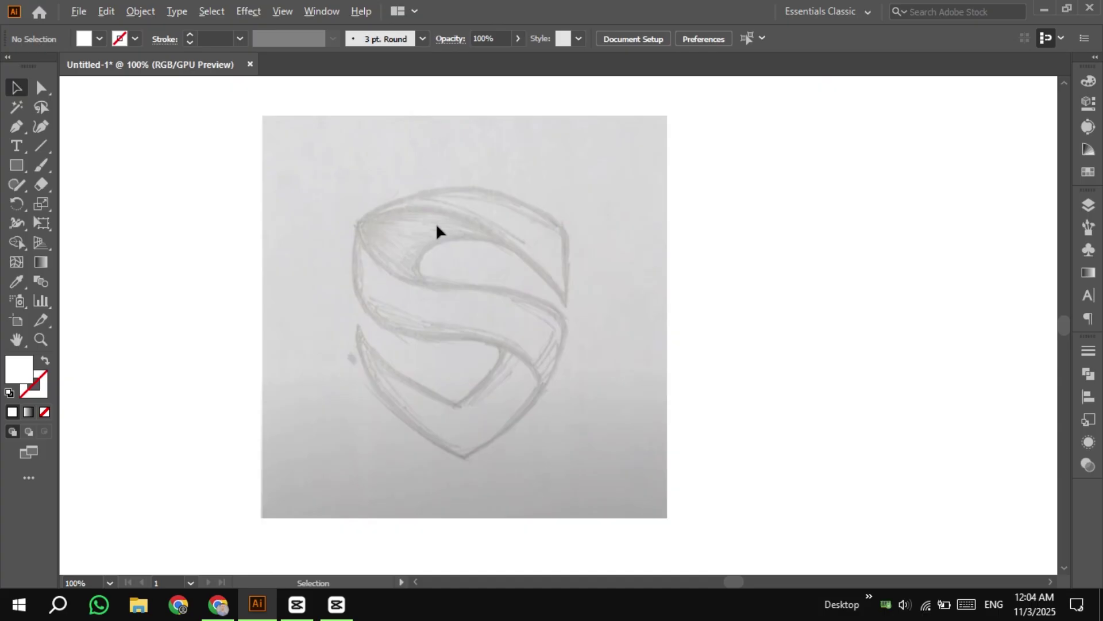
Step: Draw a perfect circle with the Ellipse tool, centred on the shield sketch and covering most of it
scroll(437, 224, "up", 1)
left_click_drag(436, 223, 440, 172)
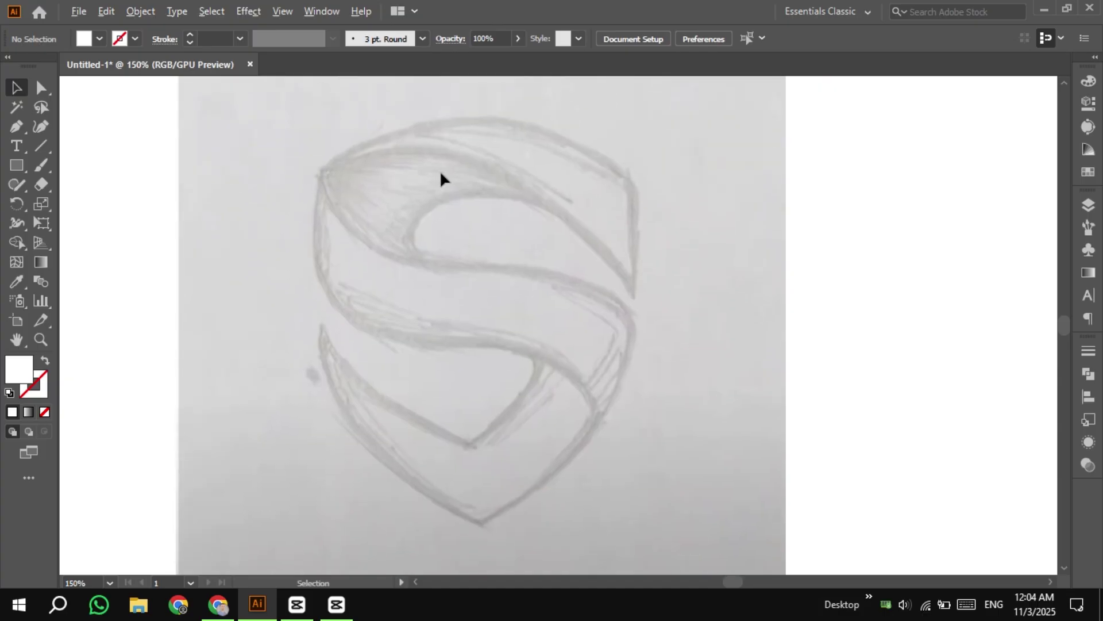
scroll(440, 170, "down", 1)
left_click_drag(19, 160, 108, 200)
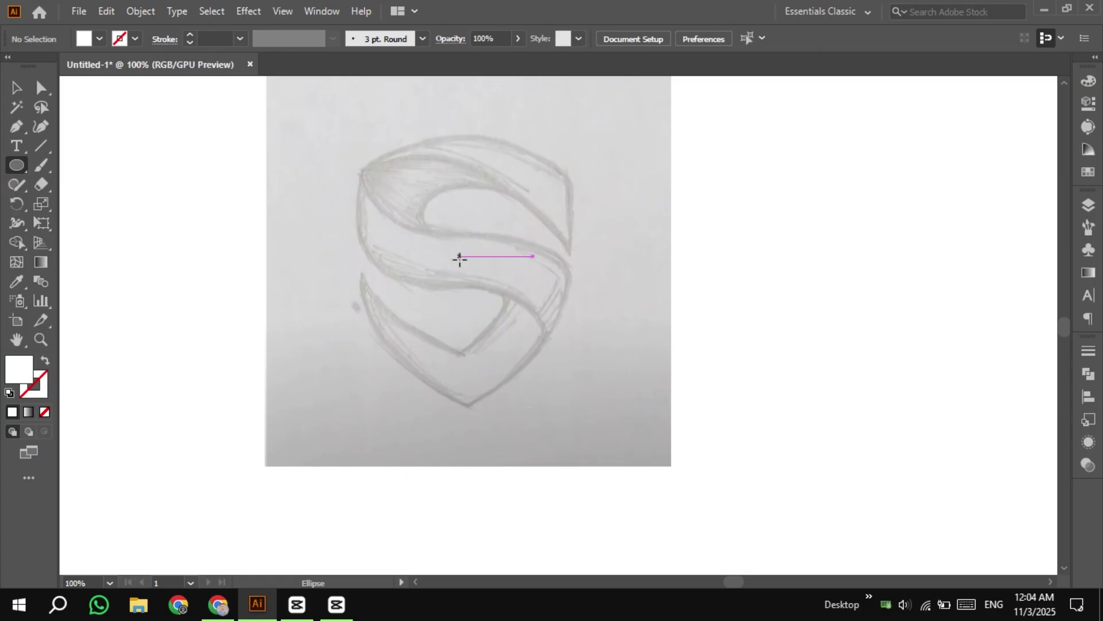
left_click_drag(459, 260, 592, 370)
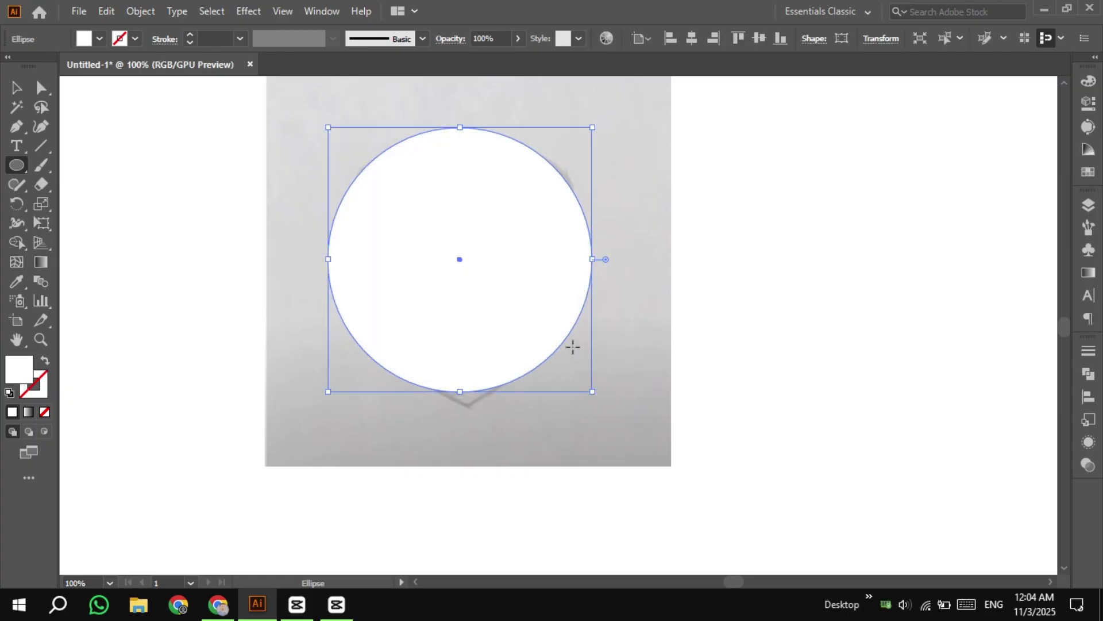
key("v")
Step: Give the circle no fill and a black stroke
left_click(99, 40)
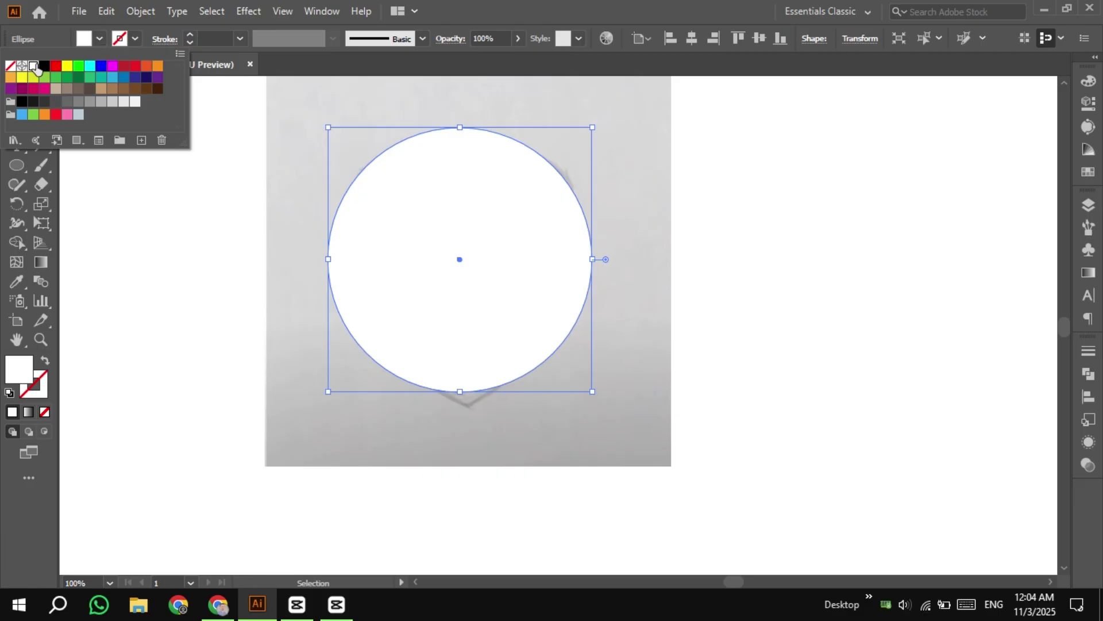
left_click(11, 65)
left_click(135, 39)
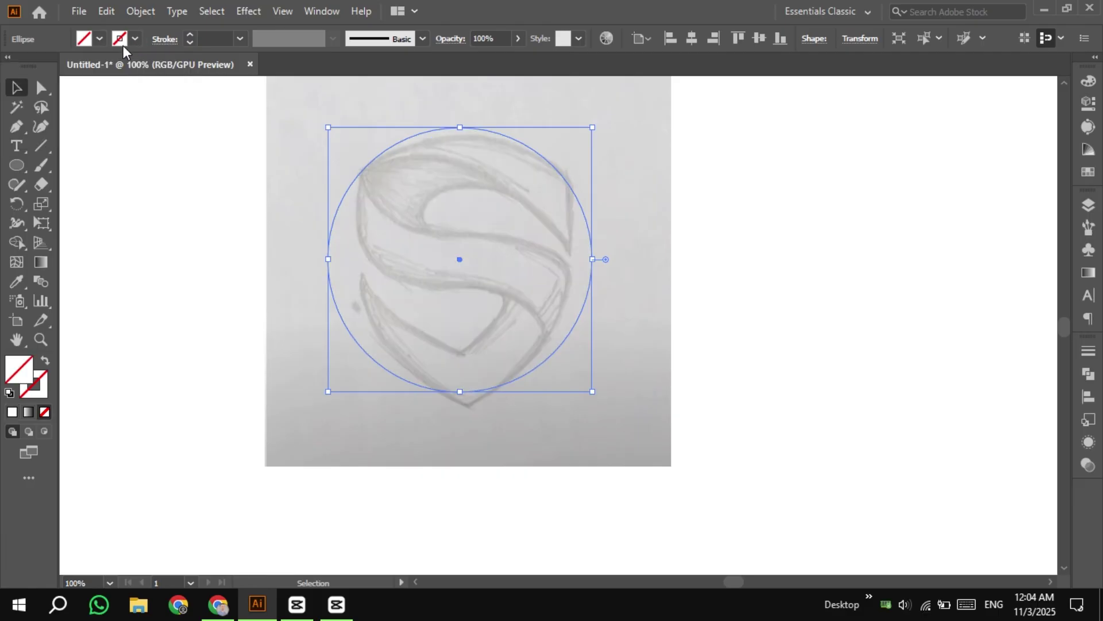
left_click(132, 41)
left_click(44, 65)
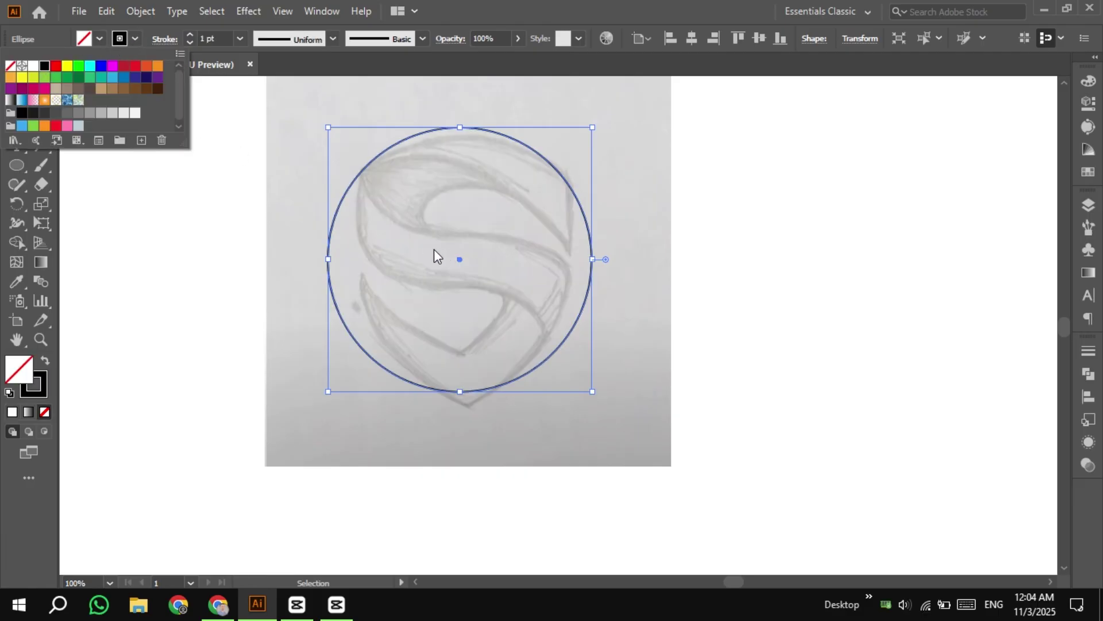
Step: Enlarge the circle slightly and reposition it so it encloses the shield sketch, following its upper curve and reaching its lower tip
left_click(461, 260)
left_click_drag(460, 260, 422, 331)
scroll(454, 275, "up", 1)
left_click_drag(624, 335, 646, 333)
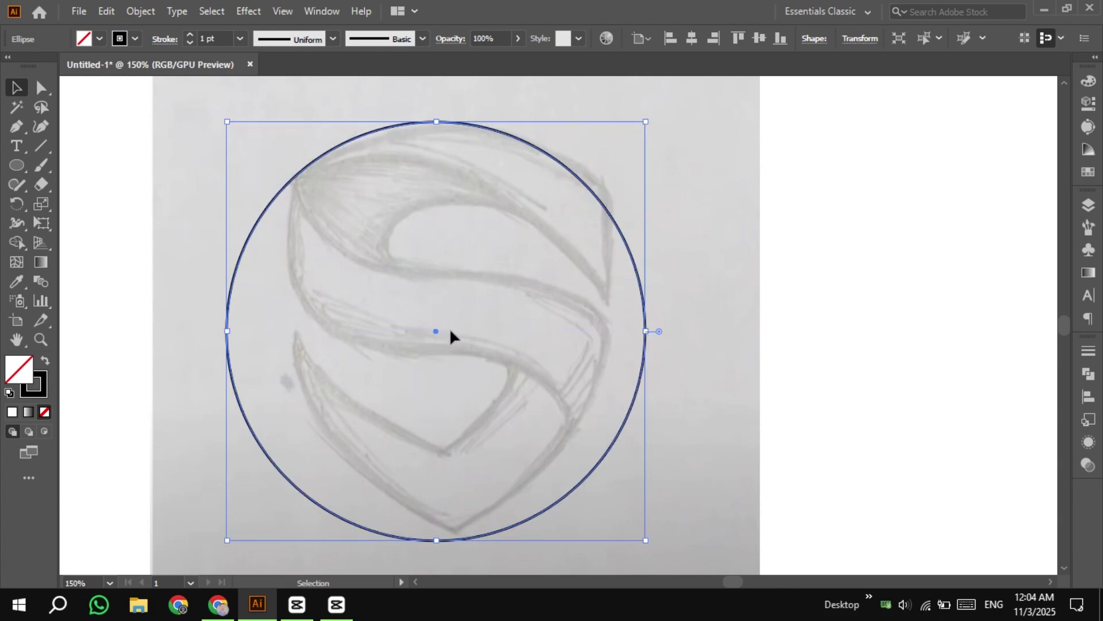
left_click_drag(435, 331, 442, 334)
left_click(134, 242)
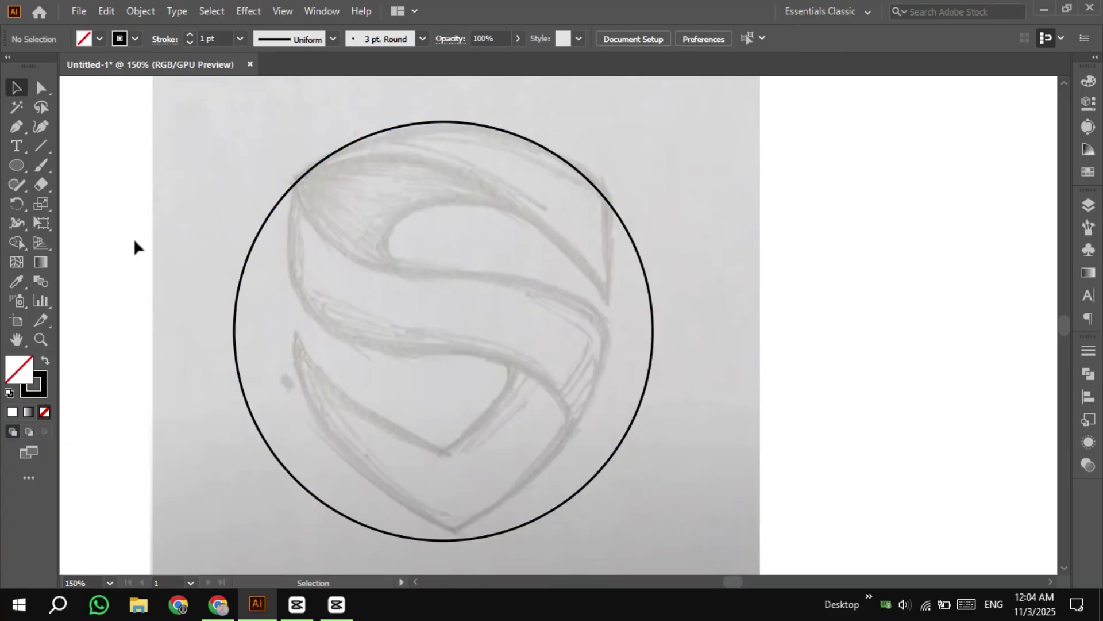
Step: Draw a straight vertical line beside the sketch image, about as long as the circle's diameter
left_click_drag(134, 241, 159, 245)
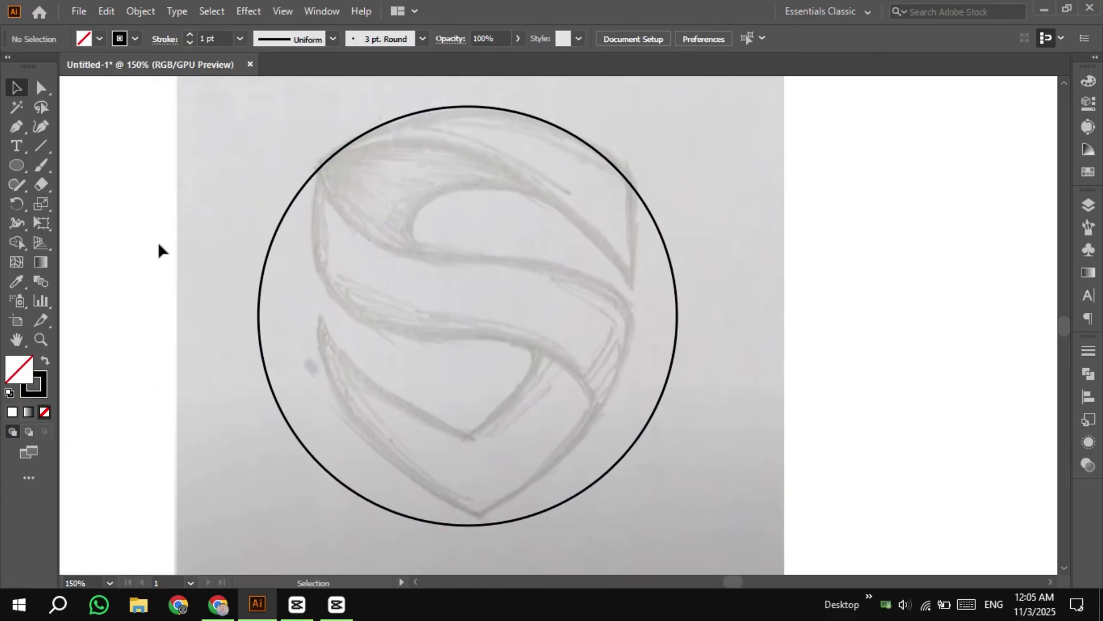
left_click(40, 145)
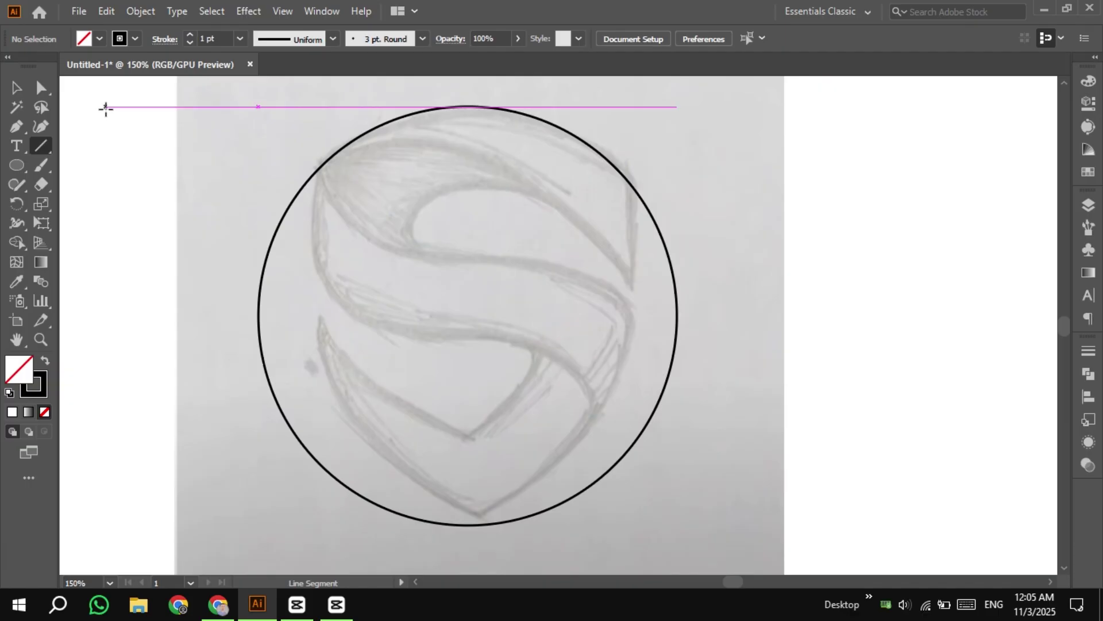
left_click_drag(105, 107, 106, 532)
key("v")
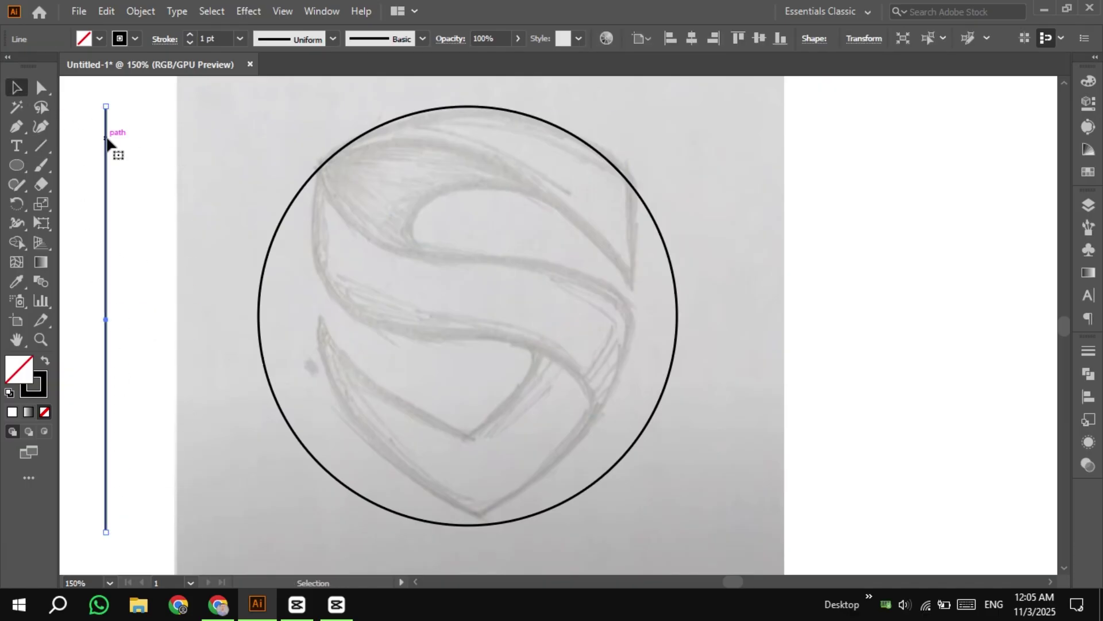
Step: Move and rotate the line so it runs diagonally along the shield's lower-right edge through its bottom tip
left_click_drag(107, 141, 176, 153)
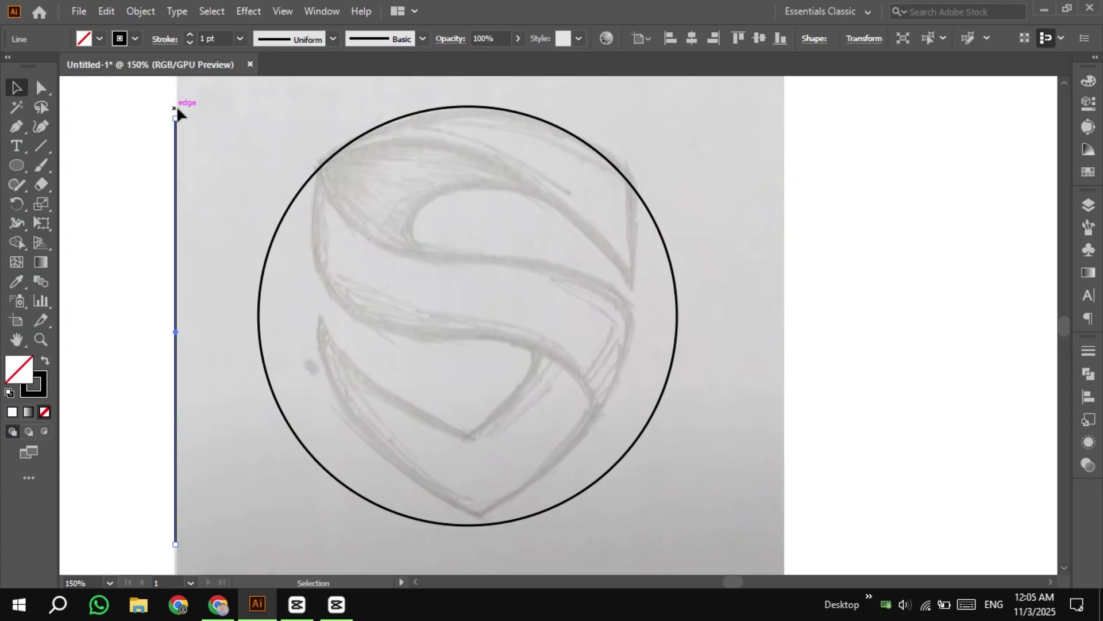
mouse_move(180, 112)
left_mouse_down()
mouse_move(239, 157)
mouse_move(286, 234)
mouse_move(274, 254)
mouse_move(438, 312)
mouse_move(594, 333)
mouse_move(621, 382)
mouse_move(607, 407)
left_mouse_up()
scroll(523, 408, "up", 1)
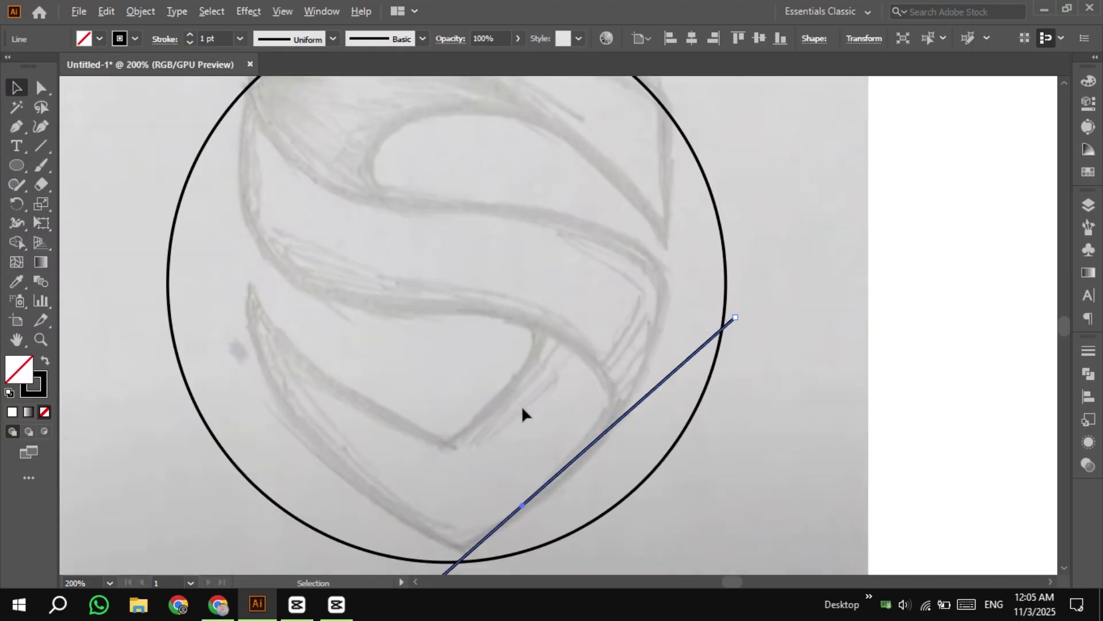
left_click_drag(506, 375, 442, 254)
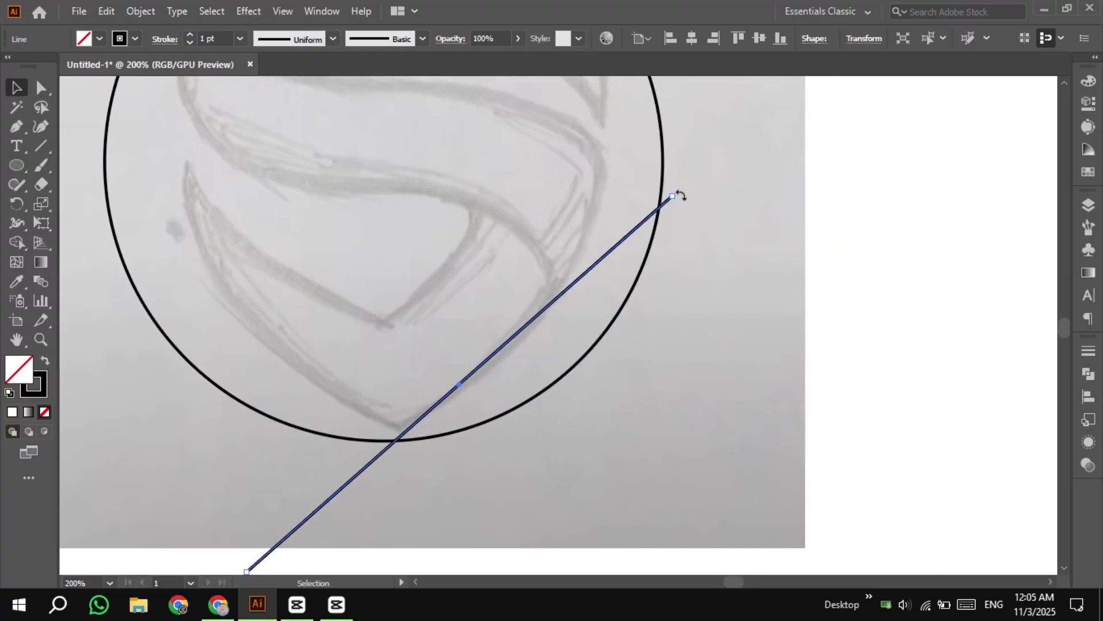
left_click_drag(680, 195, 686, 214)
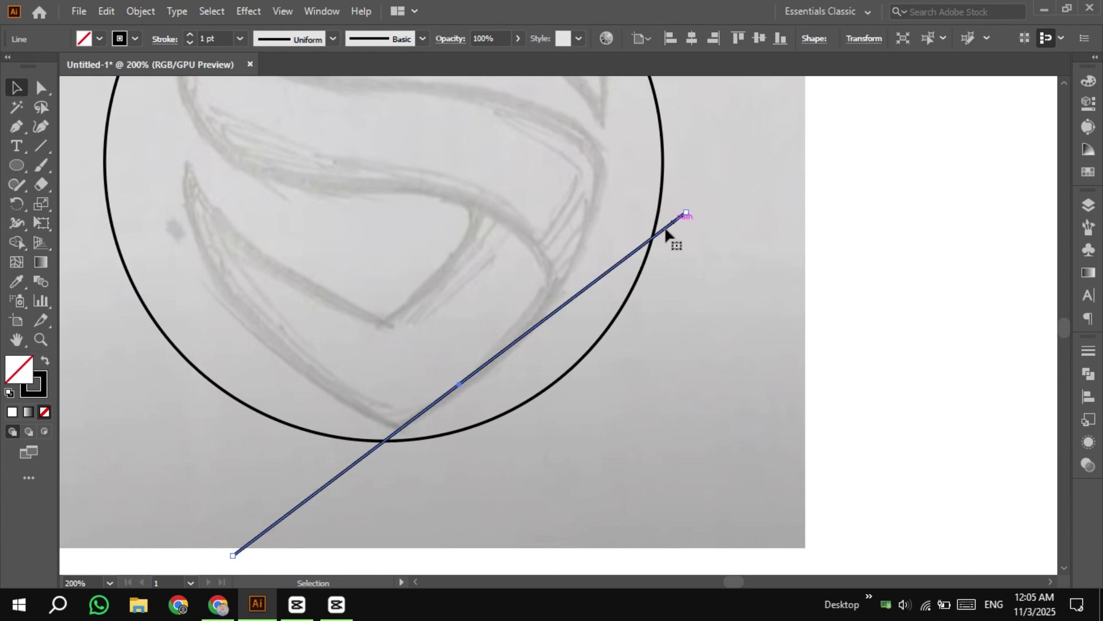
scroll(411, 430, "up", 3)
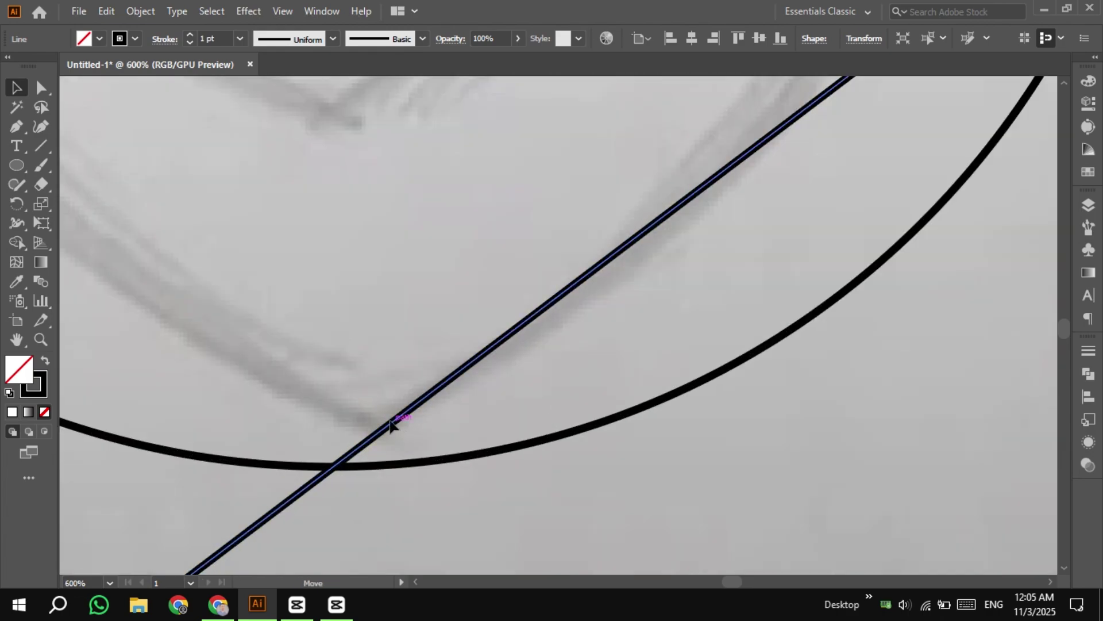
left_click_drag(390, 425, 416, 411)
scroll(407, 308, "down", 3)
scroll(421, 291, "up", 1)
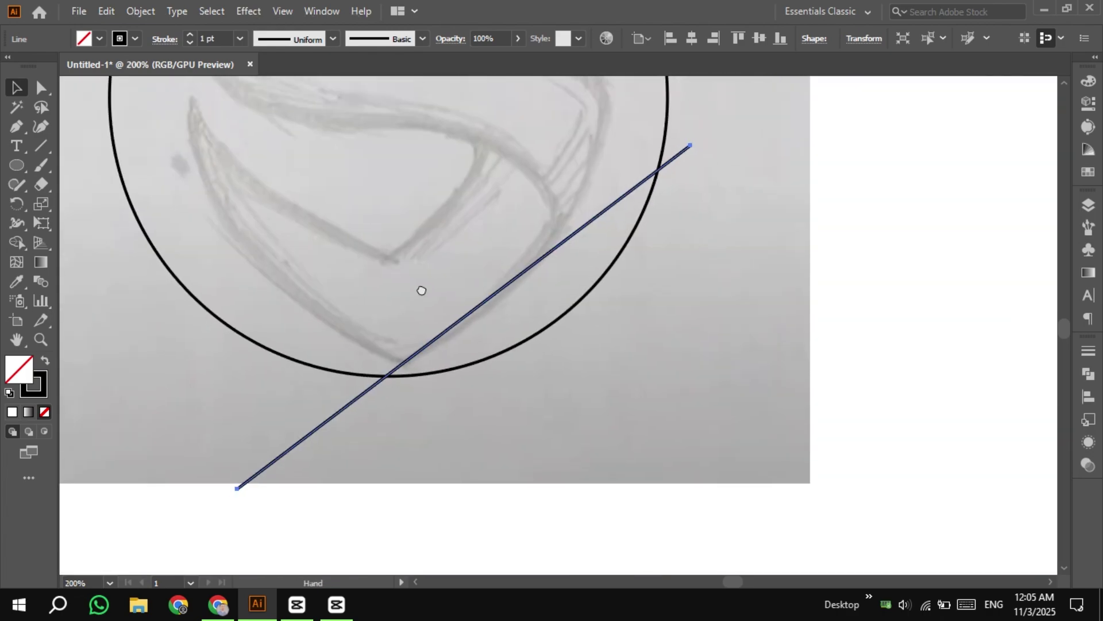
Step: Create a reflected copy of the diagonal line across the vertical axis
left_click_drag(422, 291, 439, 327)
right_click(409, 313)
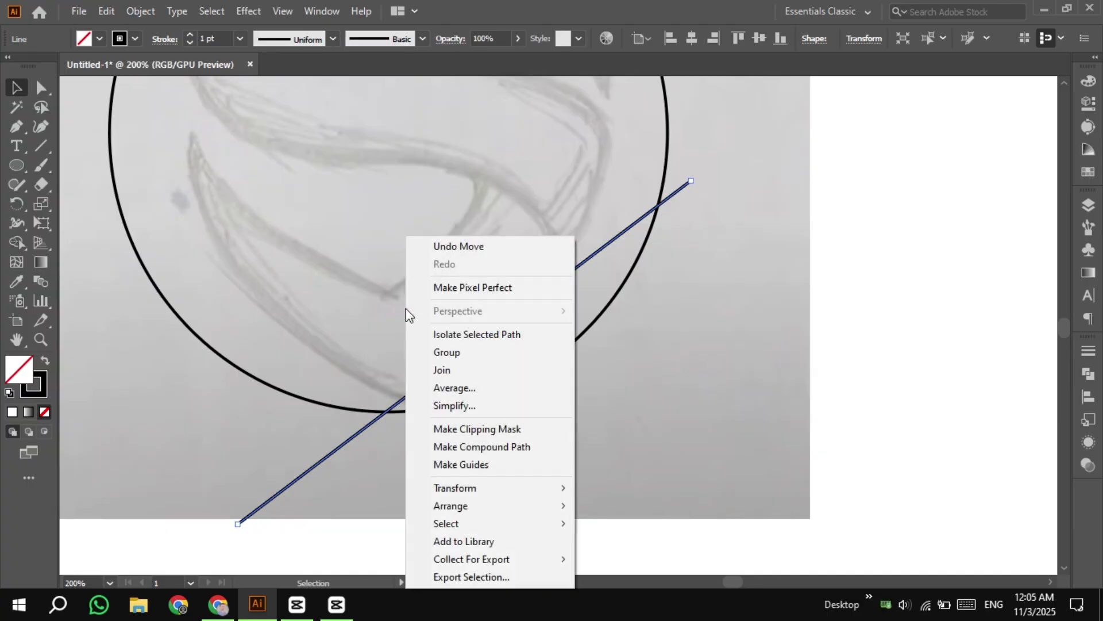
mouse_move(502, 489)
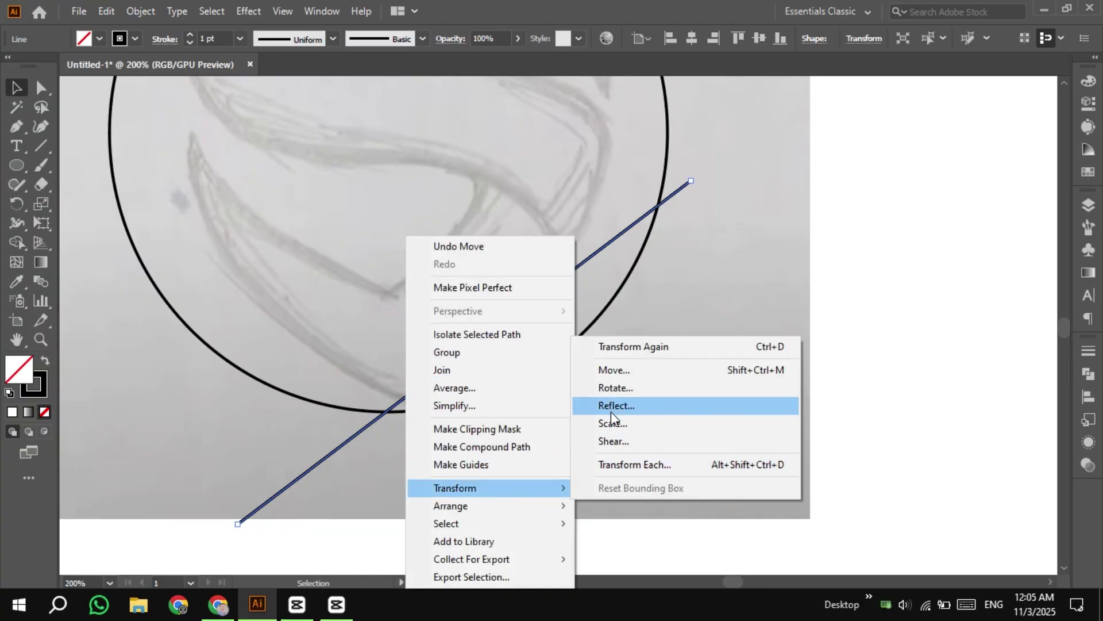
left_click(593, 406)
left_click_drag(109, 28, 467, 180)
left_click(430, 423)
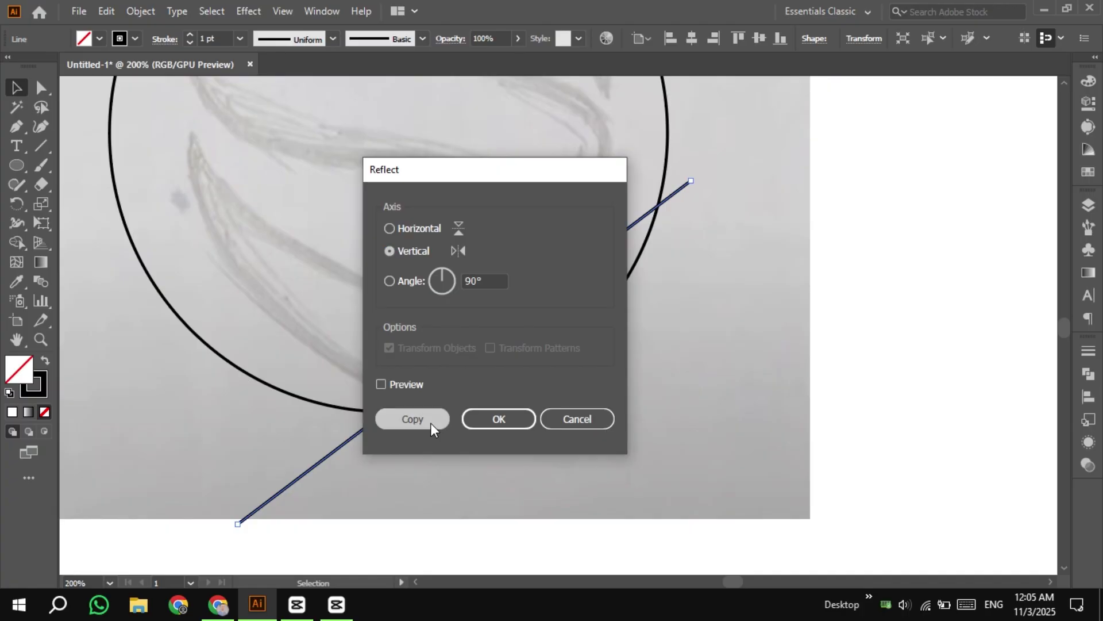
Step: Move the reflected line along the shield's lower-left edge so it crosses the first line at the bottom tip
scroll(431, 322, "down", 1)
left_click_drag(432, 319, 402, 350)
scroll(528, 343, "up", 1)
scroll(402, 350, "up", 3)
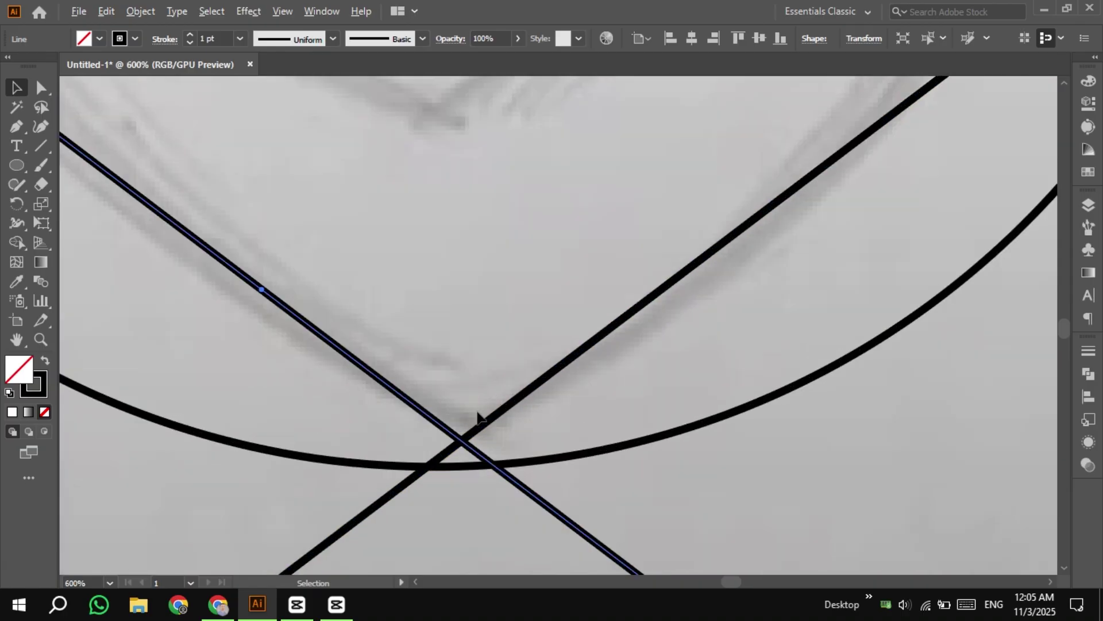
scroll(426, 426, "down", 3)
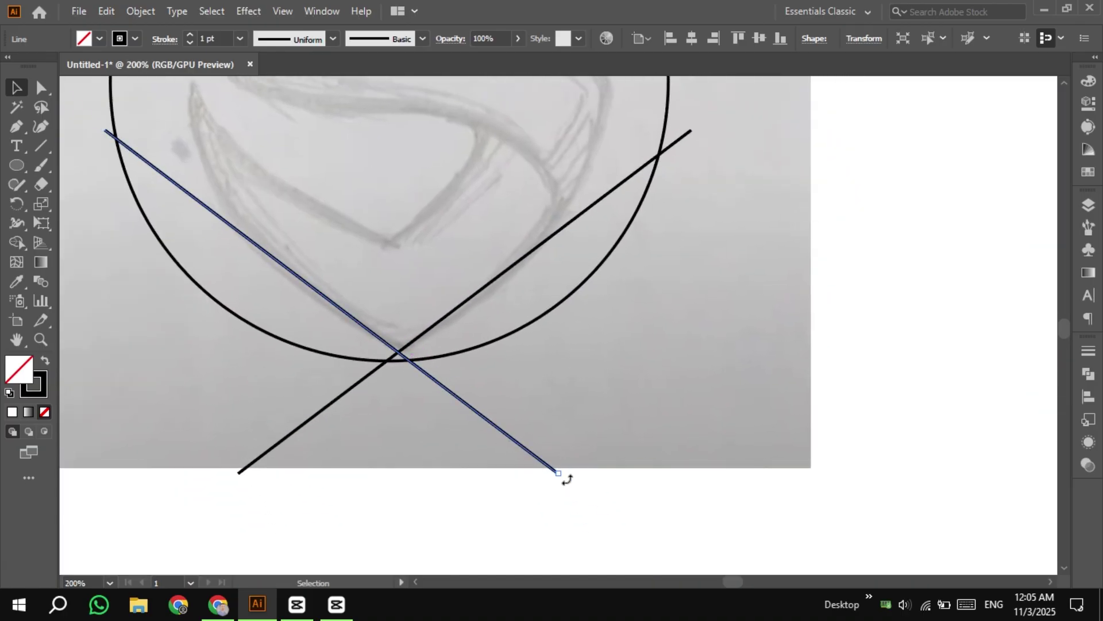
left_click_drag(567, 480, 568, 481)
left_click(563, 373)
Step: Duplicate the shield's lower-left diagonal line and place the copy to the left of the circle
scroll(584, 352, "down", 2)
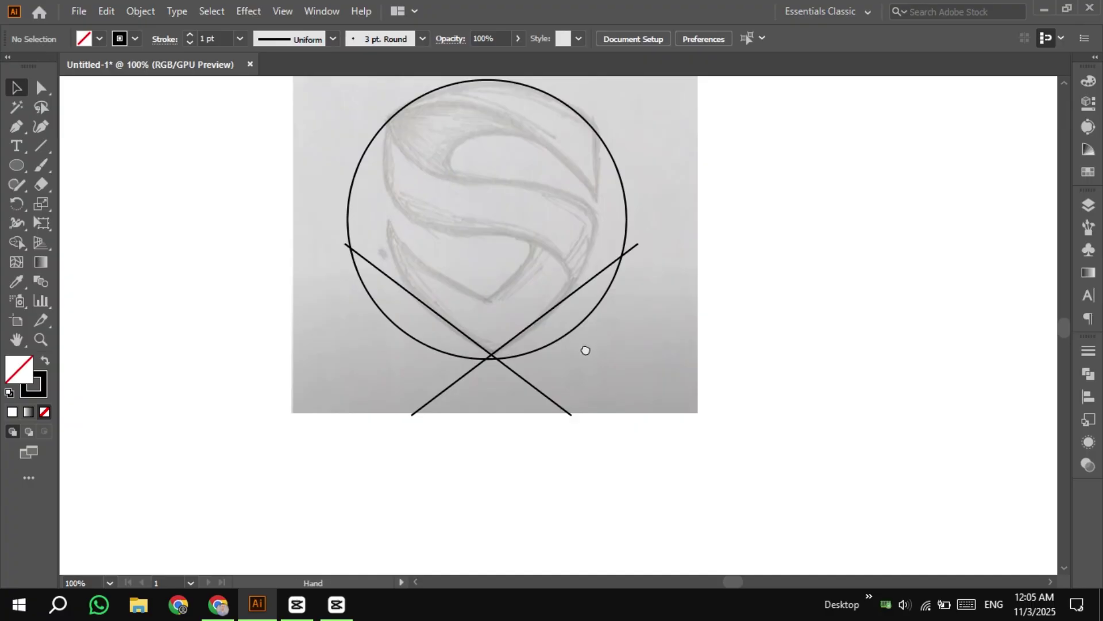
left_click_drag(584, 351, 566, 413)
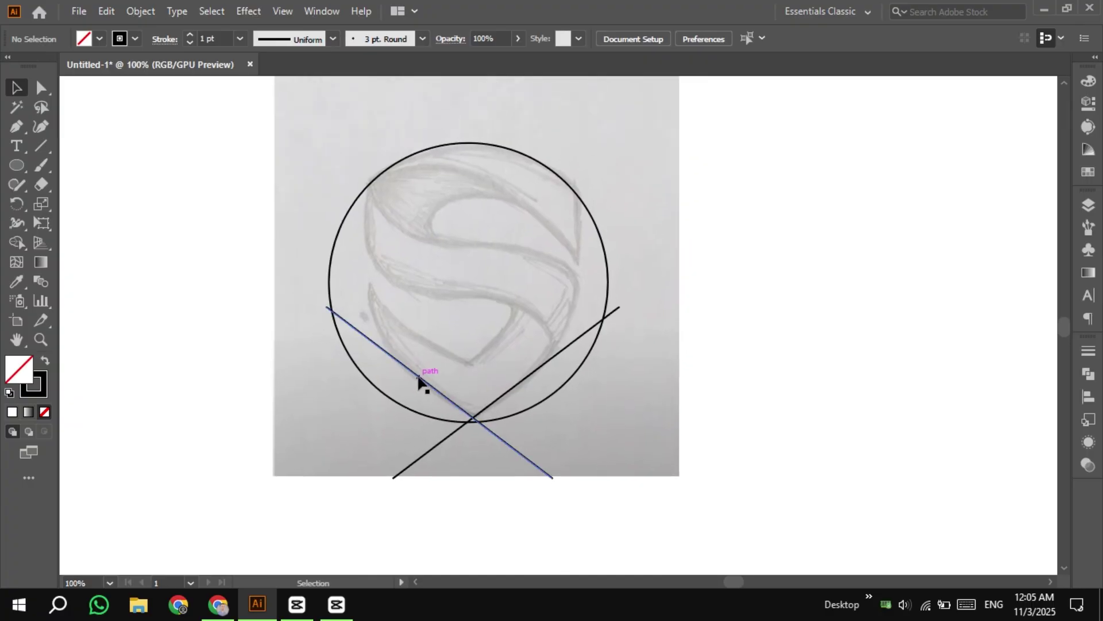
left_click_drag(423, 381, 243, 338)
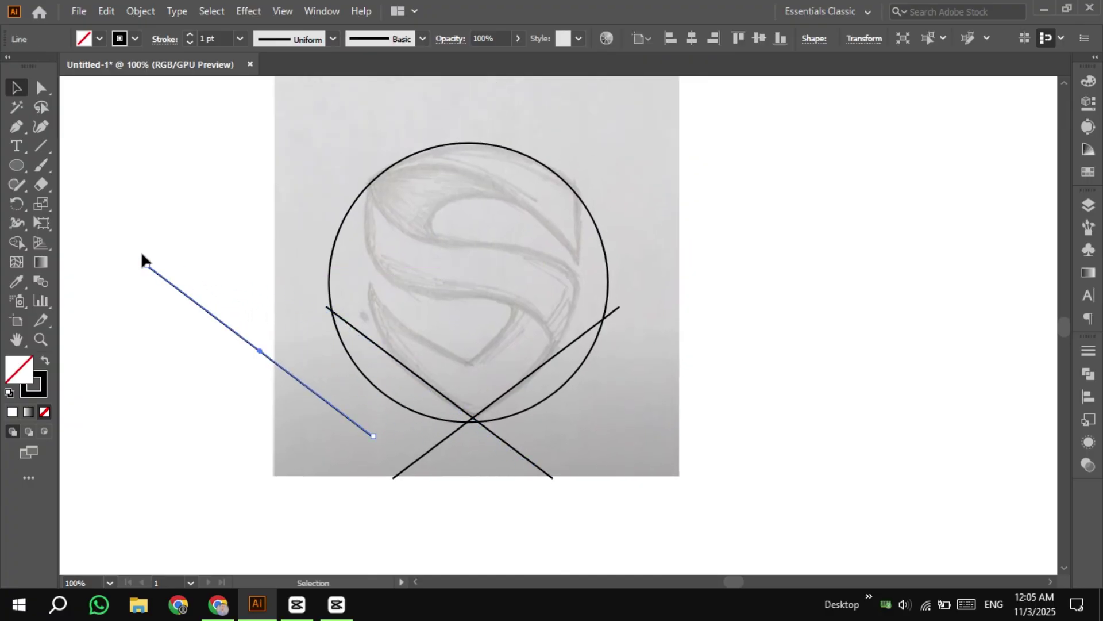
Step: Rotate the copied line to vertical, align it with the shield's left edge, and place a duplicate along the right edge
left_click_drag(141, 257, 260, 238)
mouse_move(259, 304)
left_mouse_down()
mouse_move(360, 275)
mouse_move(366, 253)
mouse_move(156, 268)
mouse_move(492, 295)
mouse_move(581, 288)
mouse_move(511, 263)
left_mouse_up()
scroll(368, 254, "up", 2)
scroll(582, 277, "down", 2)
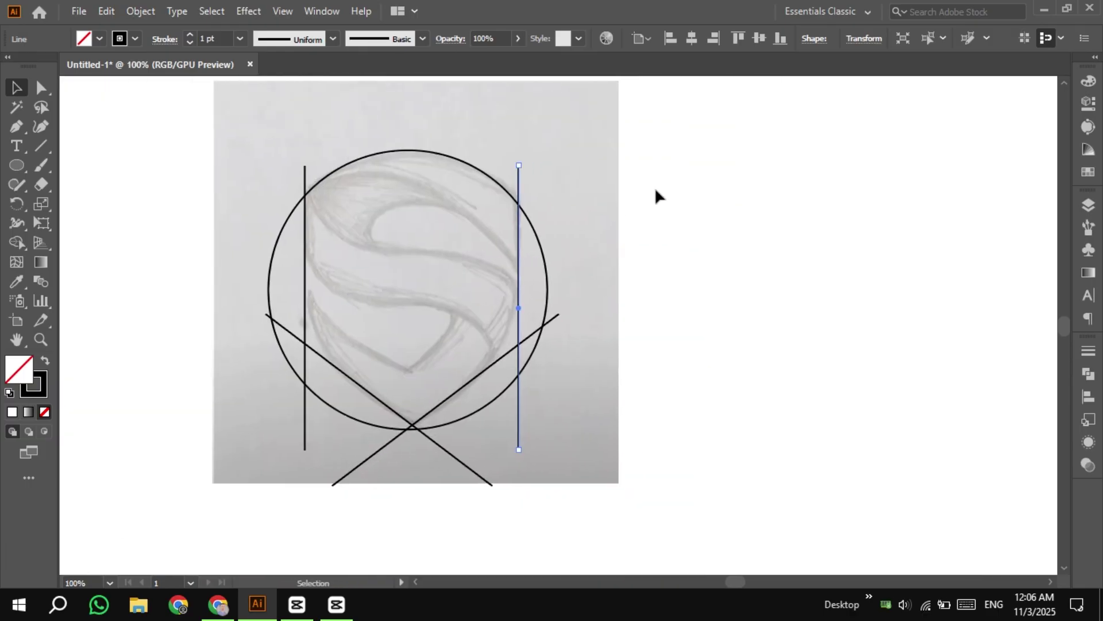
Step: Select all the construction paths and use Shape Builder with a black fill to create the shield shape from the enclosed area
left_click_drag(216, 438, 216, 438)
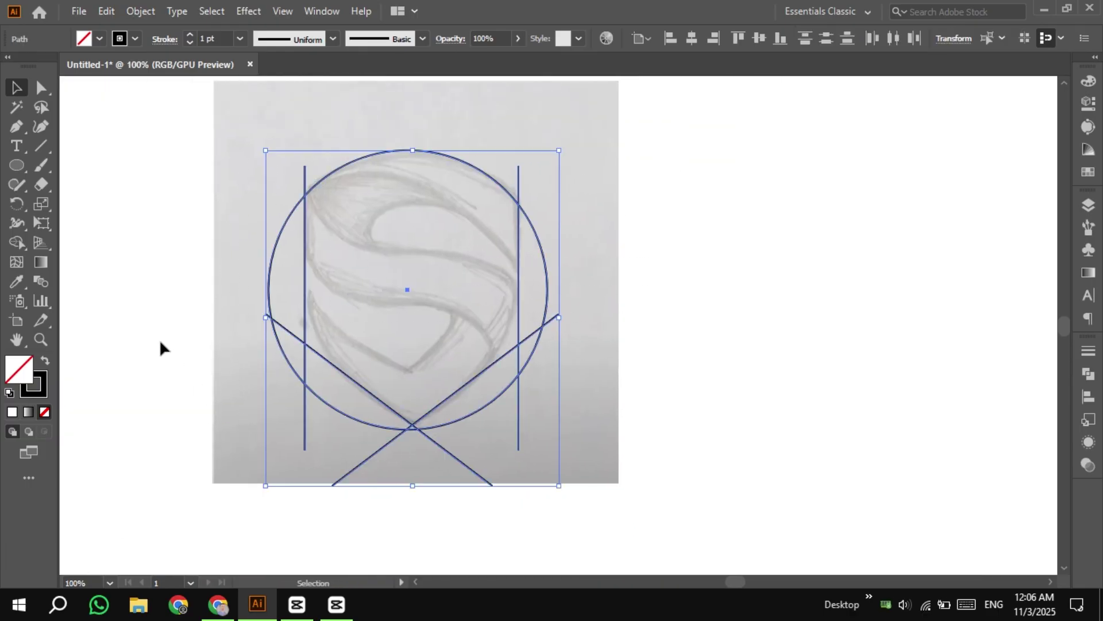
key("shift+m")
key("ctrl+=")
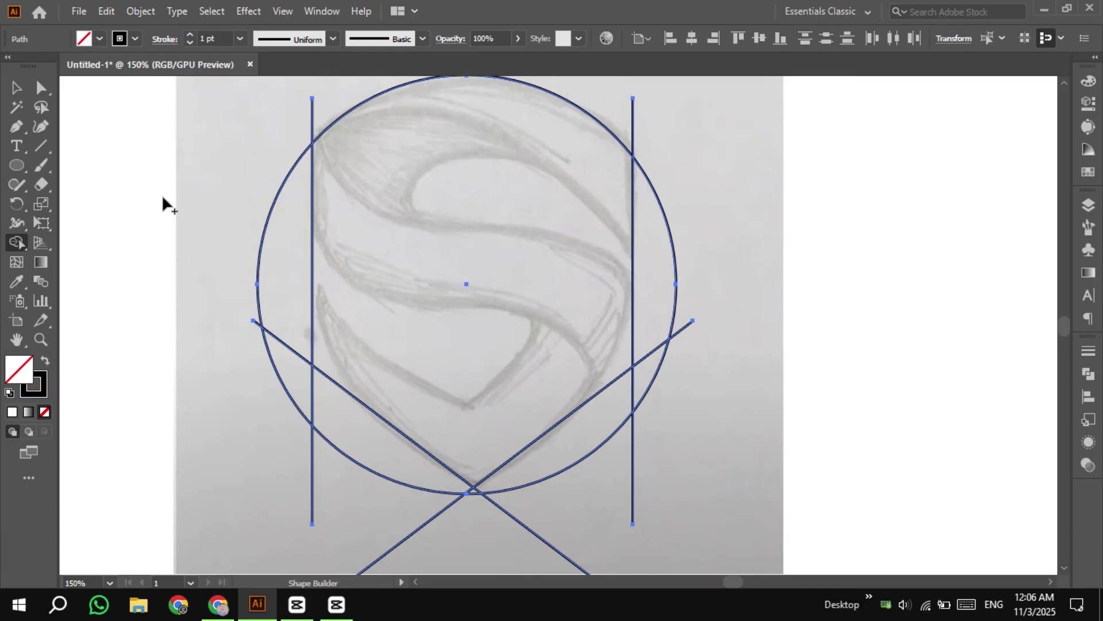
left_click(97, 40)
left_click(44, 65)
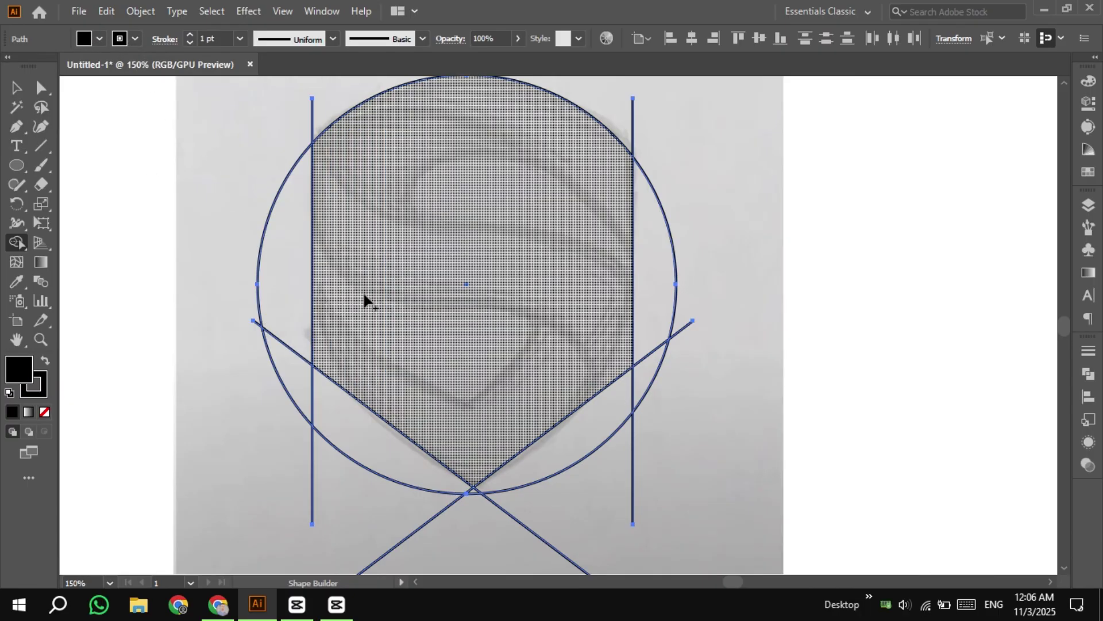
left_click(425, 298)
left_click(15, 89)
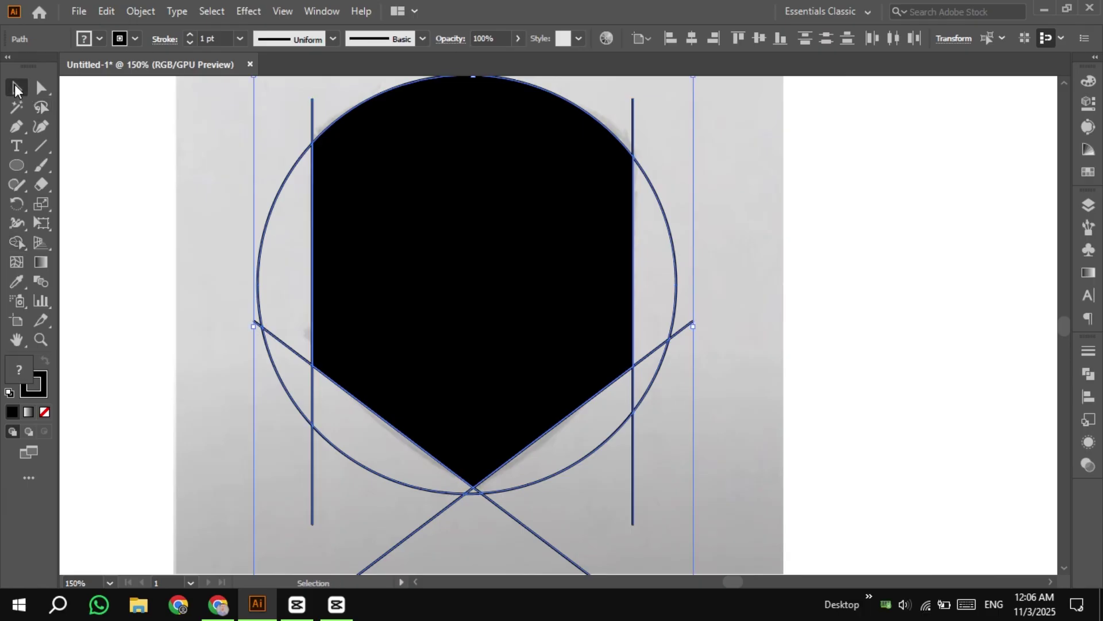
Step: Delete the leftover construction circle and lines, cutting the black shield beforehand and pasting it back in place
left_click(131, 138)
left_click(434, 212)
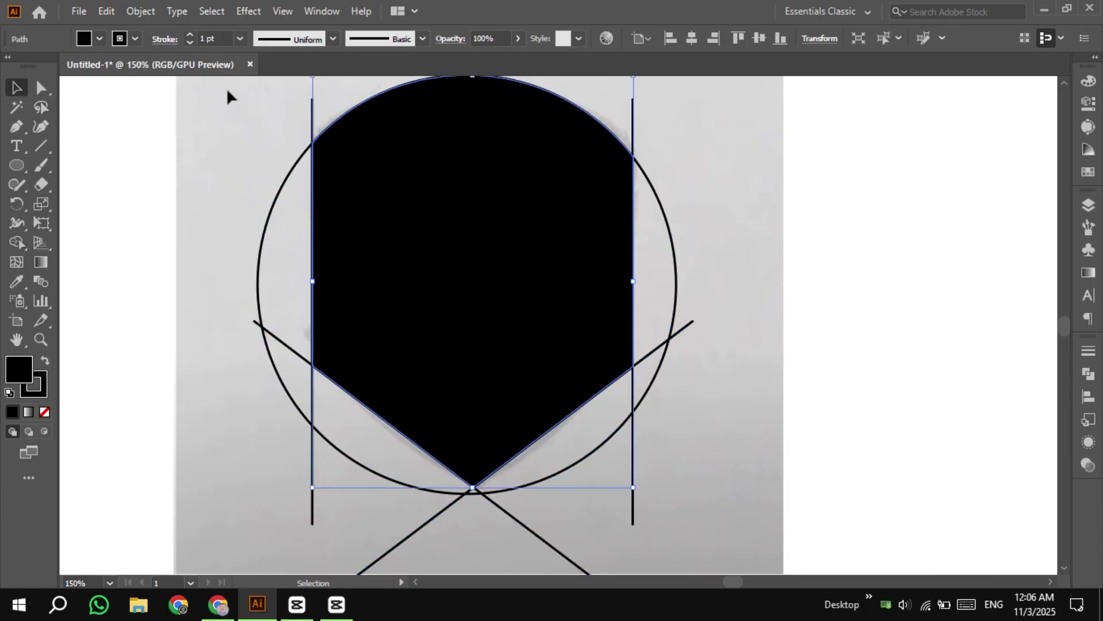
left_click(101, 12)
left_click(128, 66)
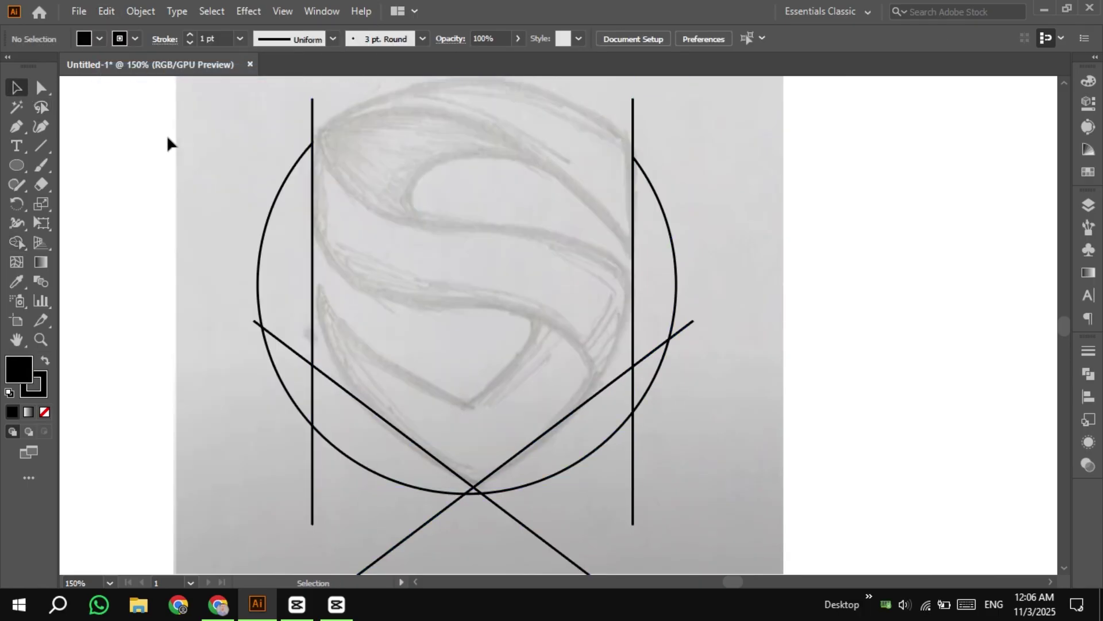
left_click_drag(702, 523, 698, 522)
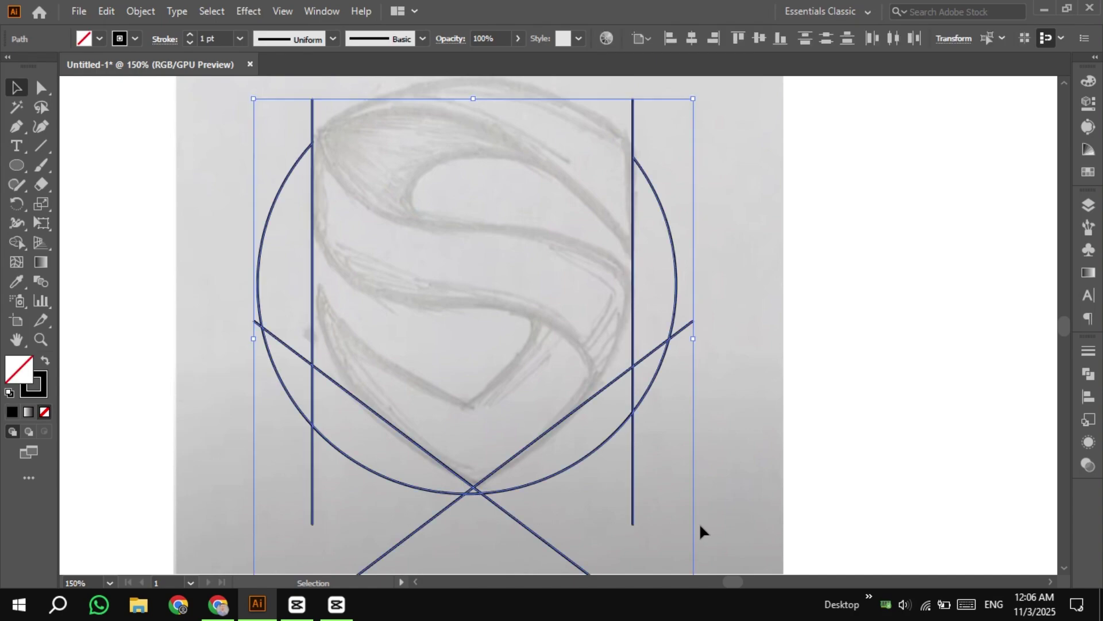
key("Delete")
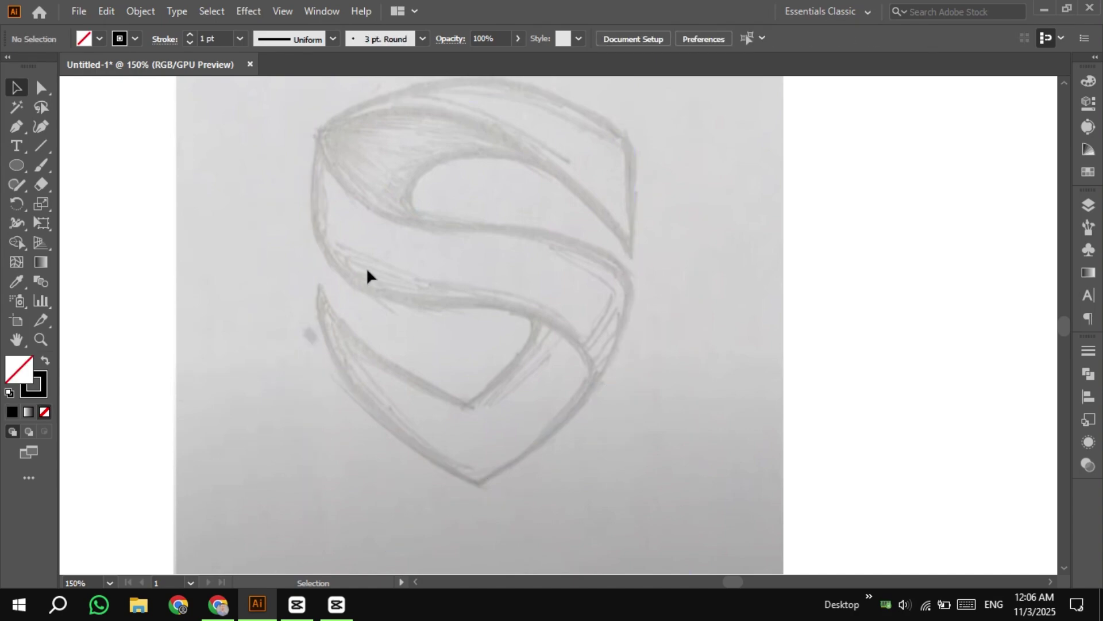
left_click(105, 12)
left_click(161, 109)
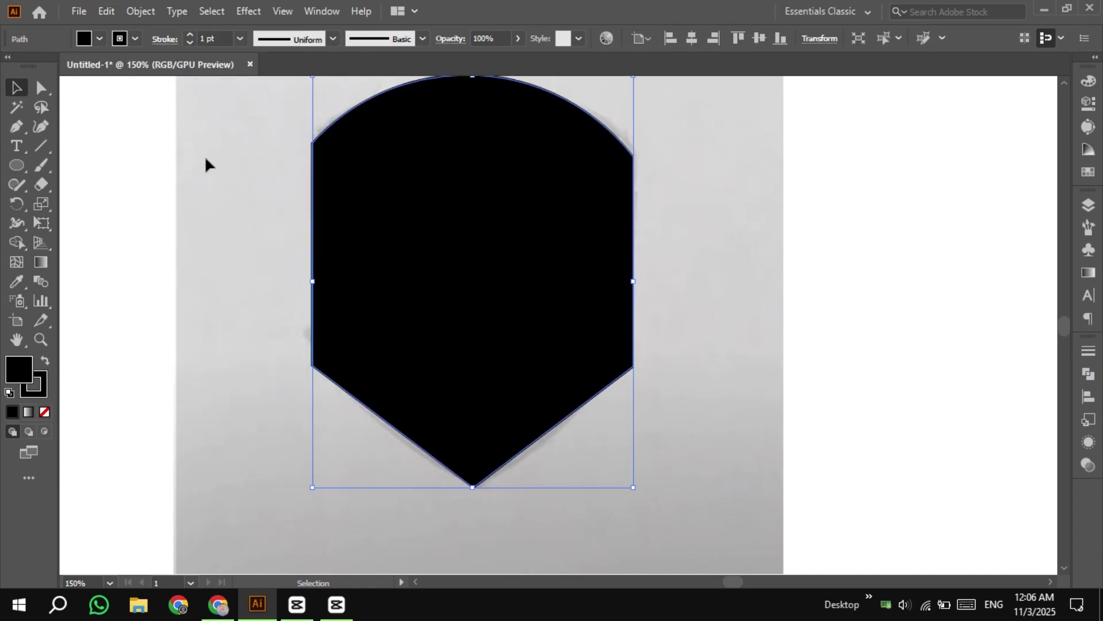
Step: Set the shield's fill to None, leaving only its black outline over the sketch
left_click(179, 167)
left_click(385, 219)
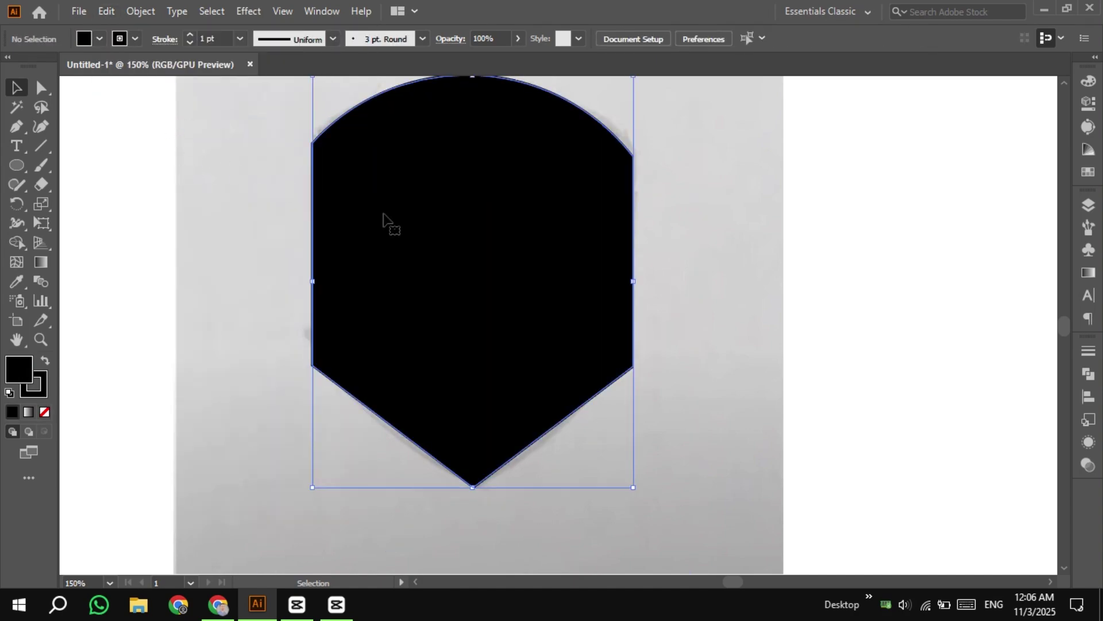
left_click(132, 37)
left_click(99, 40)
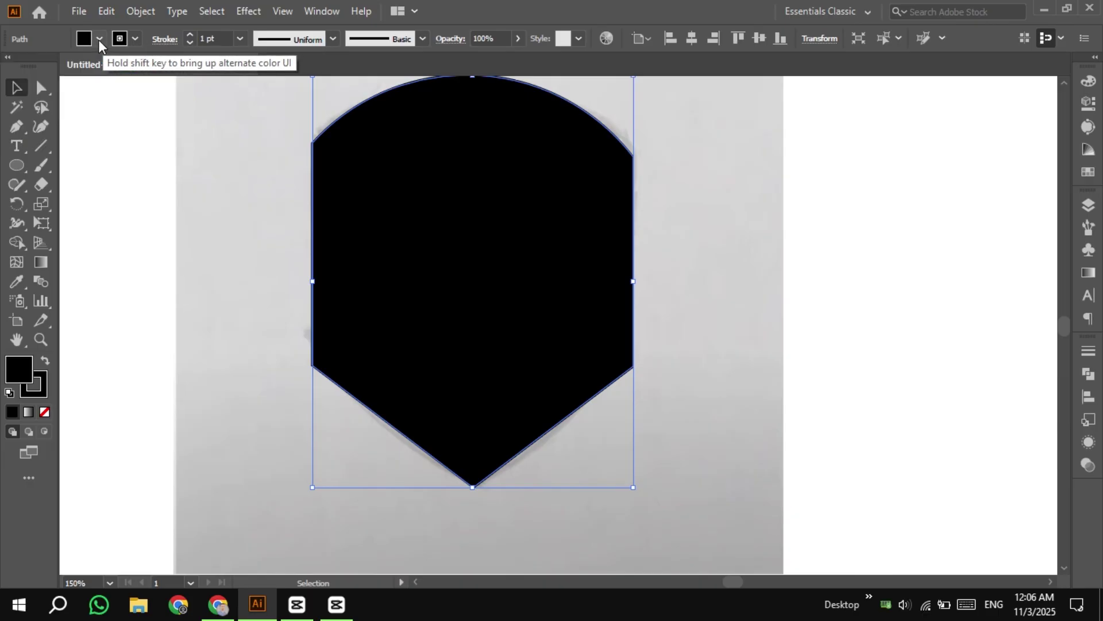
left_click(98, 39)
left_click(11, 66)
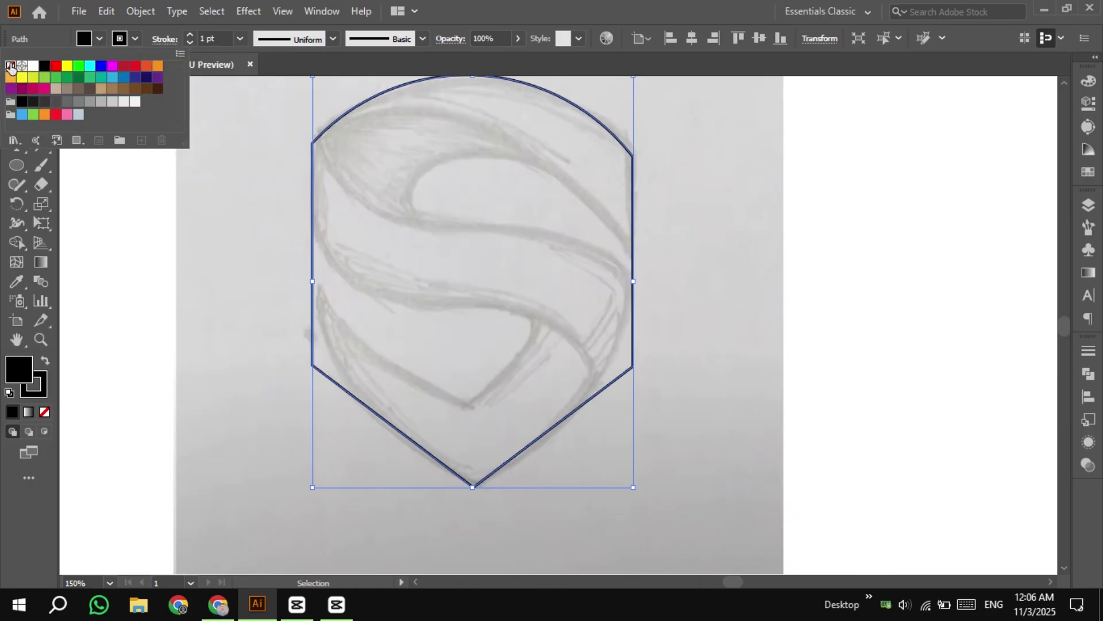
left_click(113, 202)
left_click(116, 203)
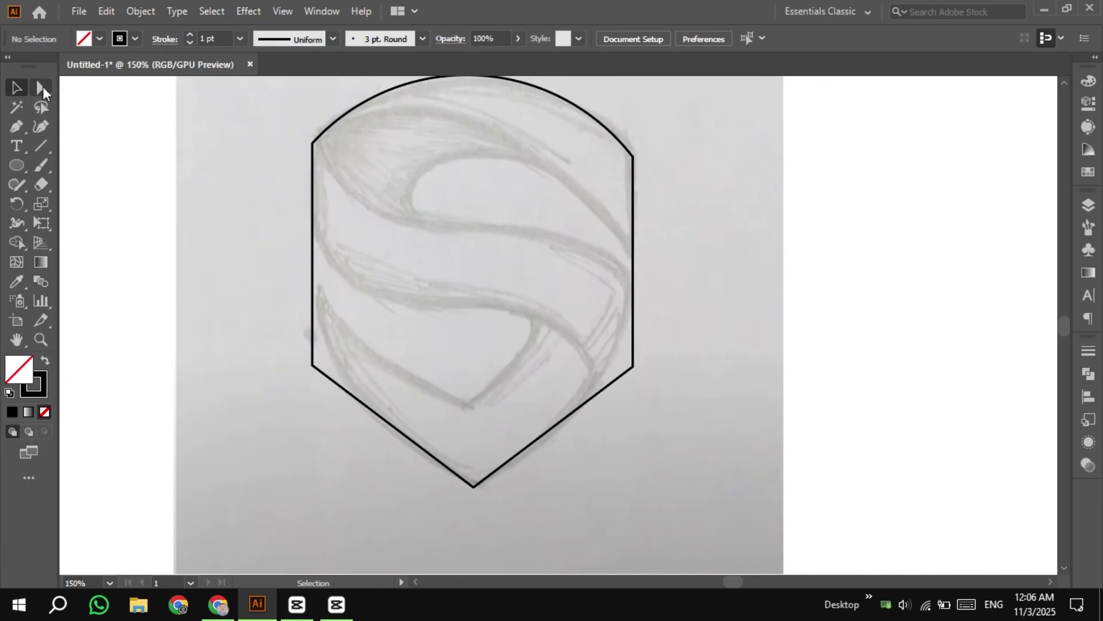
Step: Round the shield's two lower side corners together to a radius of about 100 px
left_click_drag(667, 410, 665, 409)
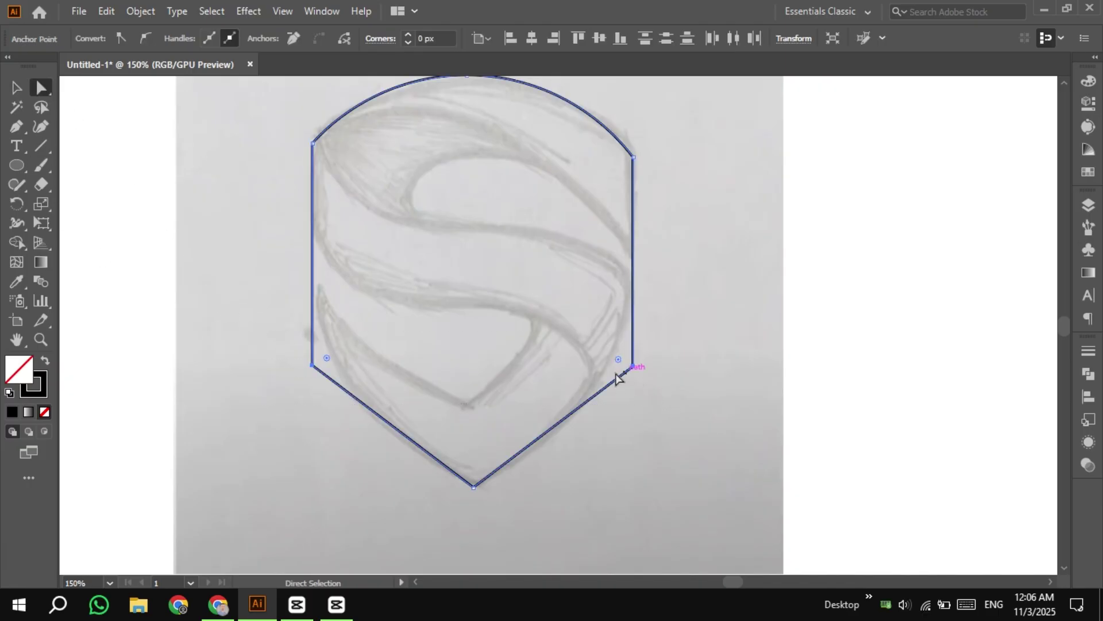
left_click_drag(619, 360, 444, 278)
key("v")
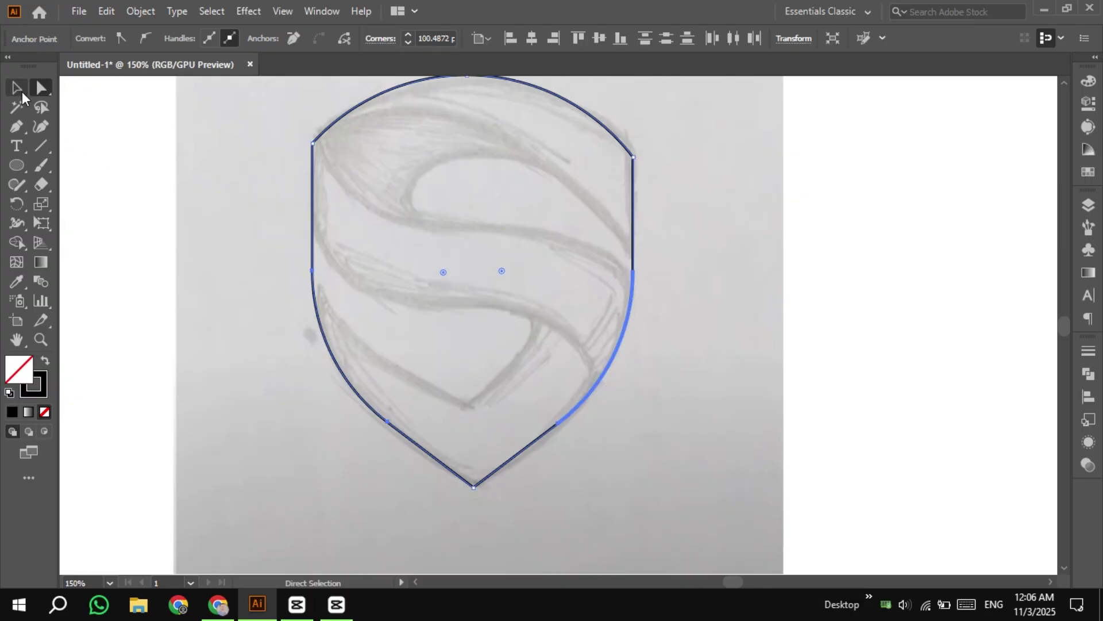
left_click(148, 181)
Step: Draw a straight Pen line about 170 px wide from the shield's upper-left corner down to its right edge
left_click_drag(230, 191, 194, 223)
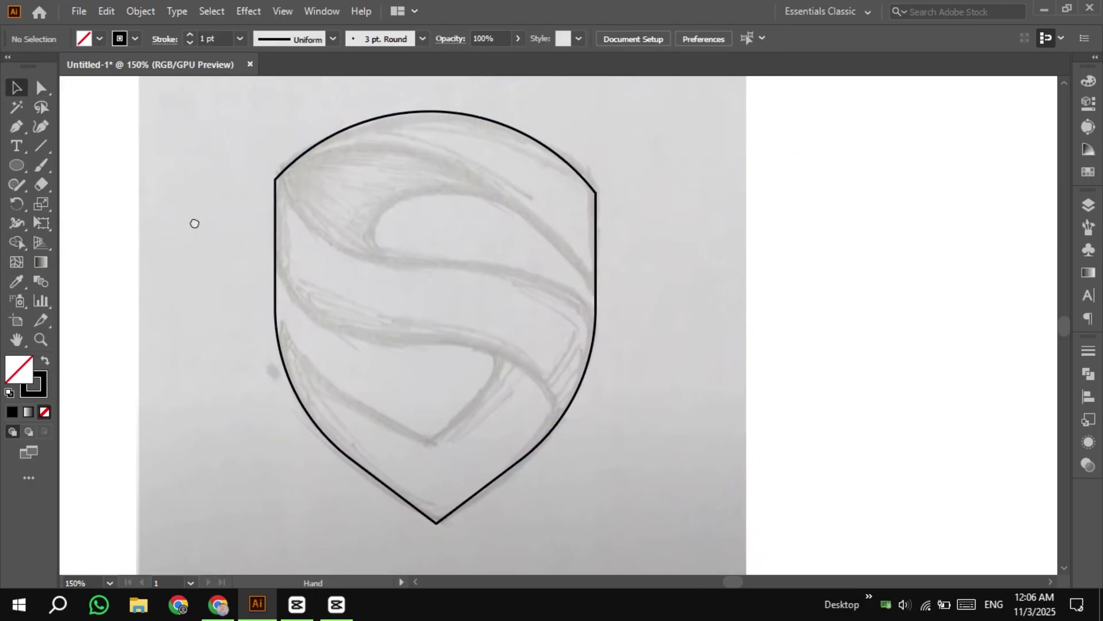
scroll(437, 230, "up", 1)
left_click_drag(475, 221, 464, 260)
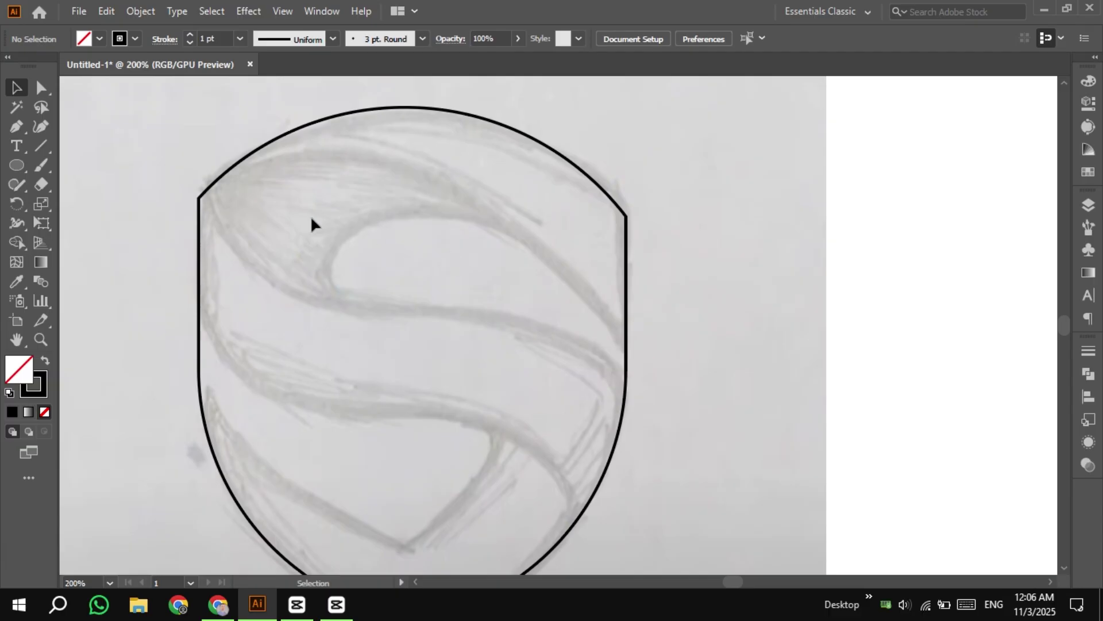
left_click(17, 126)
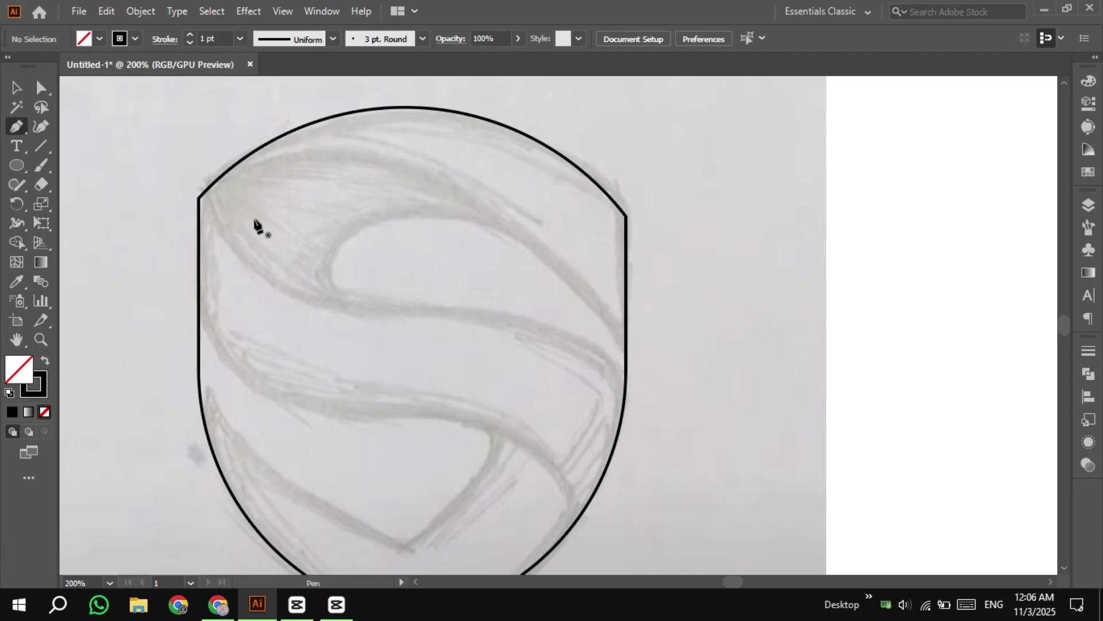
scroll(581, 293, "up", 1)
left_click_drag(322, 229, 525, 278)
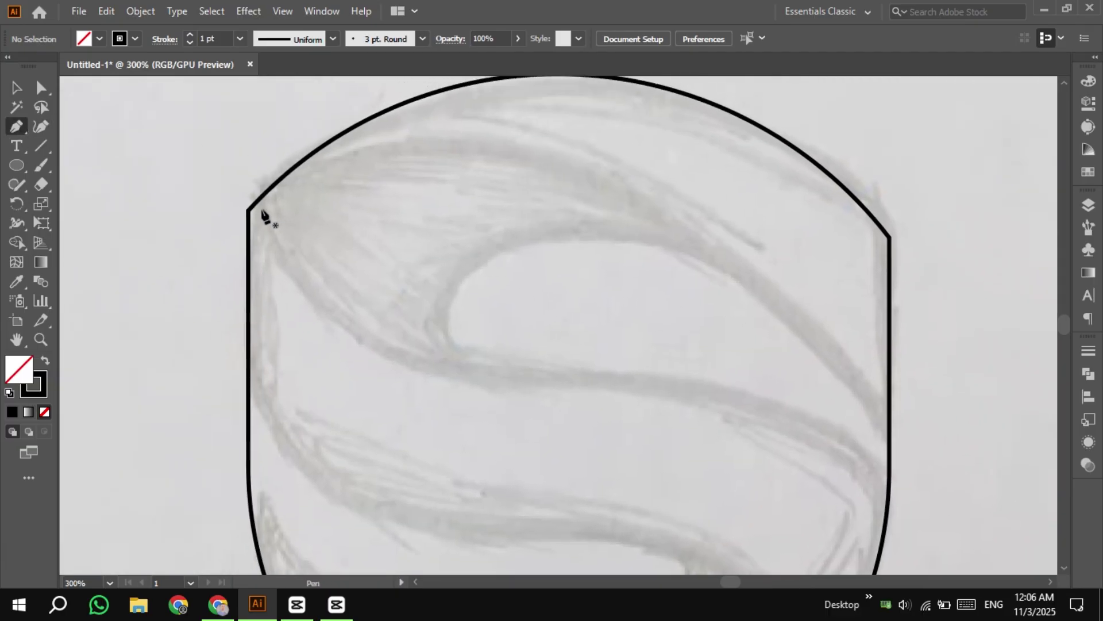
scroll(253, 216, "up", 2)
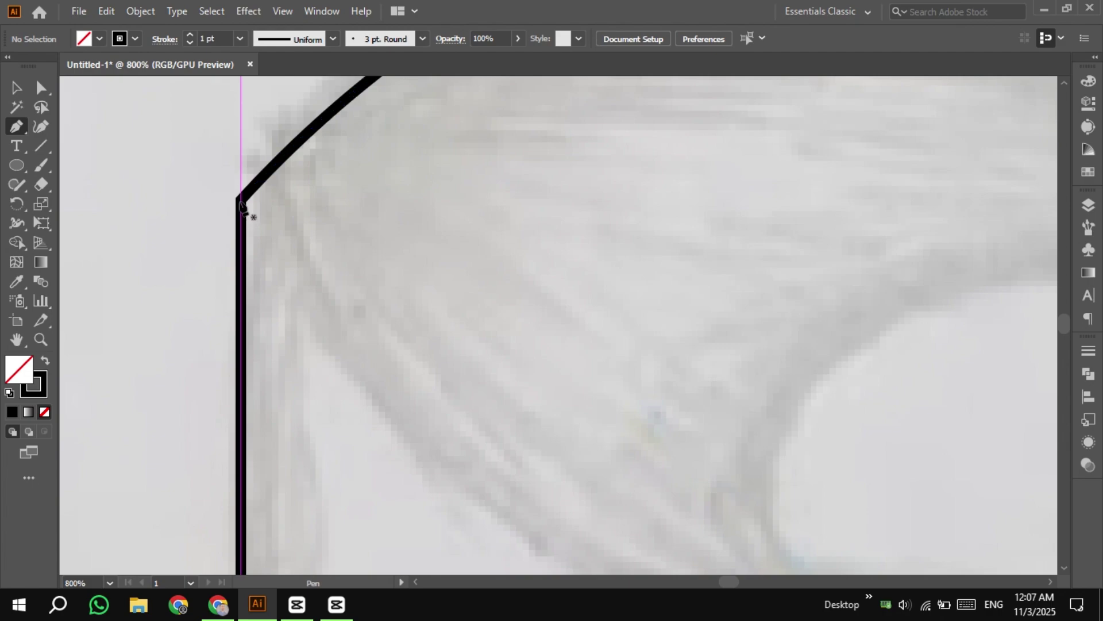
left_click(242, 199)
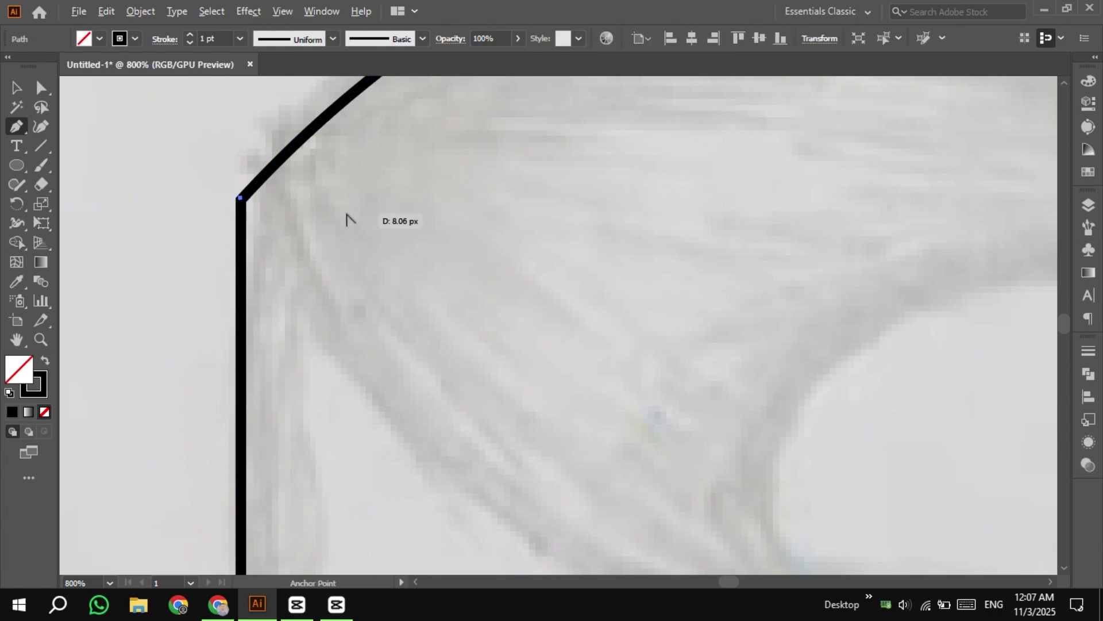
scroll(345, 216, "down", 3)
left_click_drag(489, 212, 326, 215)
scroll(419, 227, "down", 1)
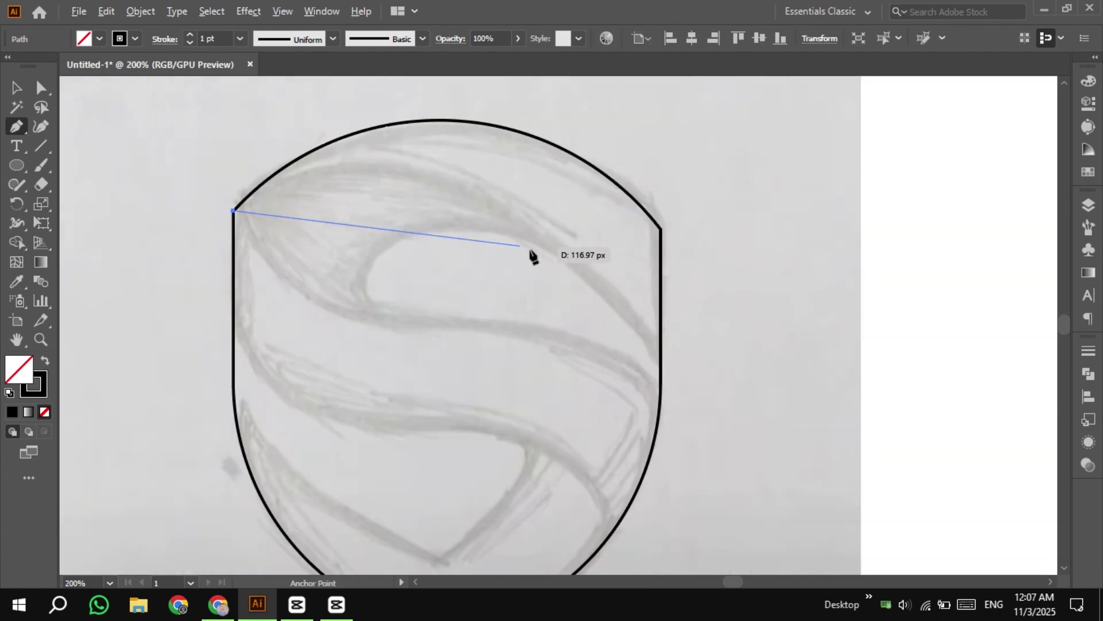
left_click(661, 366)
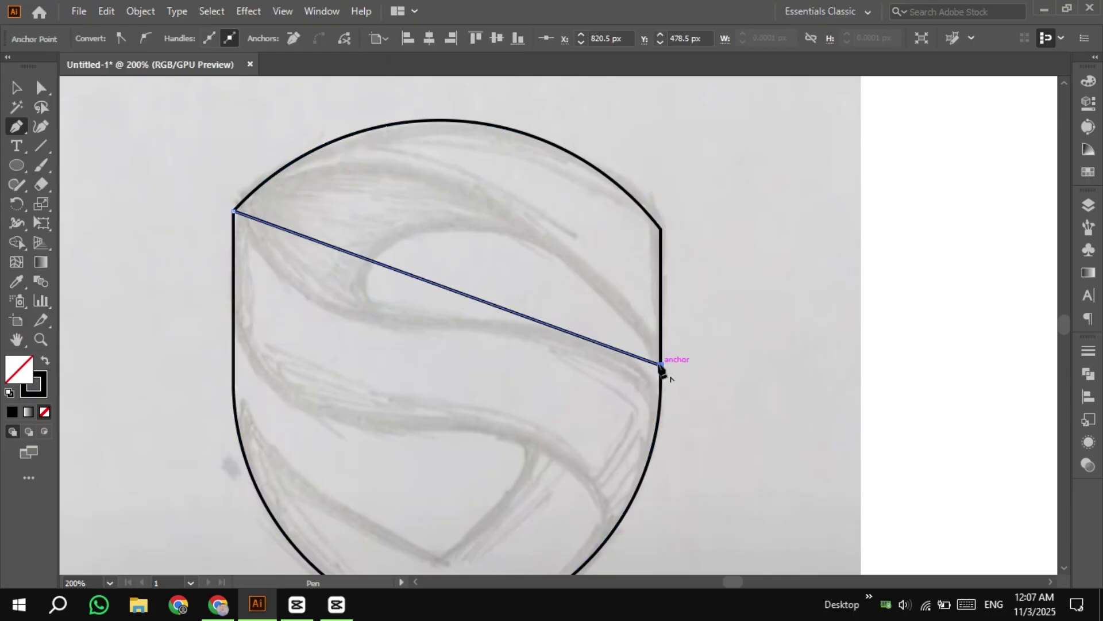
left_click(17, 88)
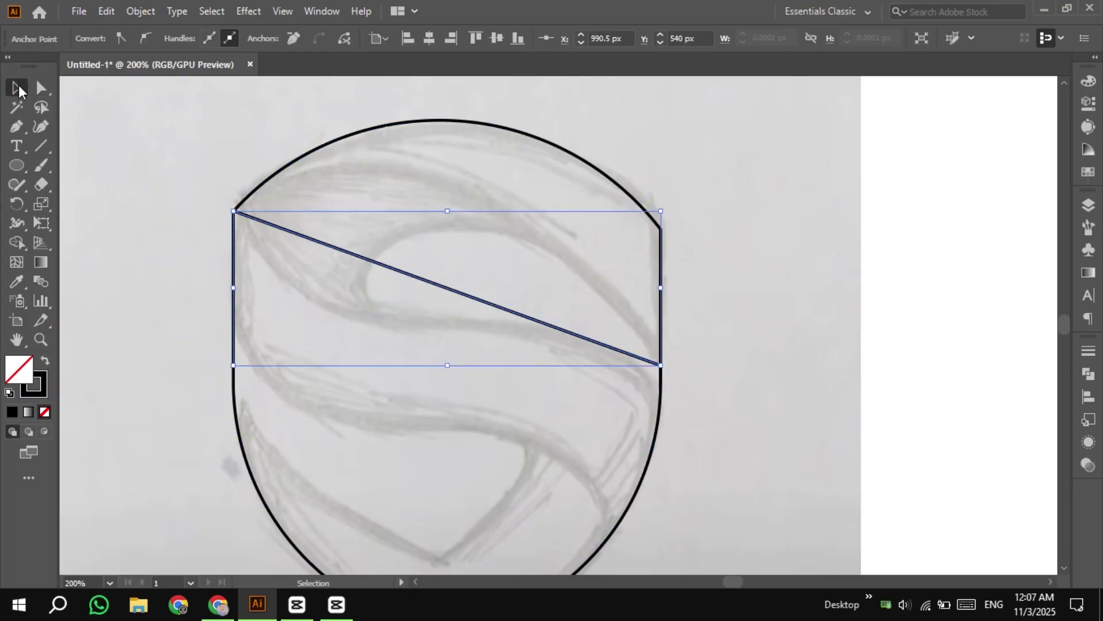
Step: Bend the diagonal line into an arch along the sketch's upper S curve with the Anchor Point tool and adjust both handles
left_click(23, 130)
left_click(57, 179)
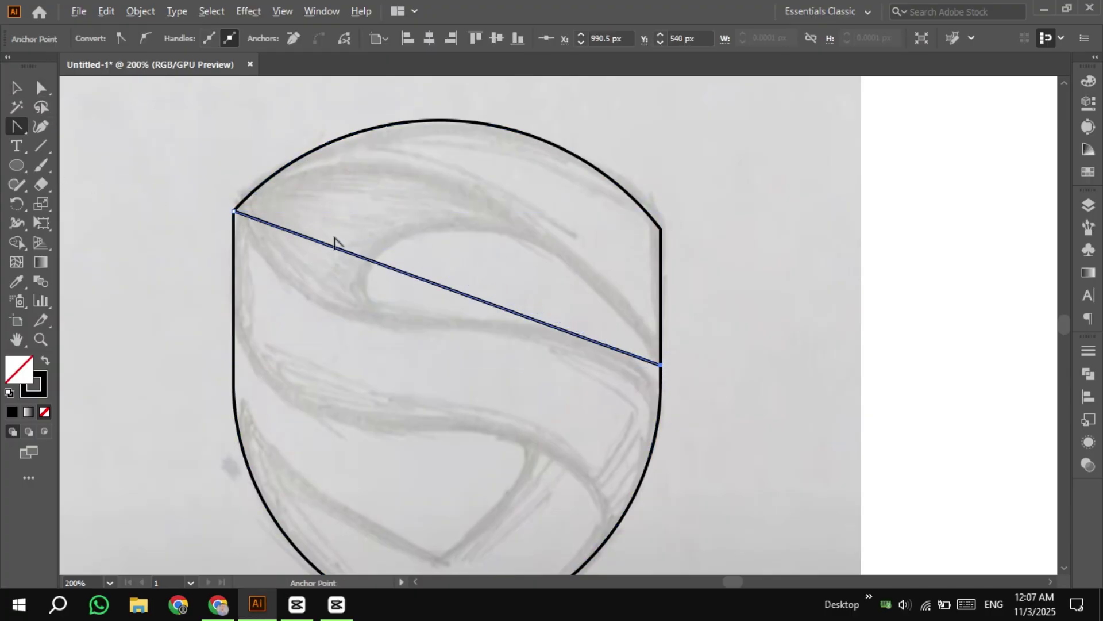
scroll(335, 239, "up", 1)
left_click_drag(337, 239, 433, 199)
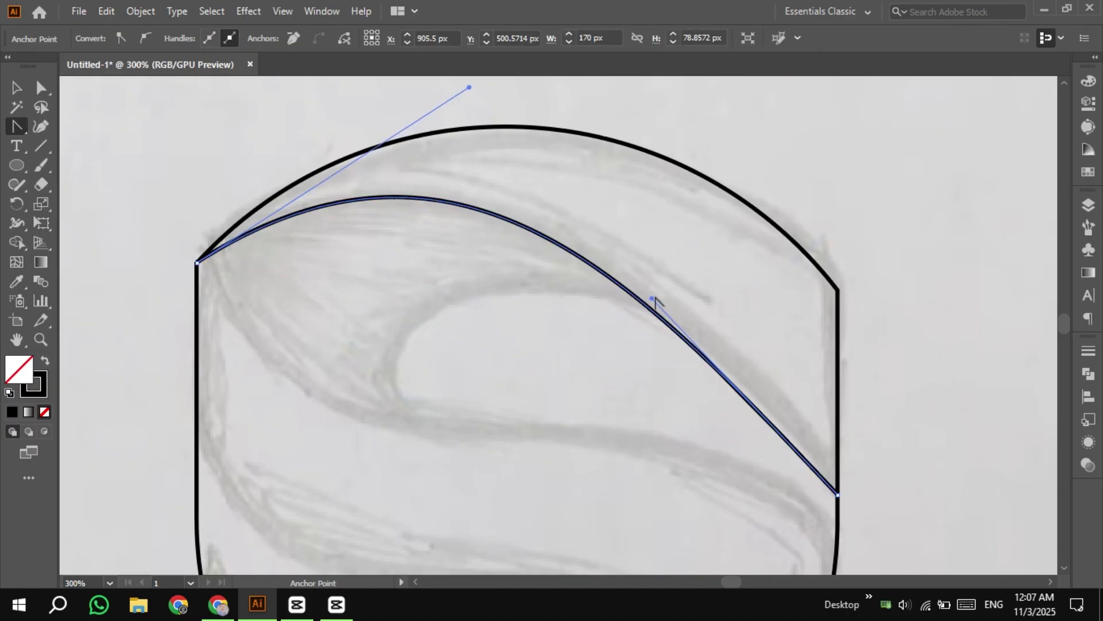
left_click_drag(652, 298, 740, 327)
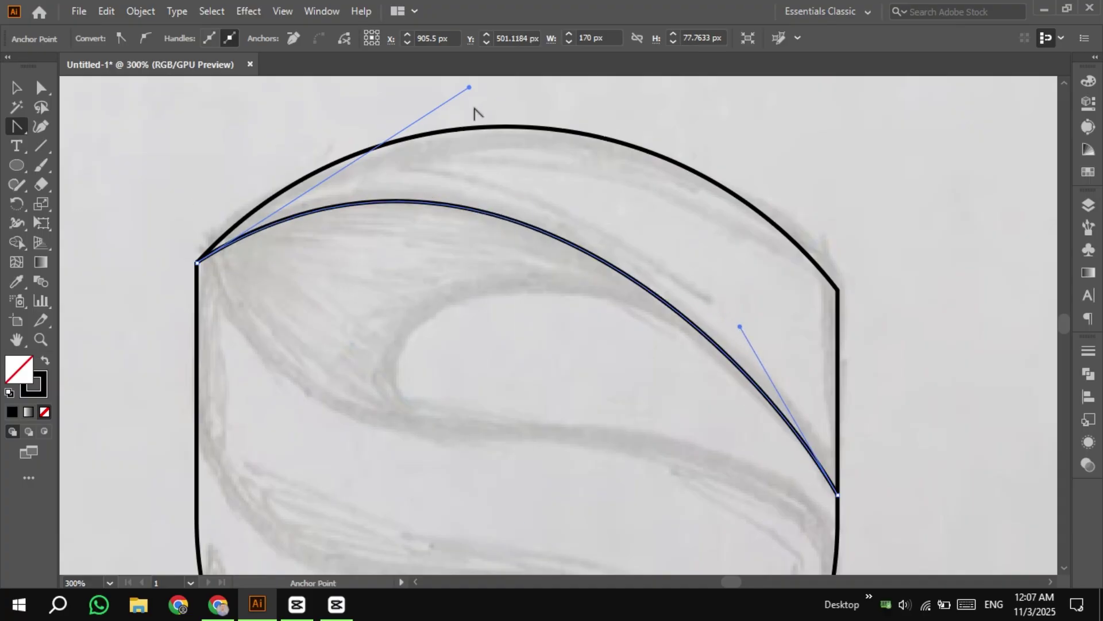
left_click_drag(469, 88, 453, 185)
left_click_drag(486, 315, 447, 170)
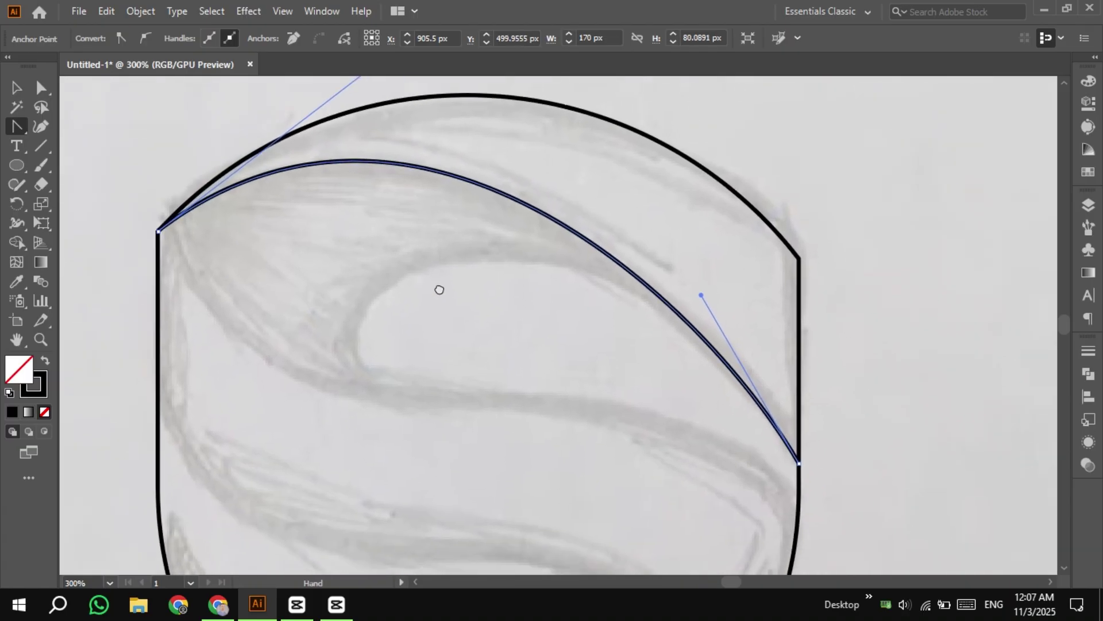
left_click_drag(439, 290, 437, 279)
left_click(12, 88)
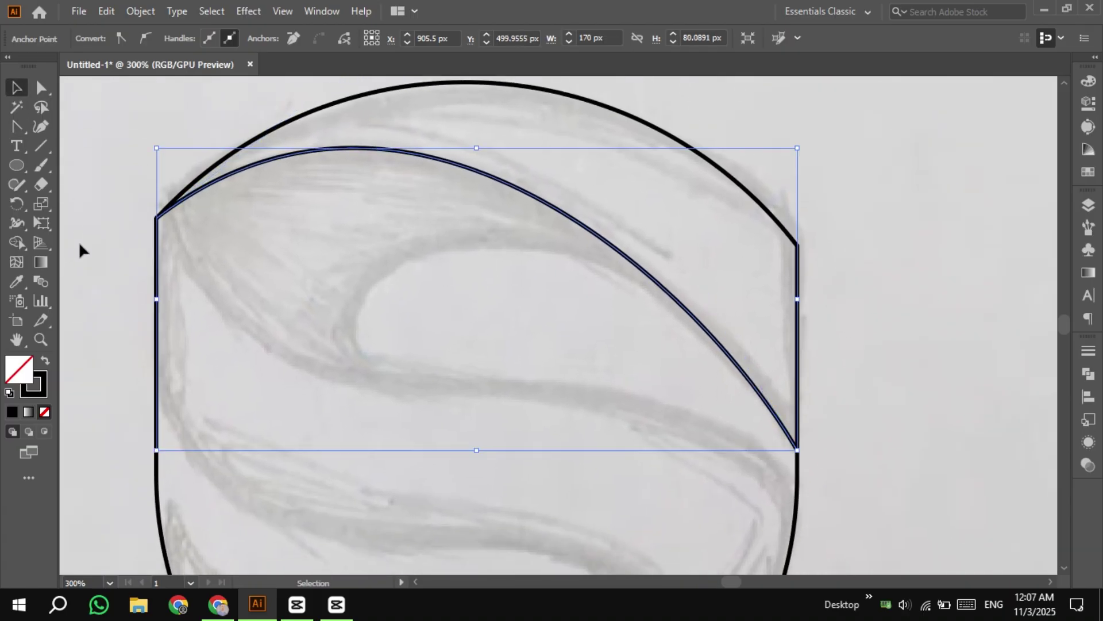
left_click(78, 241)
Step: Draw a second straight Pen segment about 188 px long from the shield's upper-left corner to its right edge, just below the arch's end
left_click_drag(78, 241, 160, 184)
left_click_drag(21, 131, 72, 131)
scroll(251, 195, "down", 1)
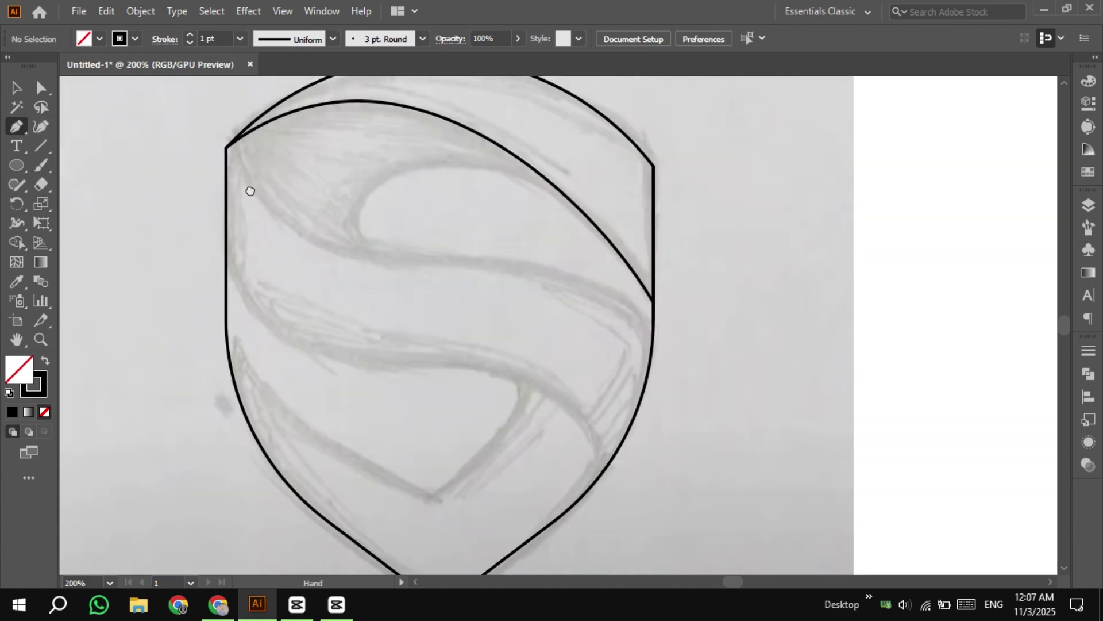
left_click_drag(246, 190, 243, 220)
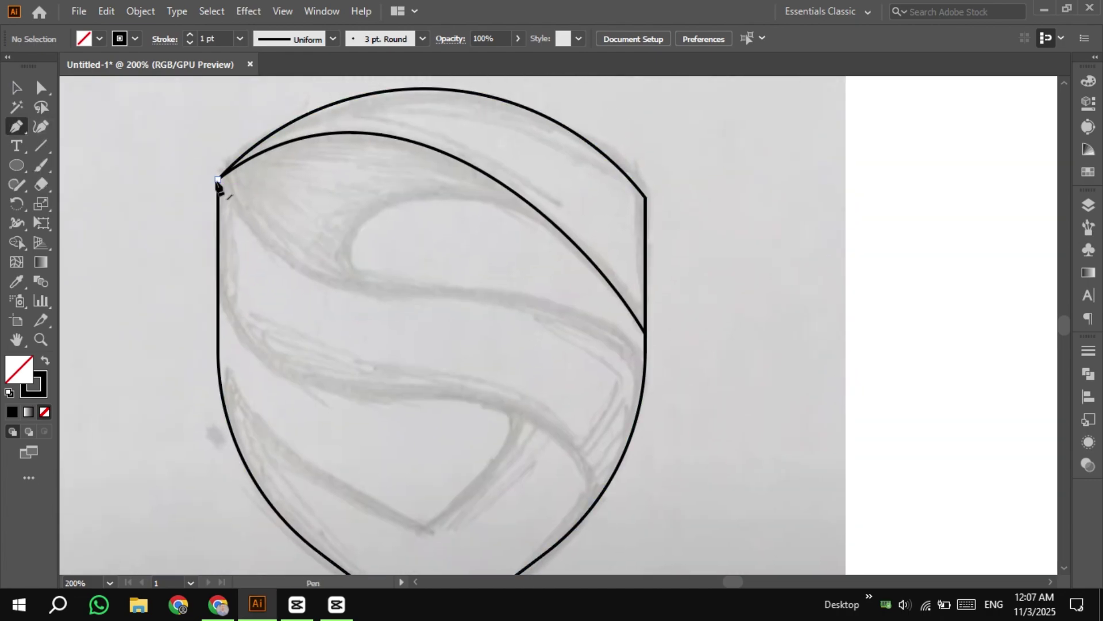
left_click_drag(218, 180, 644, 391)
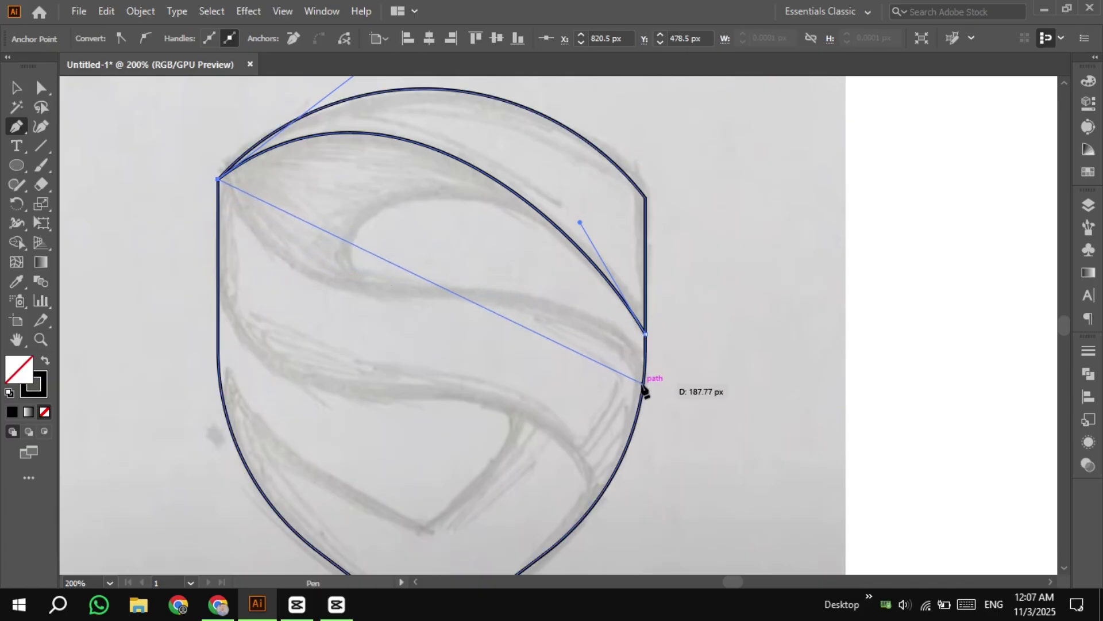
left_click(643, 383)
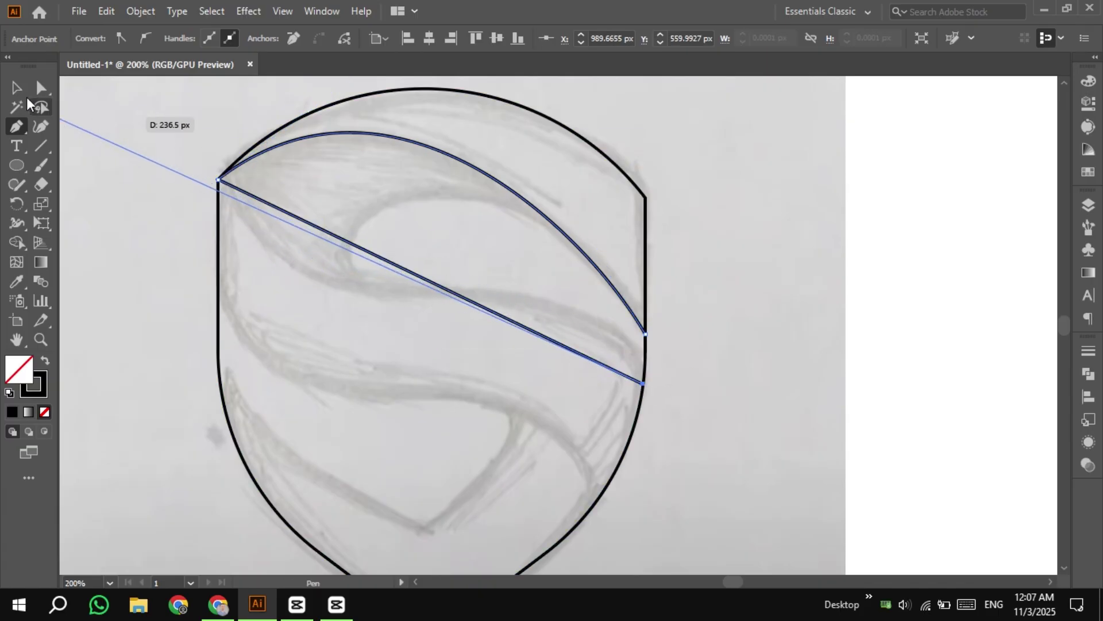
left_click_drag(20, 129, 78, 185)
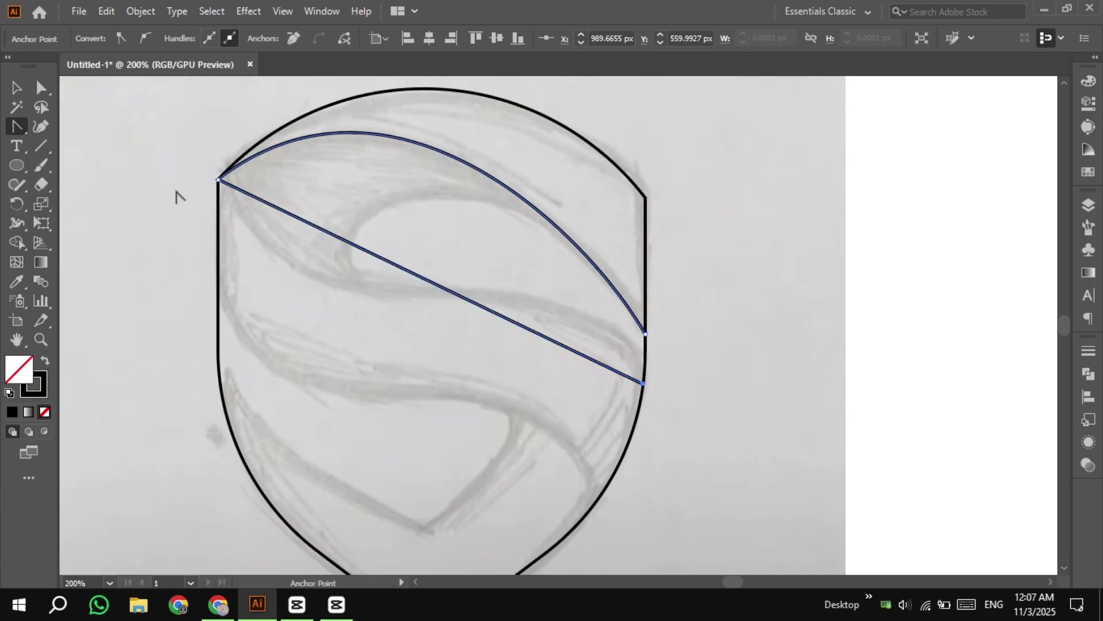
Step: Bend the second diagonal segment into an S curve along the sketch with the Anchor Point tool, adjust both handles, and deselect the path
scroll(266, 211, "up", 2)
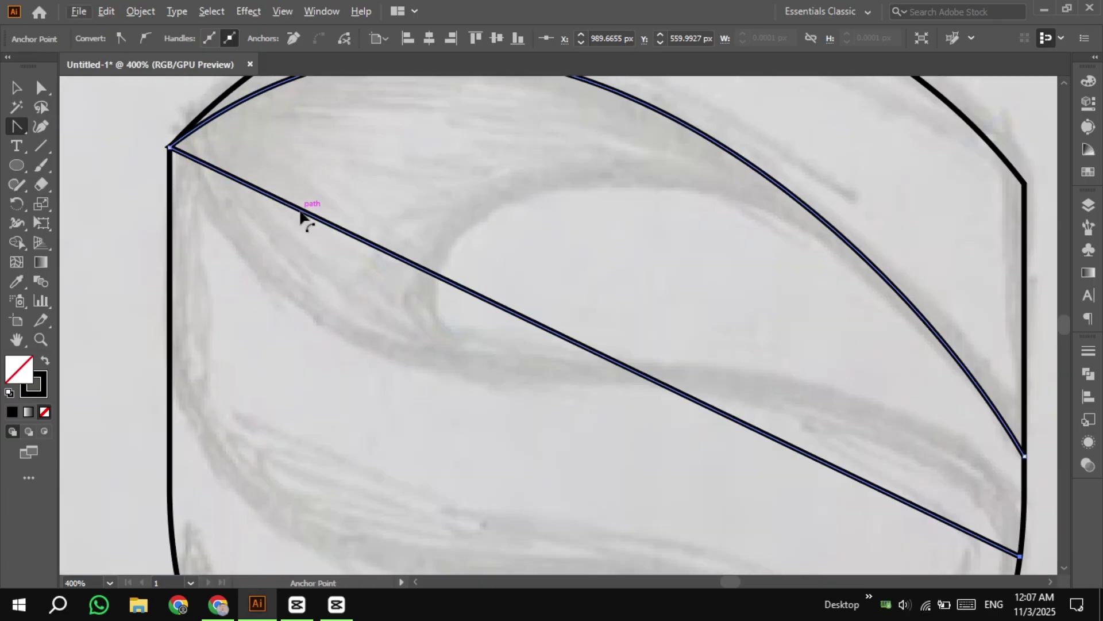
left_click_drag(300, 214, 305, 305)
left_click_drag(435, 298, 254, 203)
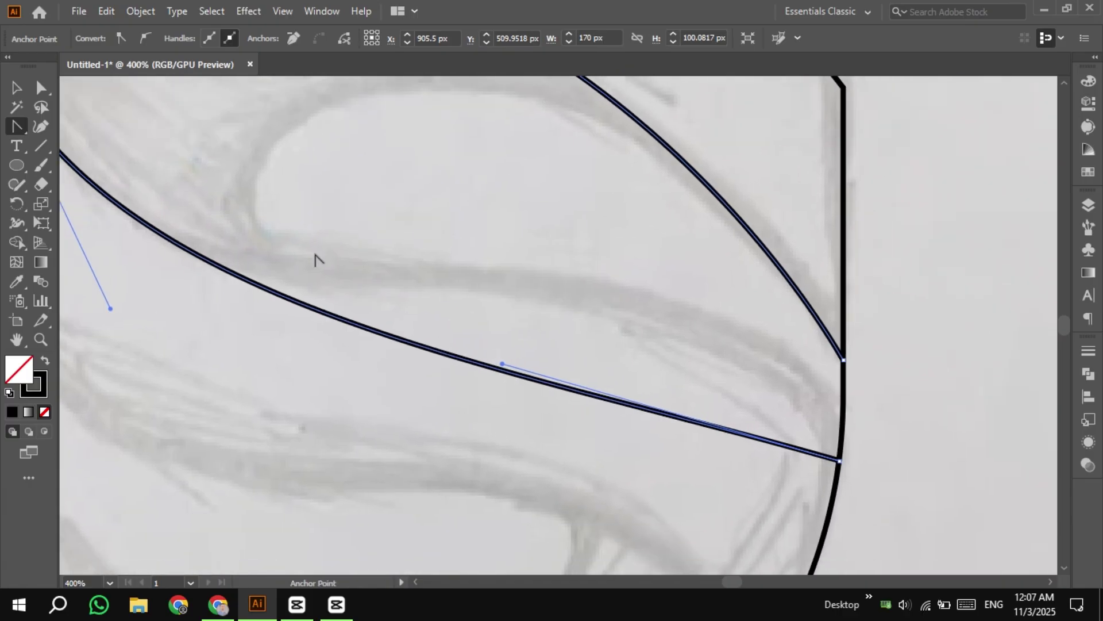
left_click_drag(503, 364, 823, 211)
left_click_drag(509, 223, 722, 249)
scroll(424, 312, "down", 1)
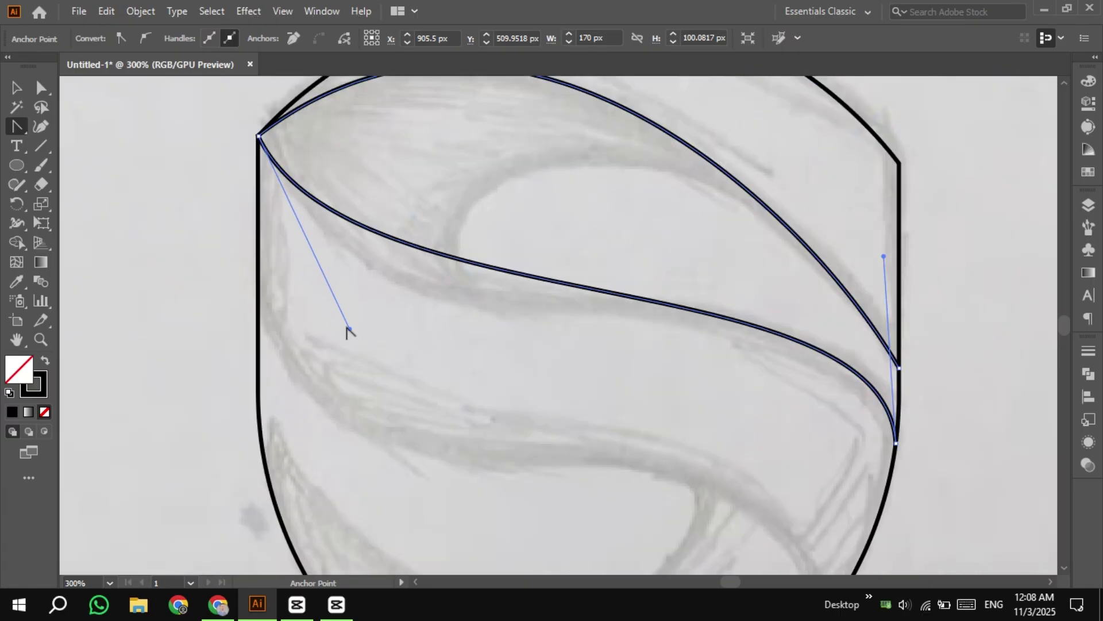
left_click_drag(350, 329, 309, 385)
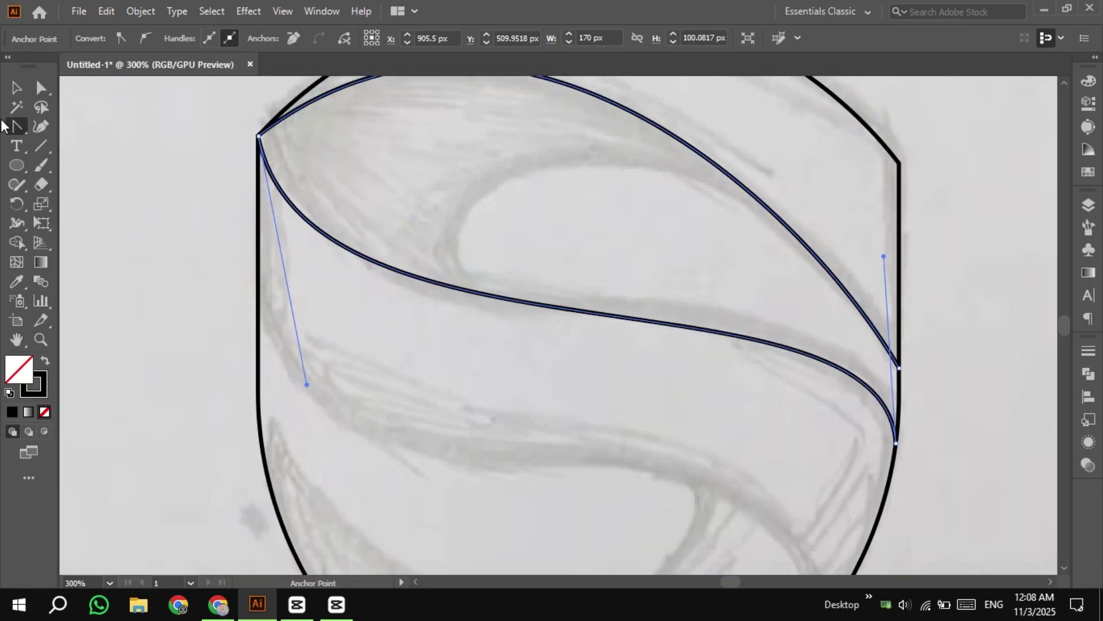
left_click(15, 87)
scroll(174, 219, "down", 2)
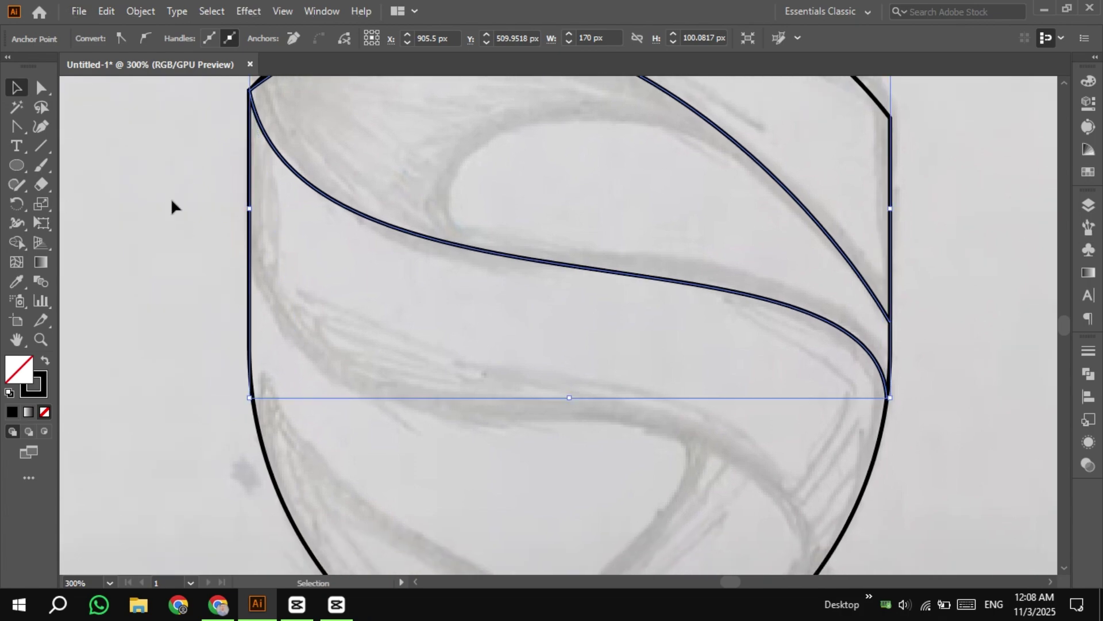
scroll(171, 197, "down", 1)
left_click(170, 197)
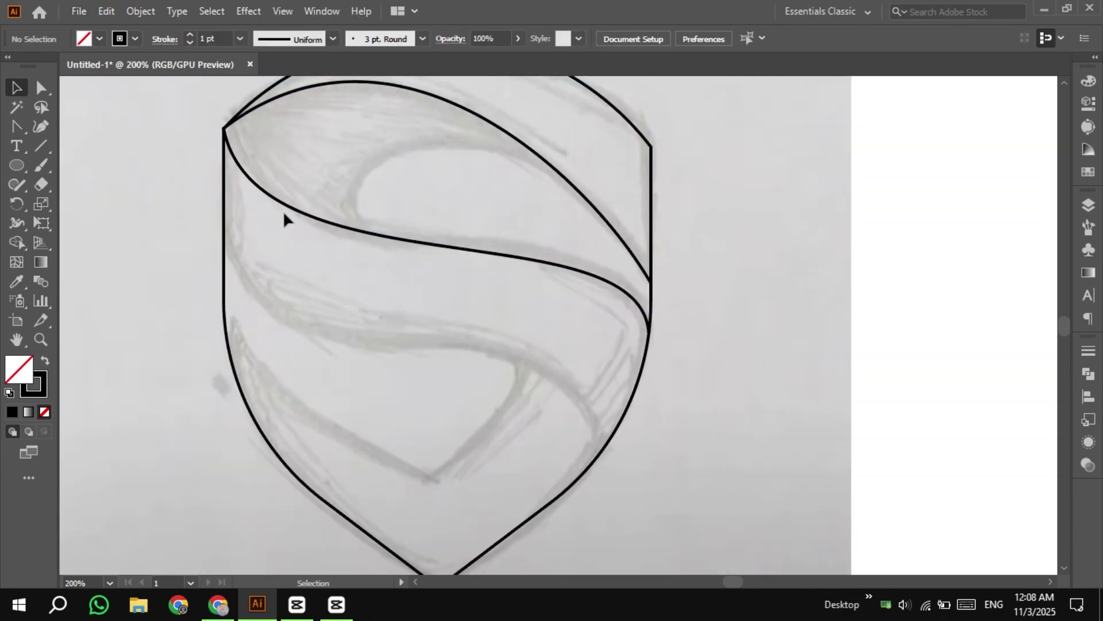
Step: Draw a straight Pen line about 149 px wide and 89 px high from the shield's left edge down to its lower right edge
right_click(21, 128)
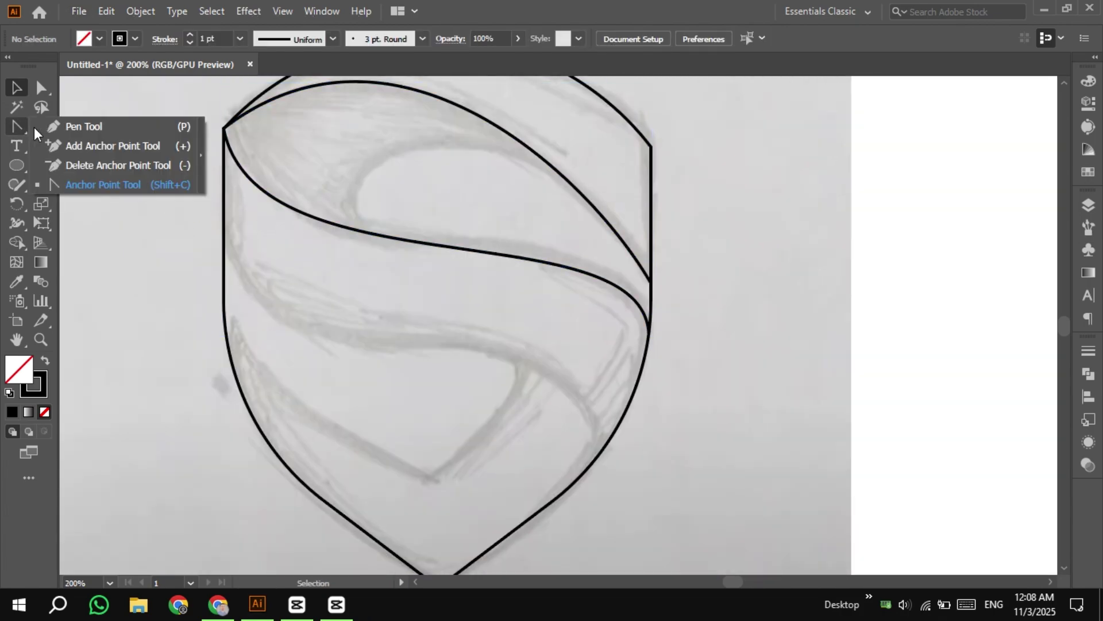
left_click(80, 126)
scroll(198, 270, "up", 1)
left_click_drag(209, 246, 180, 220)
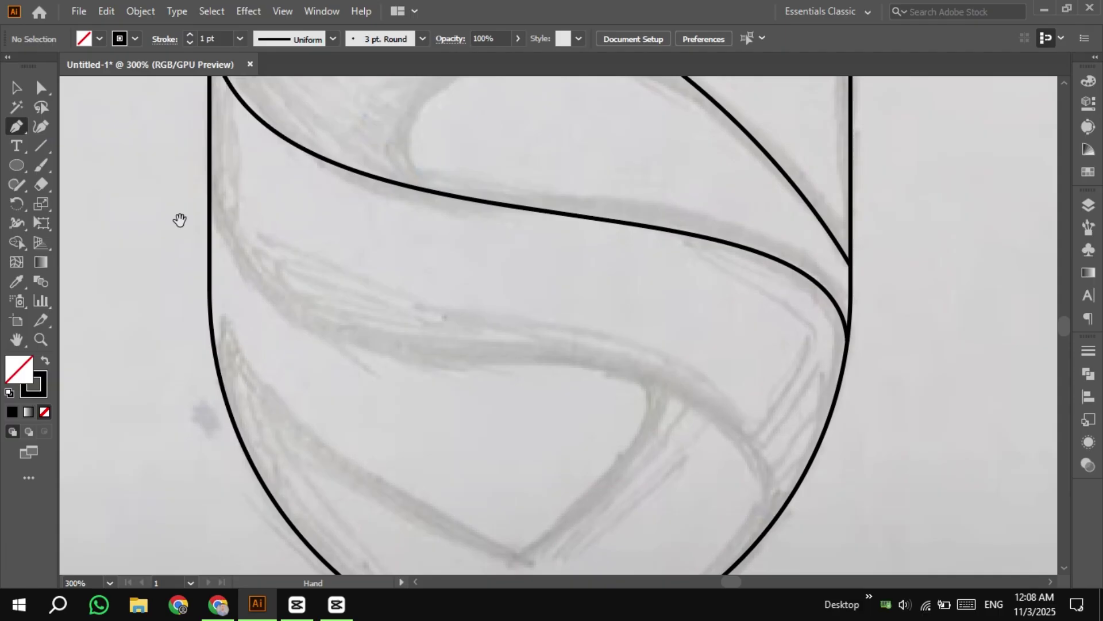
left_click(211, 198)
scroll(303, 286, "down", 1)
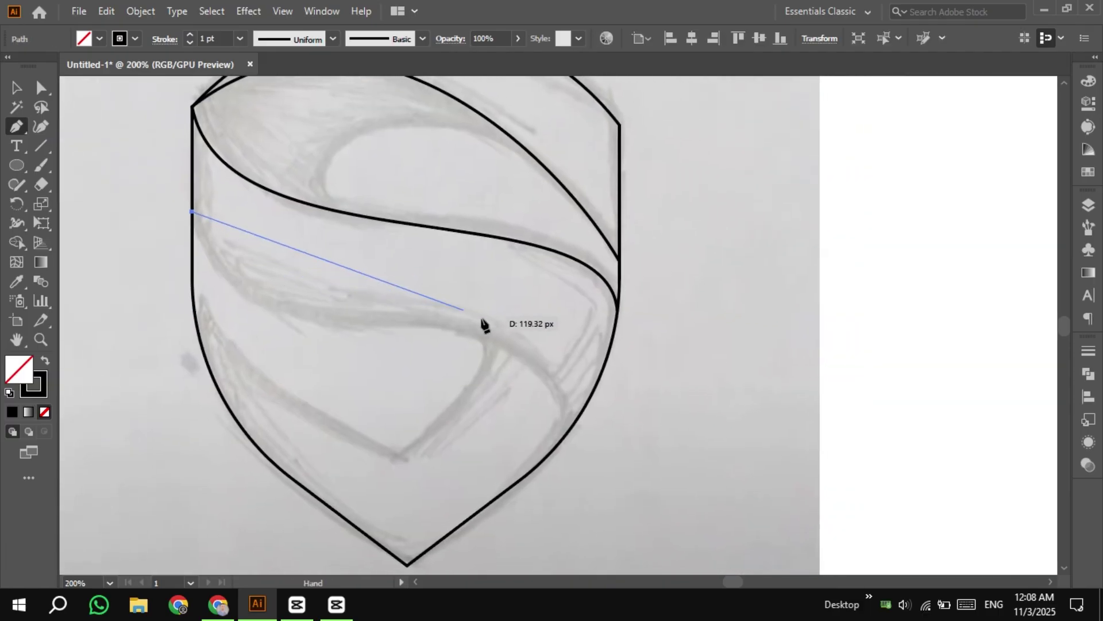
left_click(566, 433)
Step: Bend the new line into the sketch's lower S curve with the Anchor Point tool, fine-tune both handles, and deselect it
left_click_drag(11, 126, 71, 180)
scroll(274, 263, "up", 2)
left_click_drag(326, 237, 296, 325)
scroll(325, 254, "down", 1)
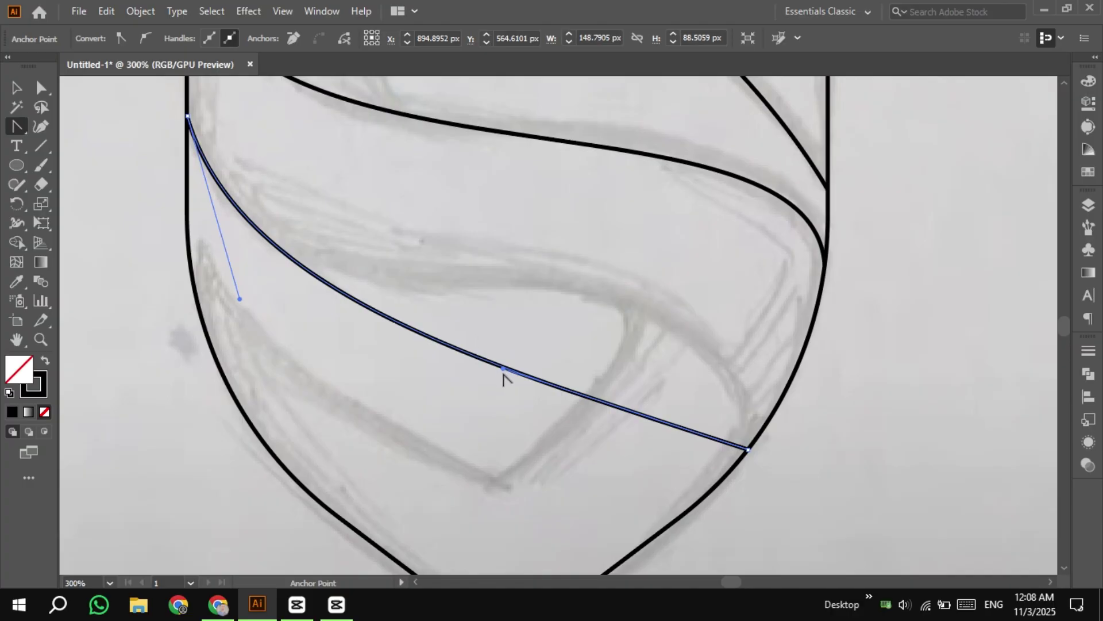
left_click_drag(504, 372, 715, 173)
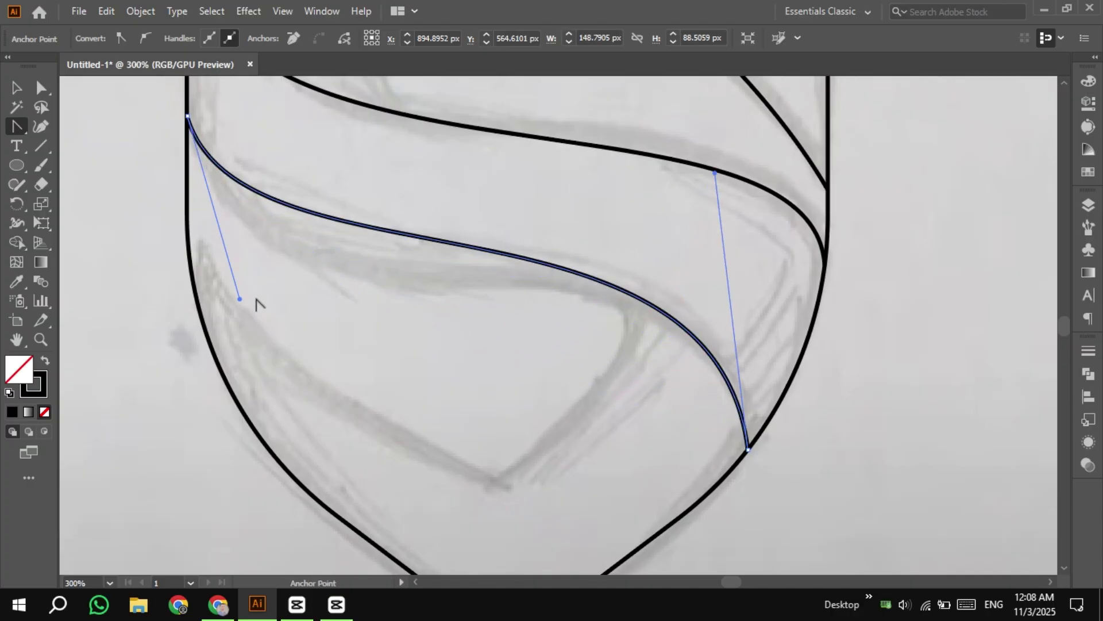
left_click_drag(239, 300, 260, 399)
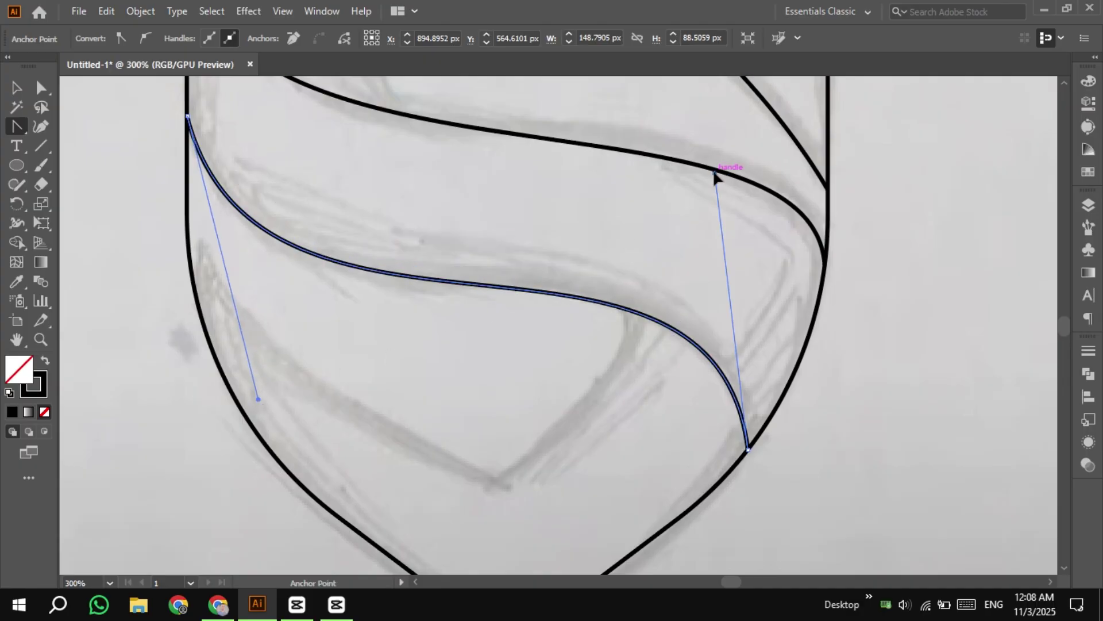
left_click_drag(715, 172, 720, 148)
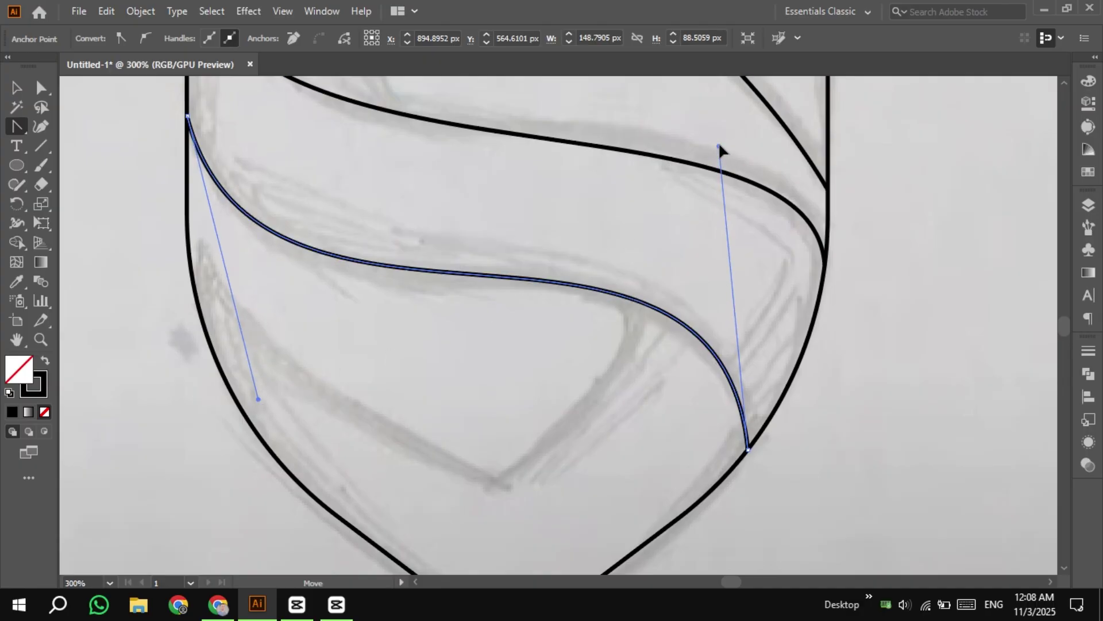
left_click_drag(258, 399, 256, 421)
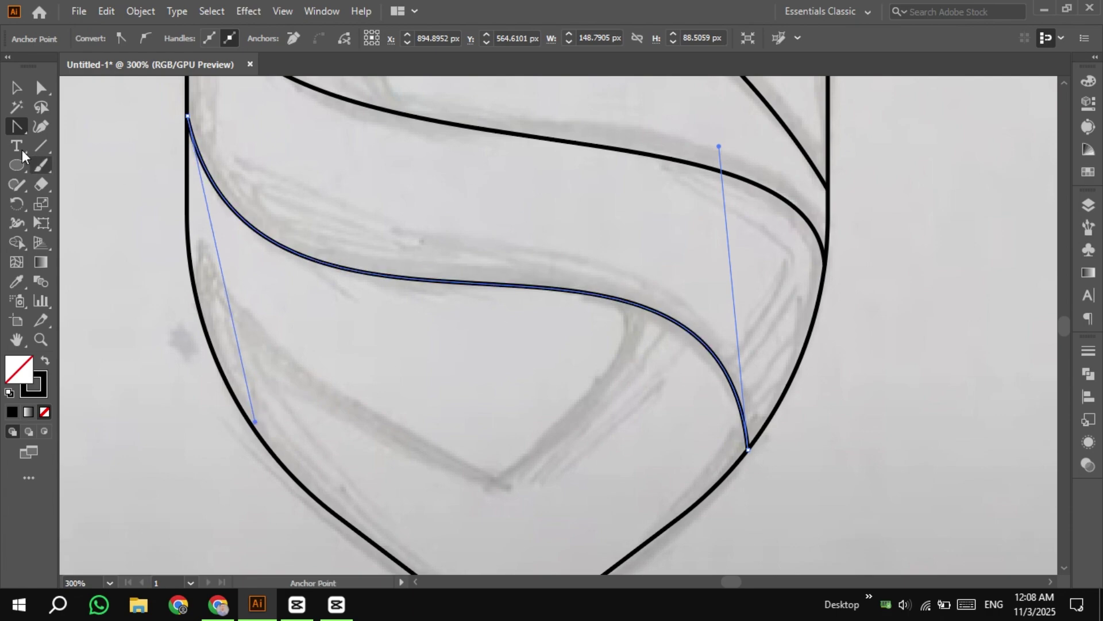
left_click(17, 88)
left_click(118, 203)
key("ctrl+minus")
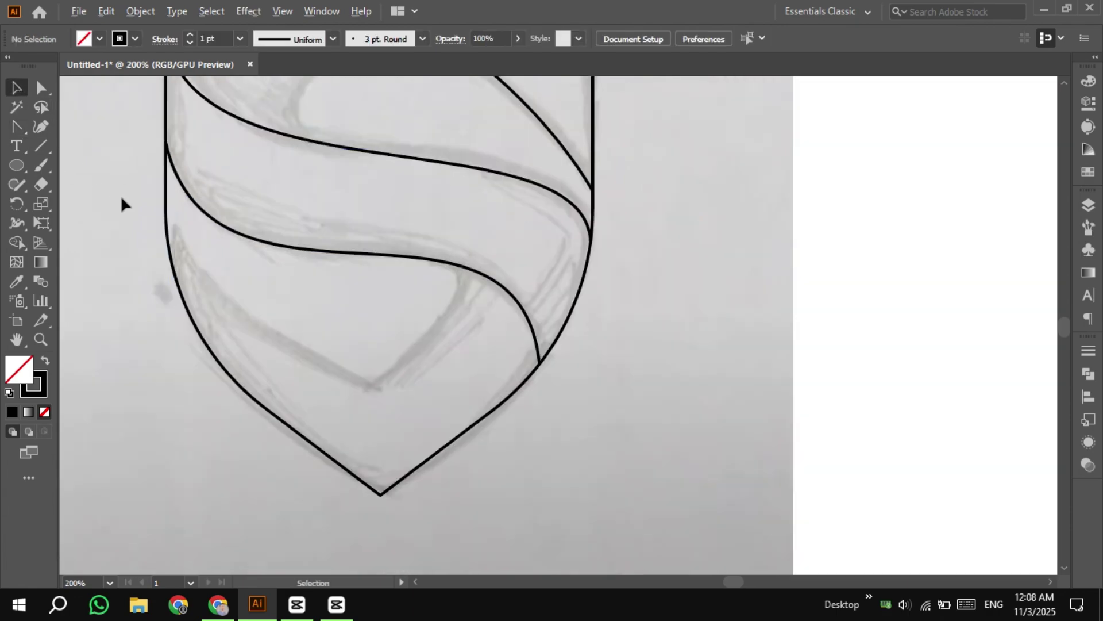
Step: Draw a three-segment V-shaped Pen path about 116 by 66 px from the shield's left edge through the sketch's inner tip to the lower S curve
left_click_drag(120, 204, 276, 214)
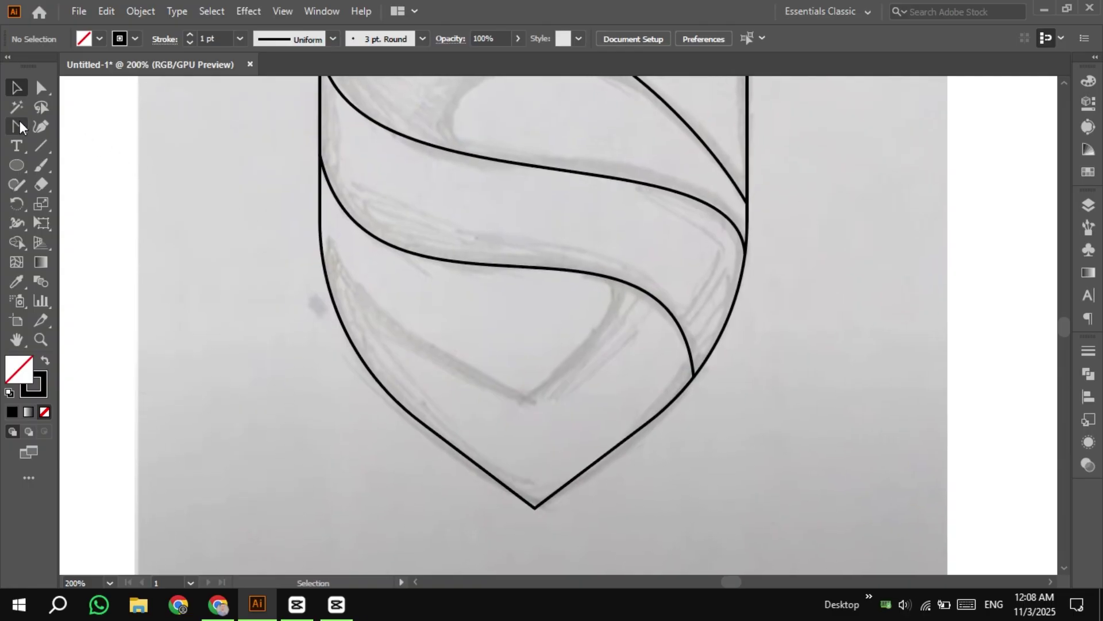
left_click_drag(20, 125, 76, 123)
scroll(311, 241, "up", 2)
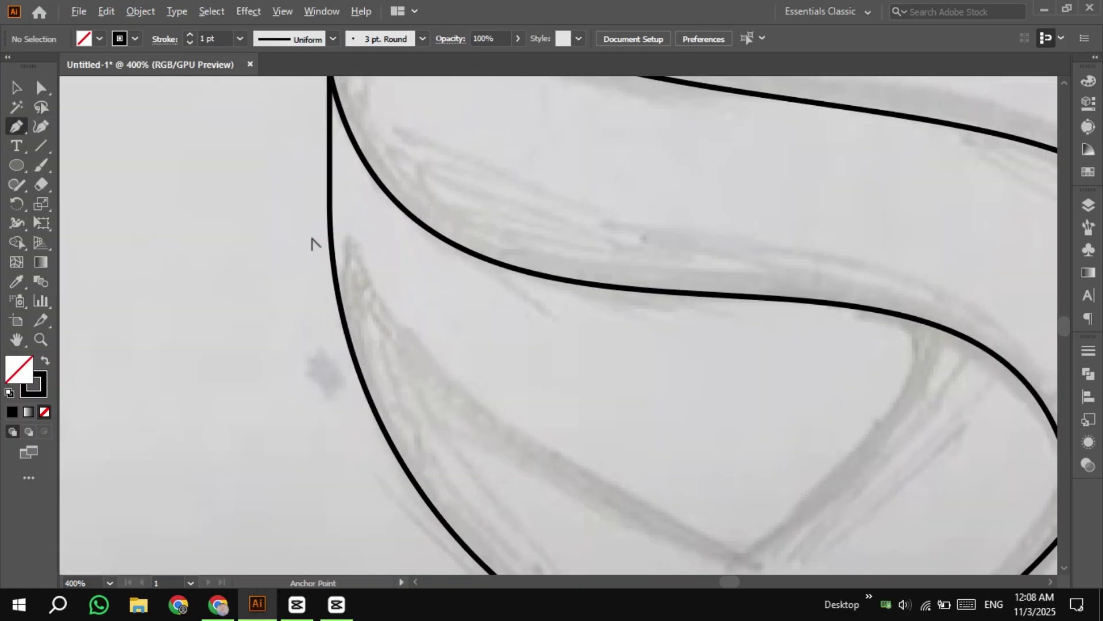
scroll(314, 243, "up", 1)
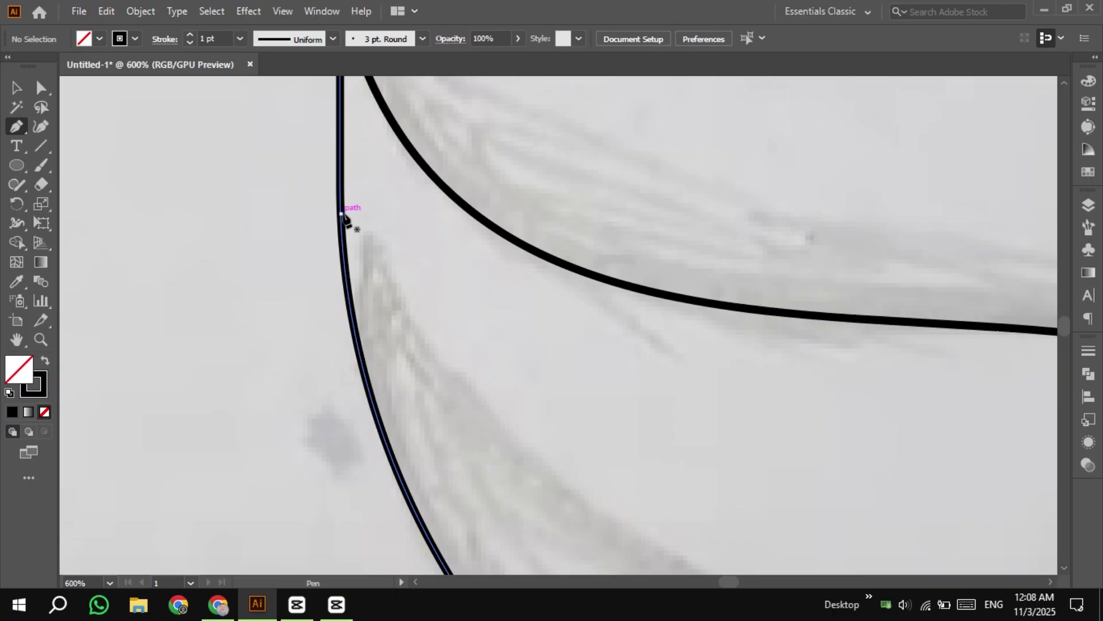
left_click(341, 213)
scroll(344, 221, "down", 2)
left_click_drag(397, 237, 247, 222)
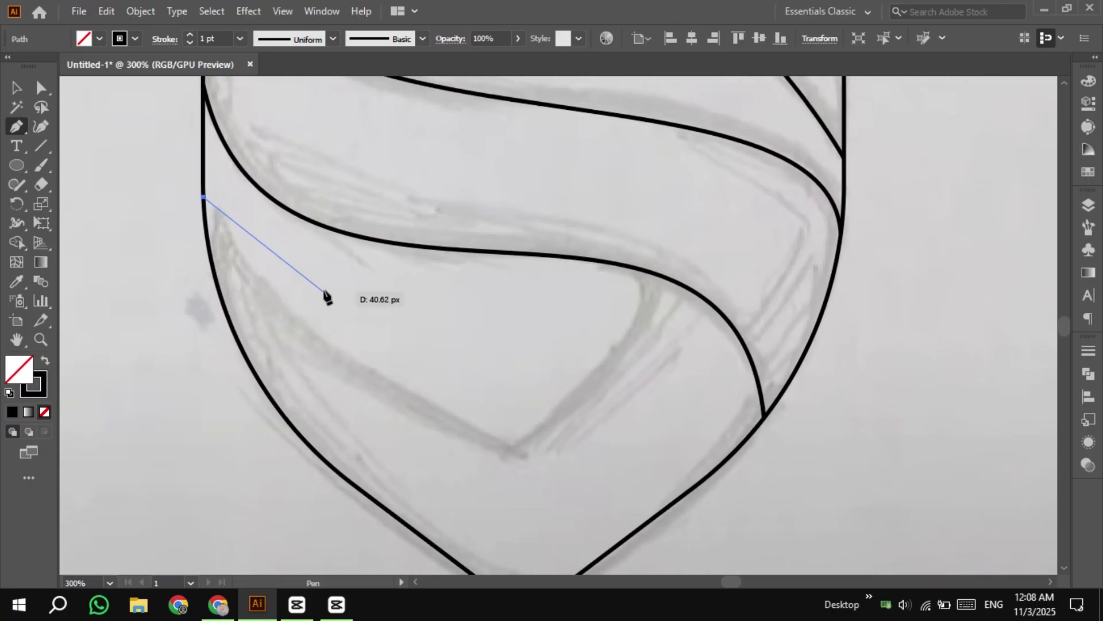
left_click(508, 446)
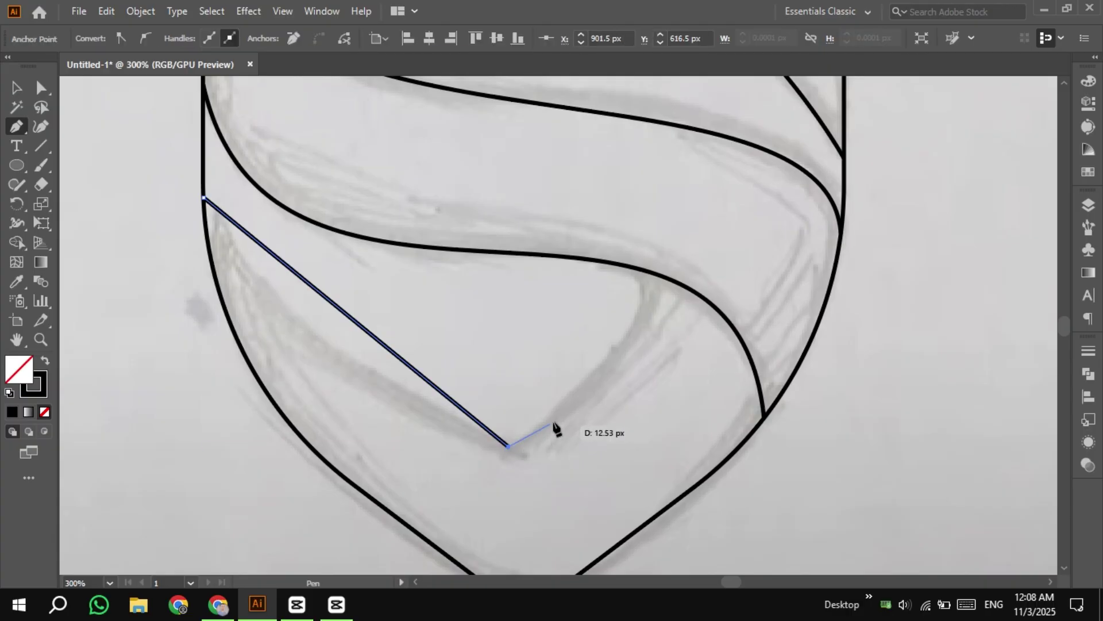
left_click(641, 298)
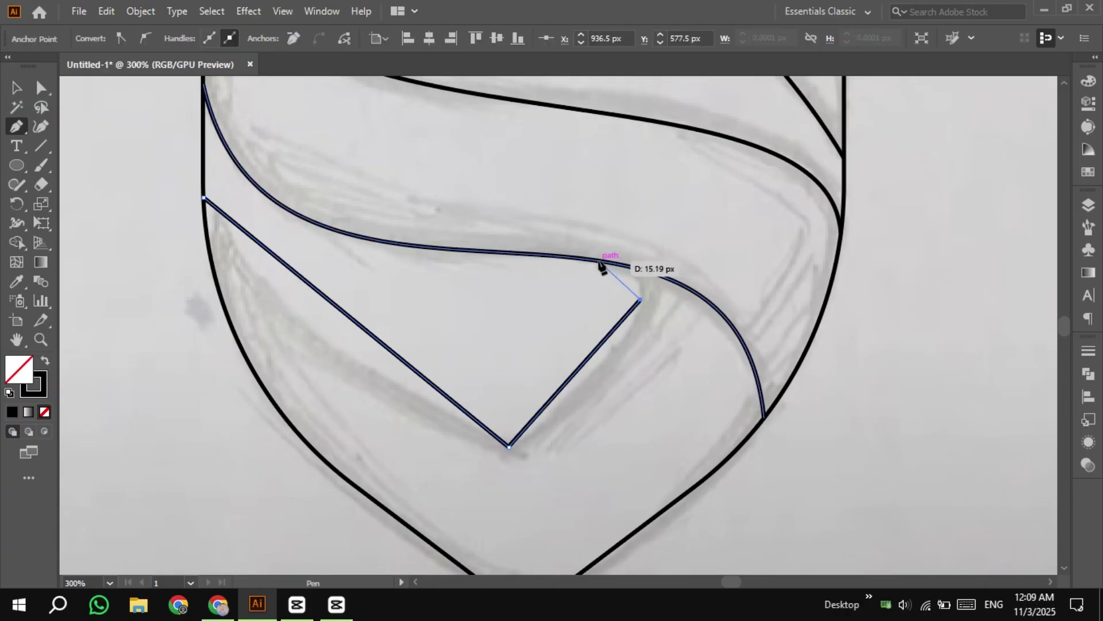
left_click(598, 263)
left_click(16, 88)
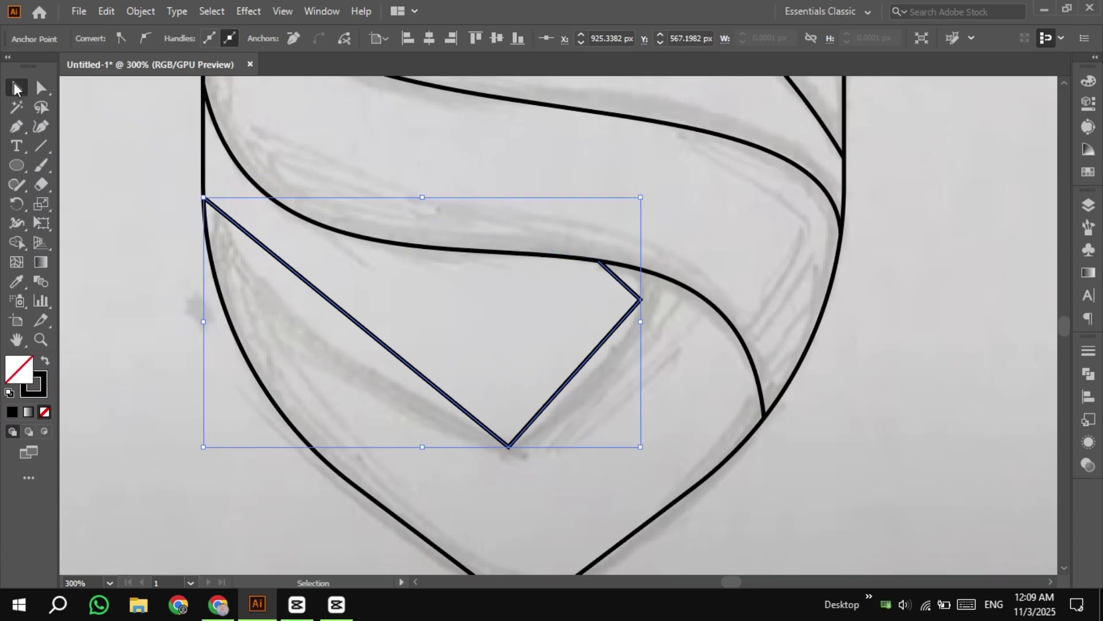
Step: Bend the V-shaped path's two long sides along the sketch with the Anchor Point tool and adjust their handles
left_click_drag(24, 119, 86, 185)
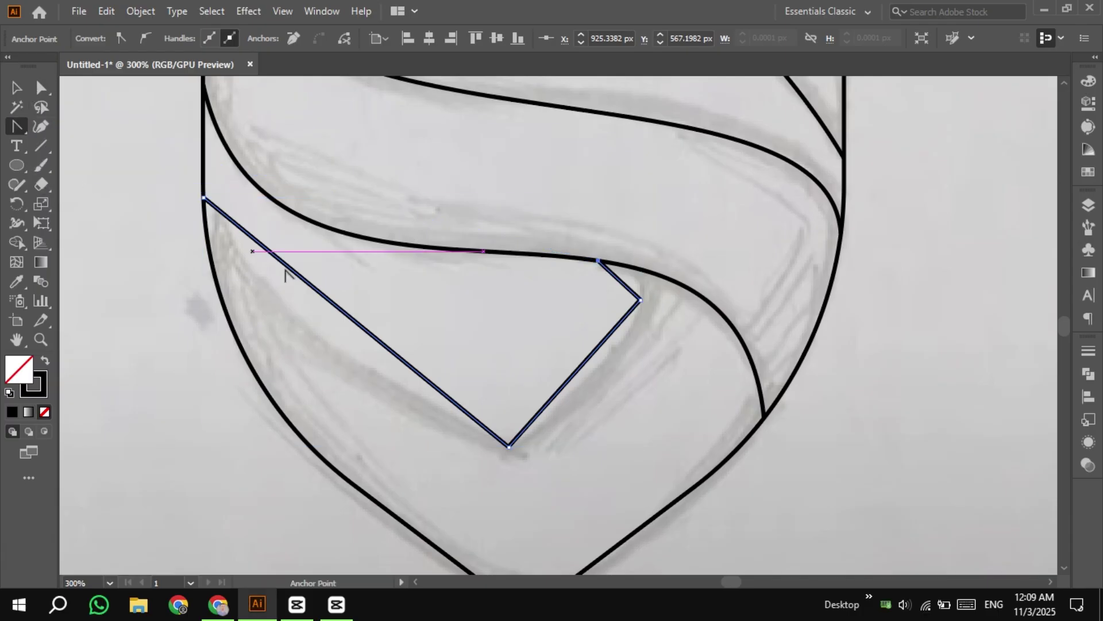
scroll(319, 293, "up", 1)
mouse_move(332, 288)
left_mouse_down()
mouse_move(392, 267)
mouse_move(370, 284)
mouse_move(337, 280)
left_mouse_up()
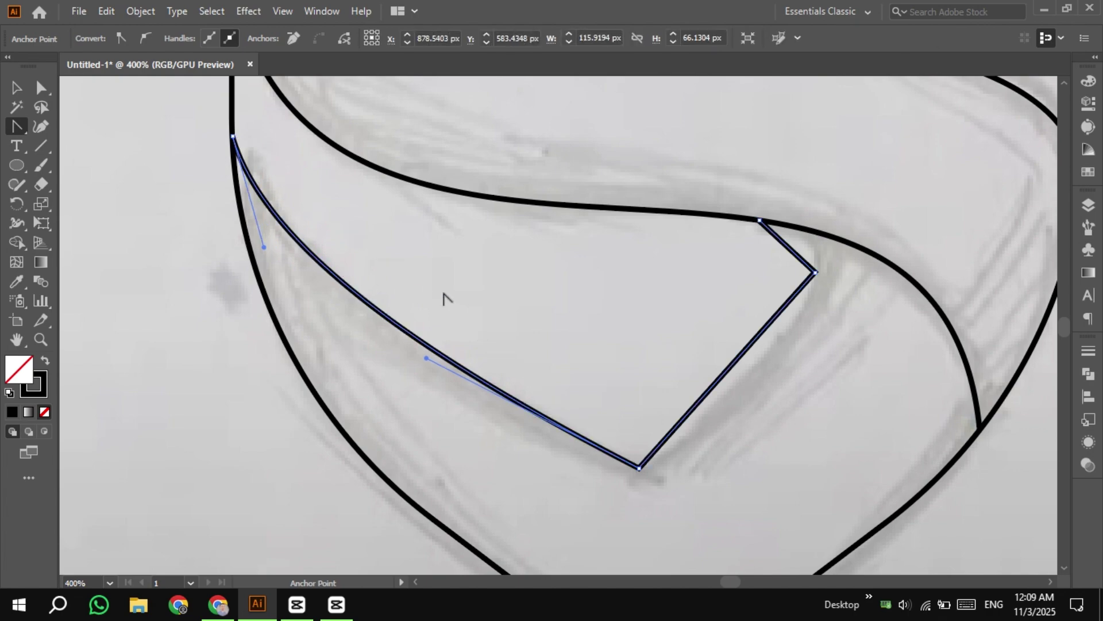
left_click_drag(566, 333, 401, 300)
scroll(552, 329, "up", 2)
mouse_move(539, 323)
left_mouse_down()
mouse_move(418, 325)
mouse_move(497, 352)
left_mouse_up()
left_click_drag(428, 283, 391, 401)
Step: Bend the V-shaped path's short end segment into a rounded corner that flows into the lower S curve, and deselect the path
scroll(510, 242, "up", 2)
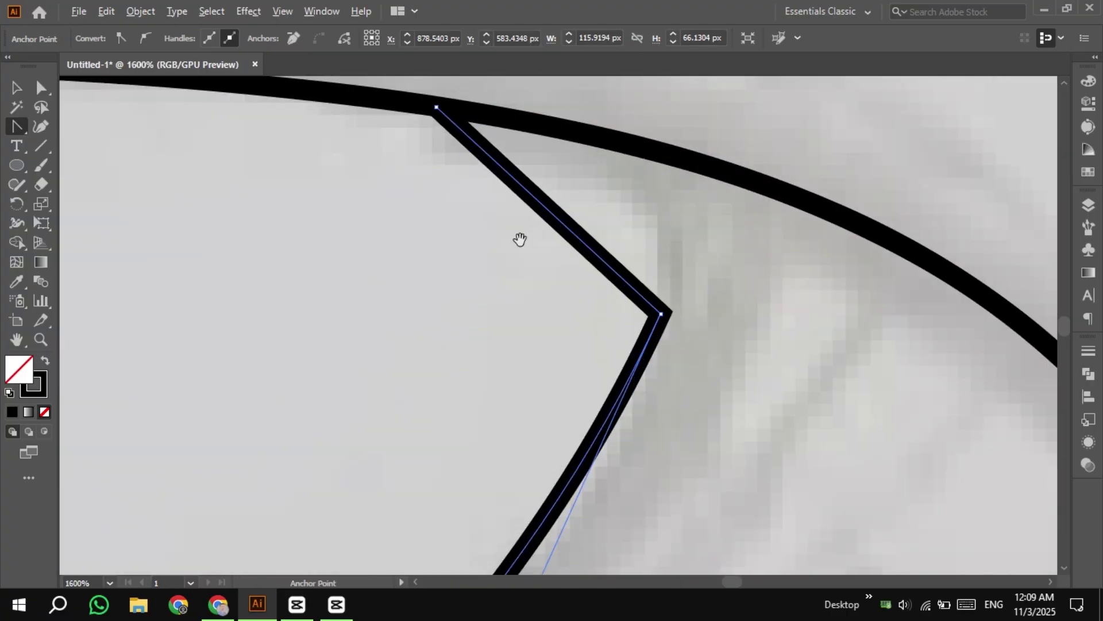
mouse_move(520, 239)
left_mouse_down()
mouse_move(468, 365)
mouse_move(567, 315)
left_mouse_up()
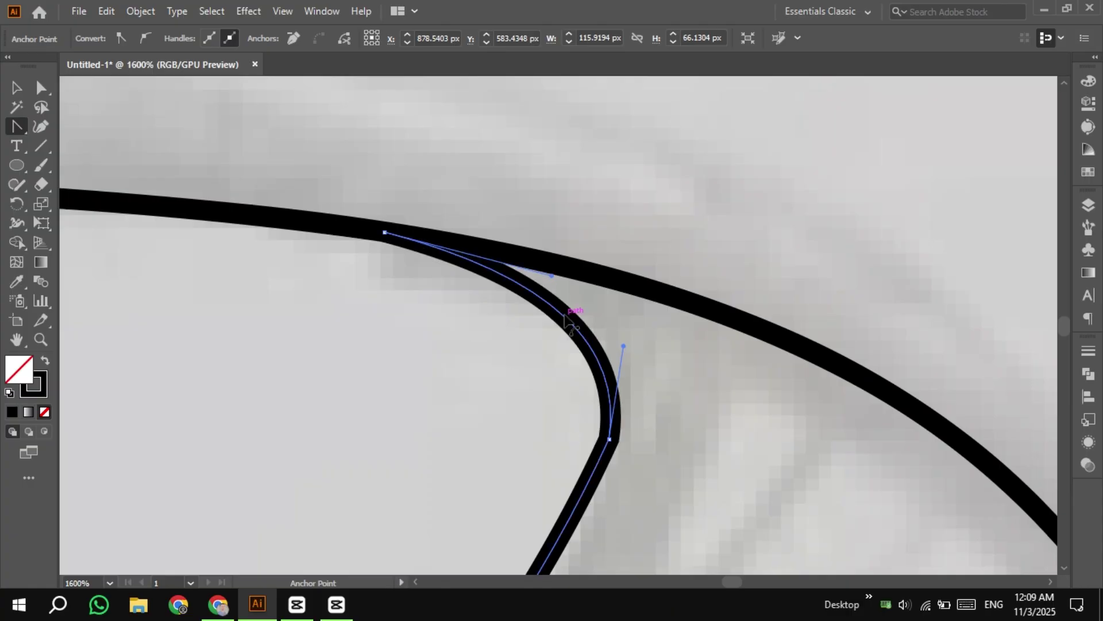
scroll(426, 314, "down", 5)
left_click_drag(379, 319, 407, 375)
scroll(421, 311, "down", 1)
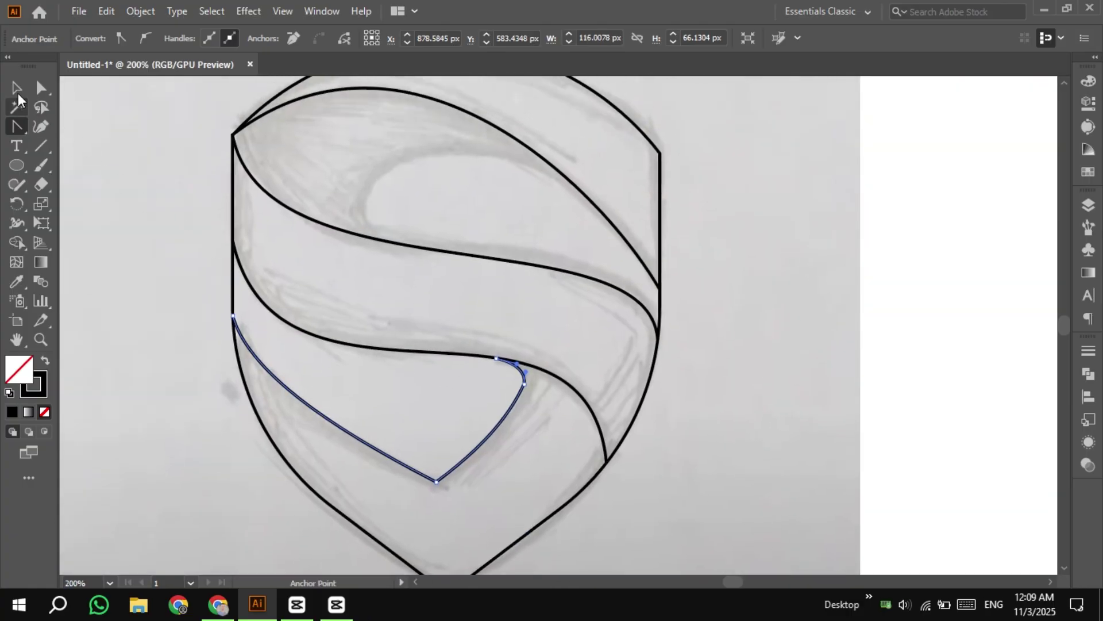
left_click(18, 89)
left_click(105, 153)
scroll(105, 154, "down", 1)
left_click_drag(106, 157, 155, 202)
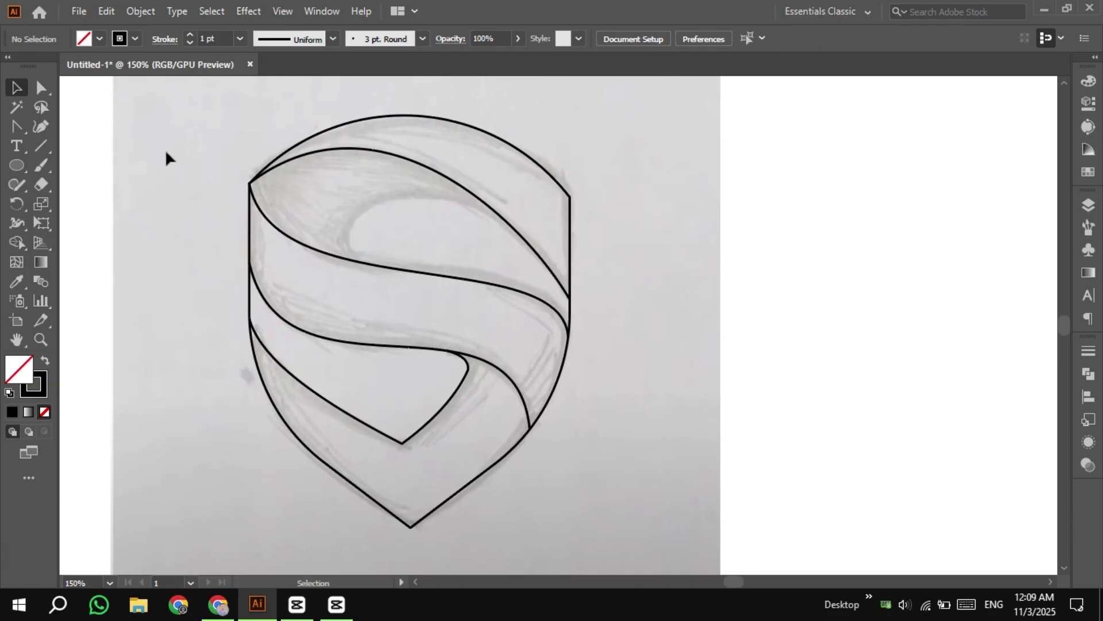
Step: Draw a two-segment Pen path from the upper arch about 100 px across to the sketch's inner loop, and back to the upper S curve's right end
scroll(180, 133, "up", 1)
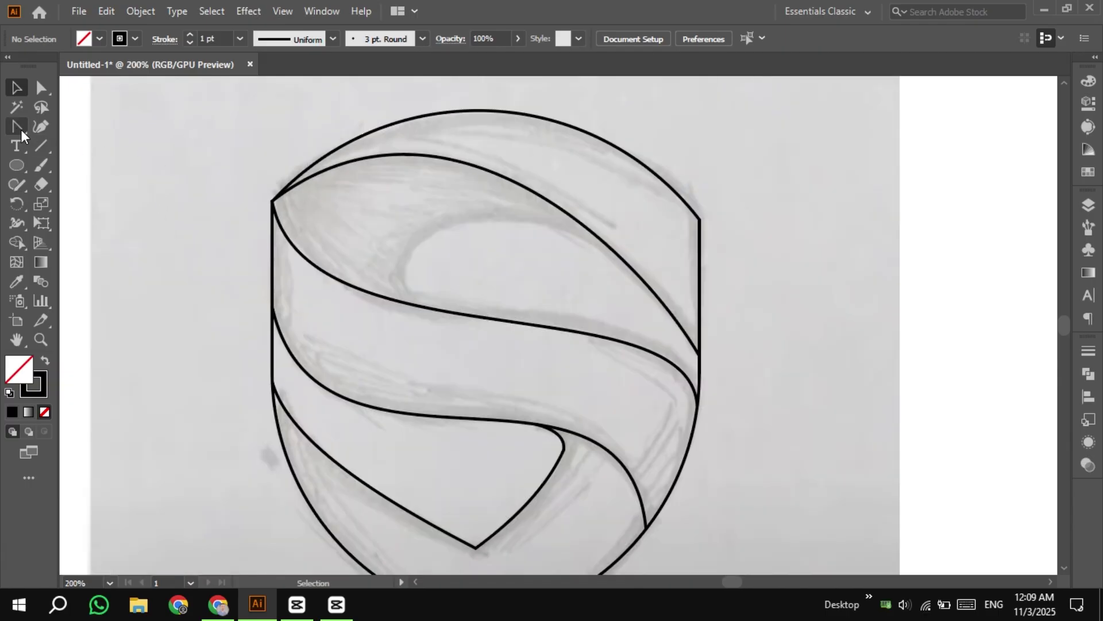
left_click_drag(15, 126, 61, 127)
scroll(330, 241, "down", 1)
scroll(330, 241, "up", 1)
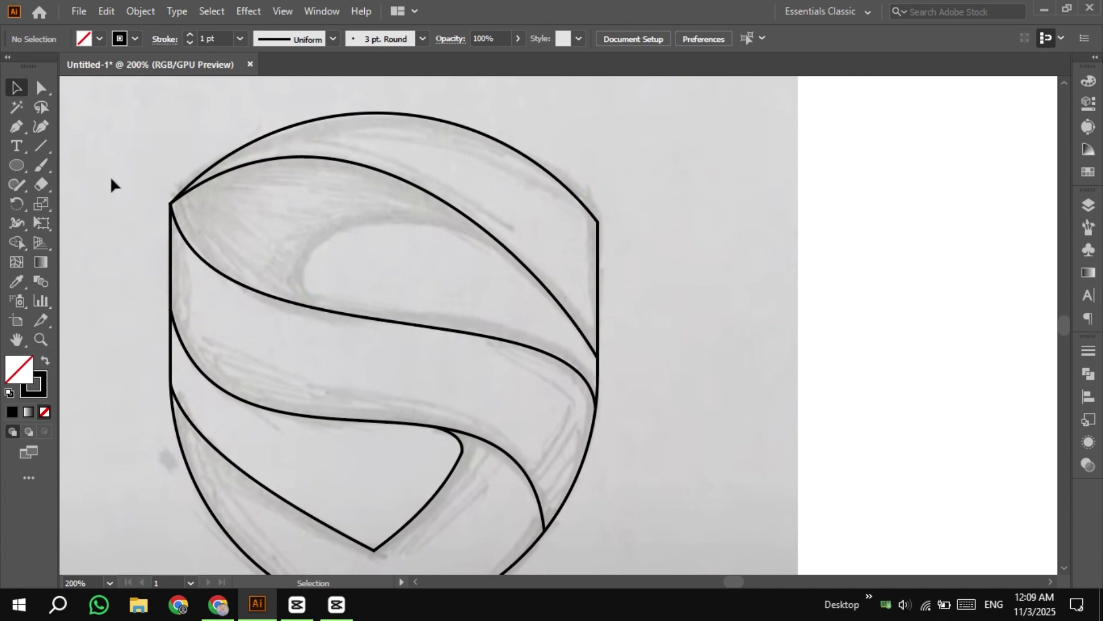
left_click(23, 127)
scroll(471, 244, "up", 1)
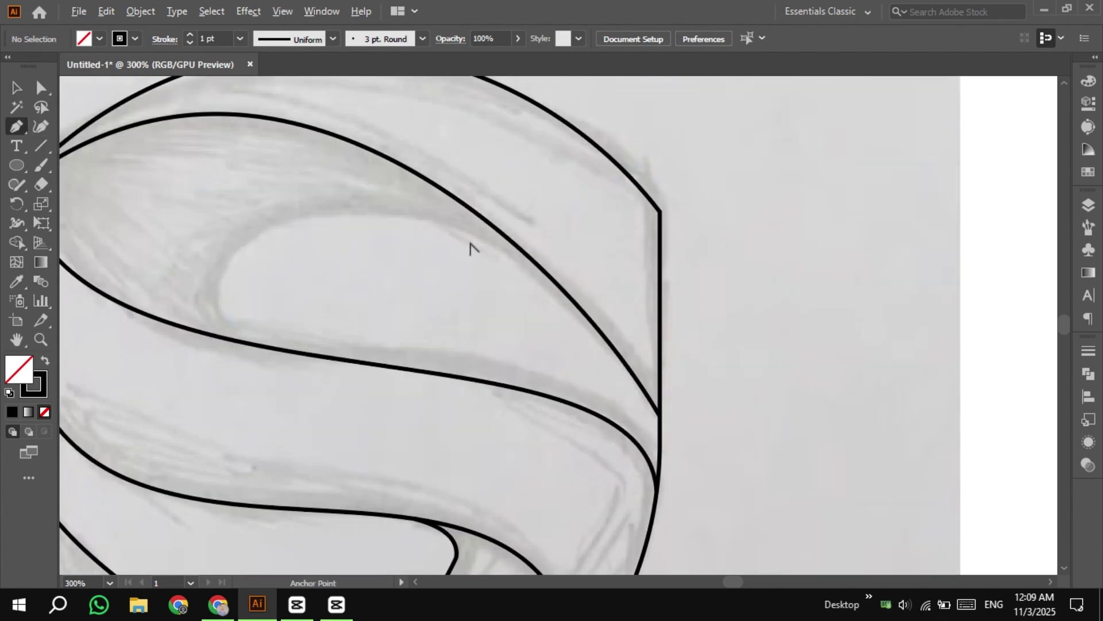
left_click(594, 324)
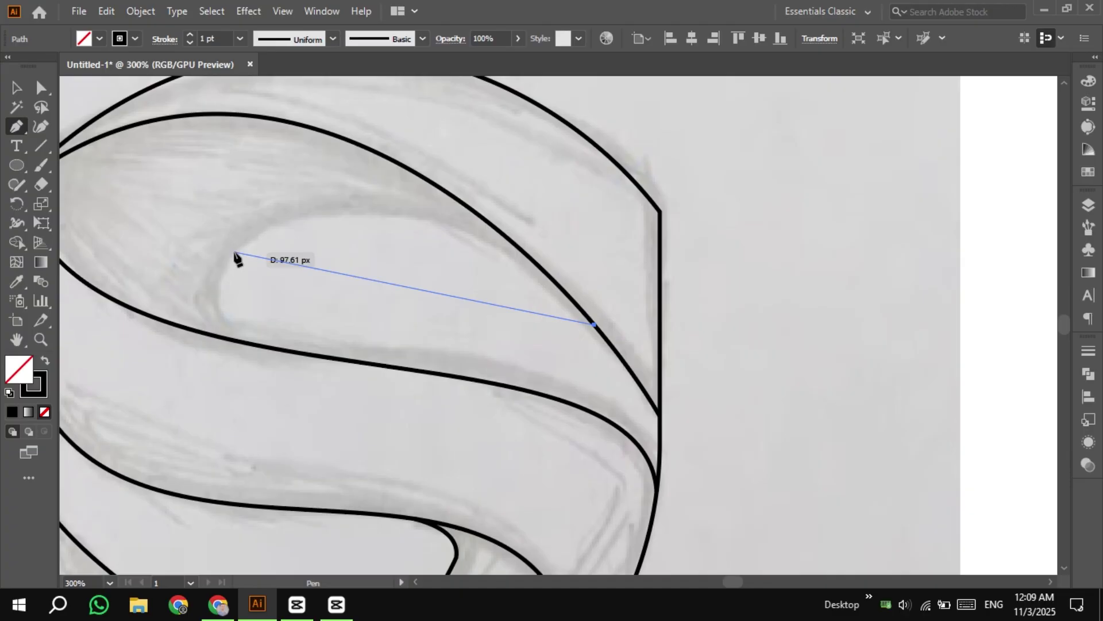
left_click_drag(236, 251, 404, 249)
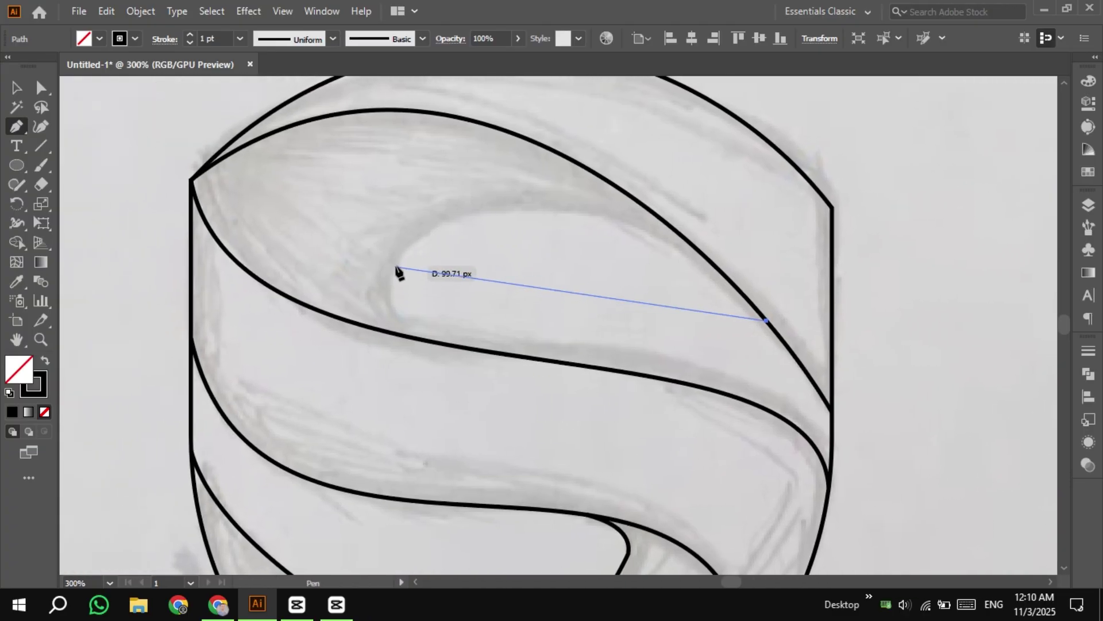
left_click(396, 267)
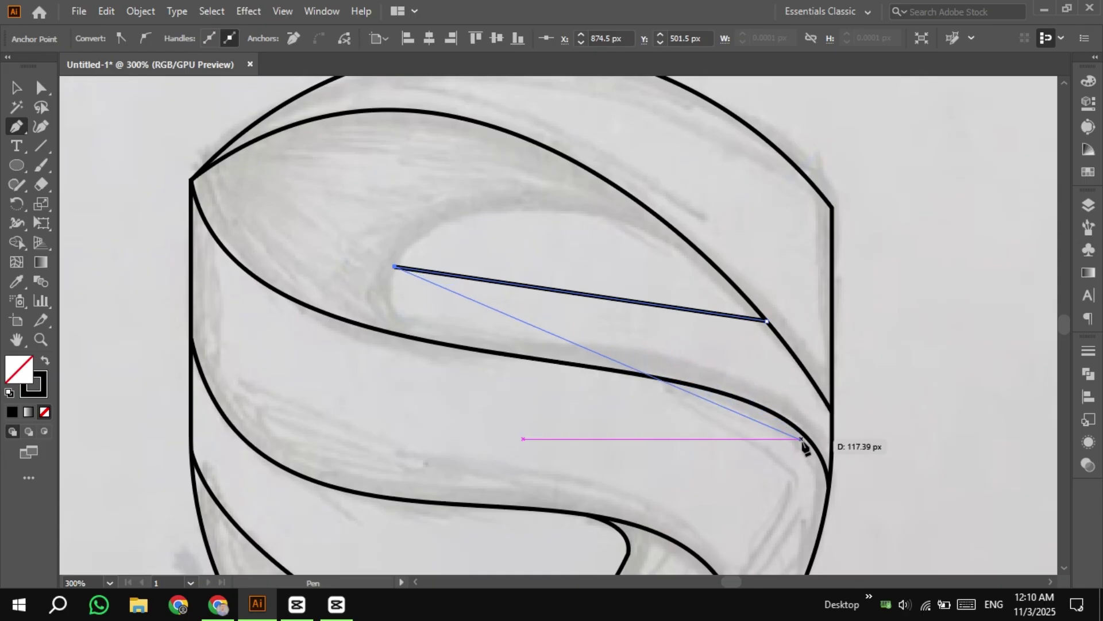
left_click(829, 487)
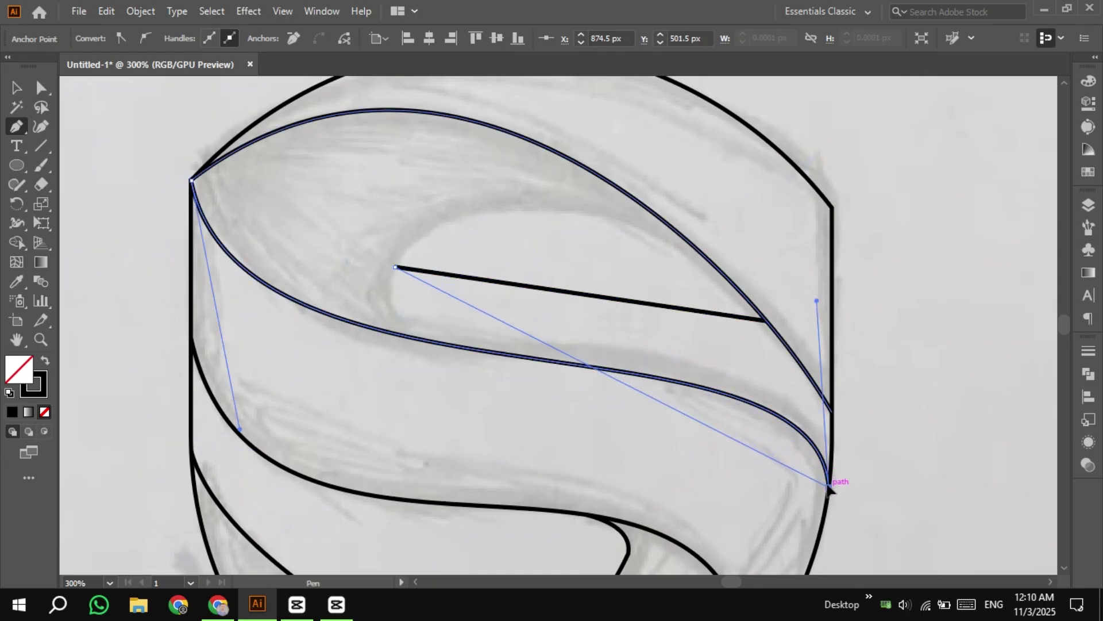
Step: Bend the inner loop's upper side into an arch along the sketch with the Anchor Point tool
left_click(21, 90)
left_click_drag(19, 128, 97, 183)
scroll(537, 255, "up", 1)
left_click_drag(537, 255, 541, 351)
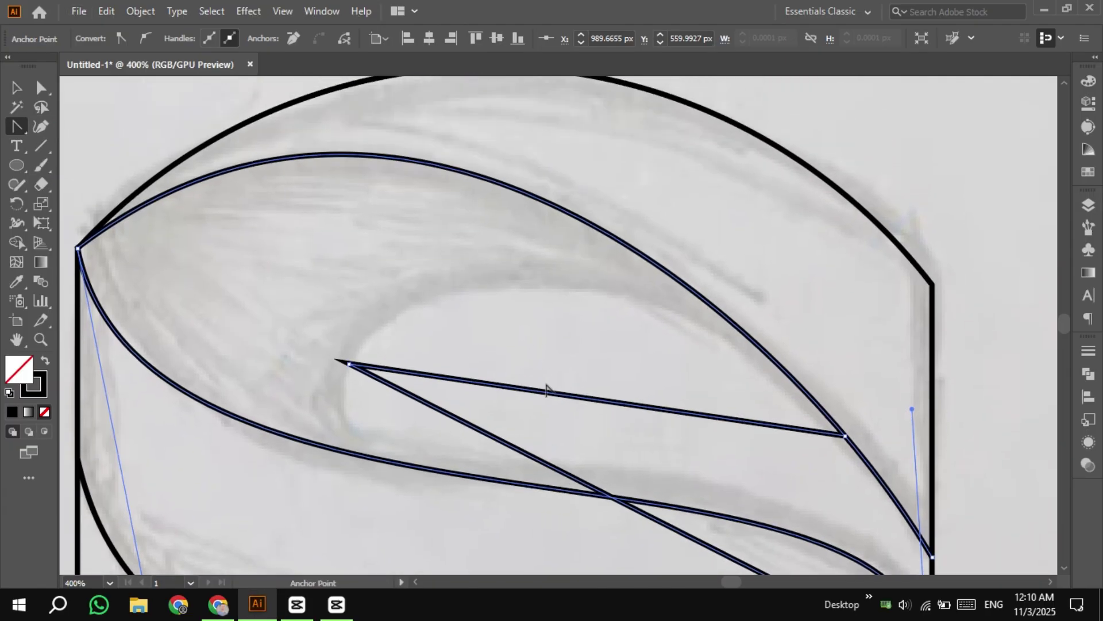
left_click_drag(554, 396, 561, 281)
scroll(475, 322, "down", 1)
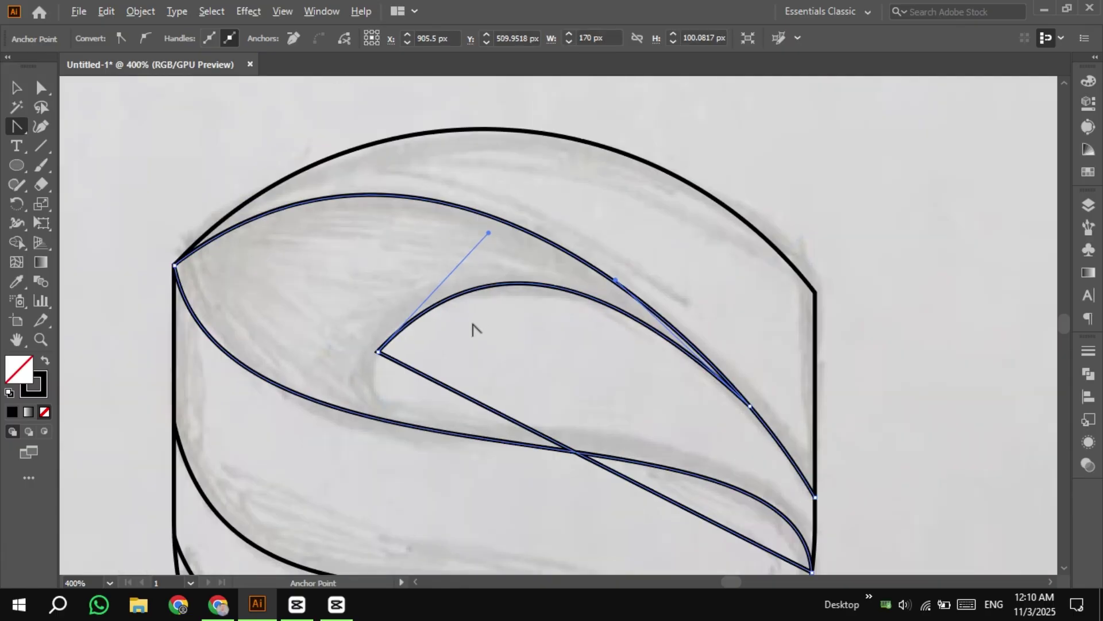
left_click_drag(476, 323, 479, 247)
Step: Bend the inner loop's lower side along the upper S curve and adjust its handles to match that curve
left_click_drag(475, 325, 418, 356)
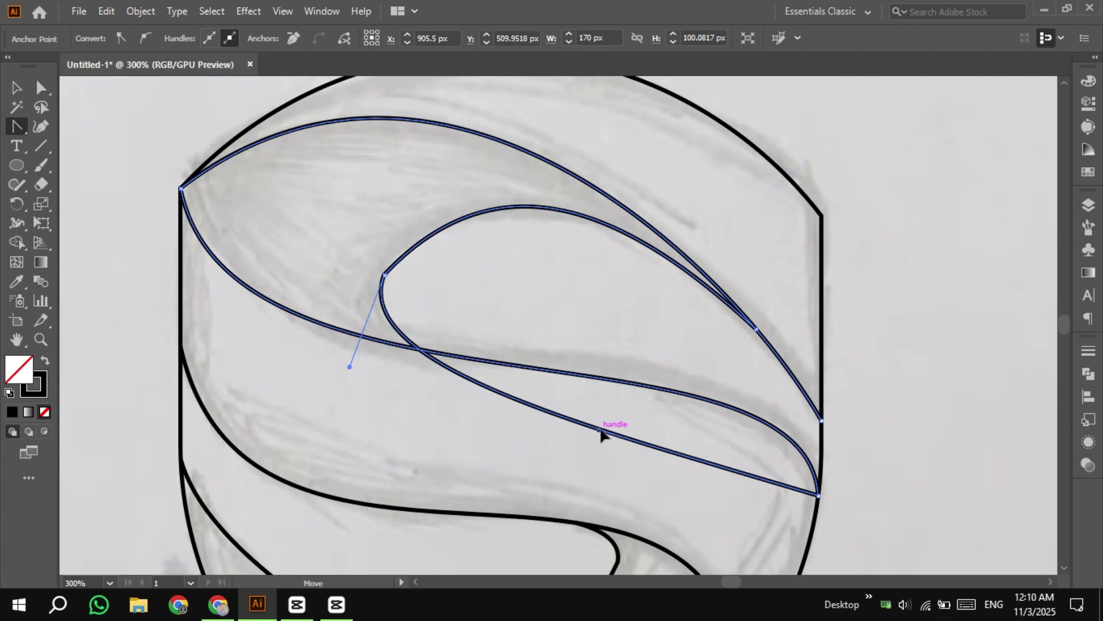
left_click_drag(601, 435, 803, 340)
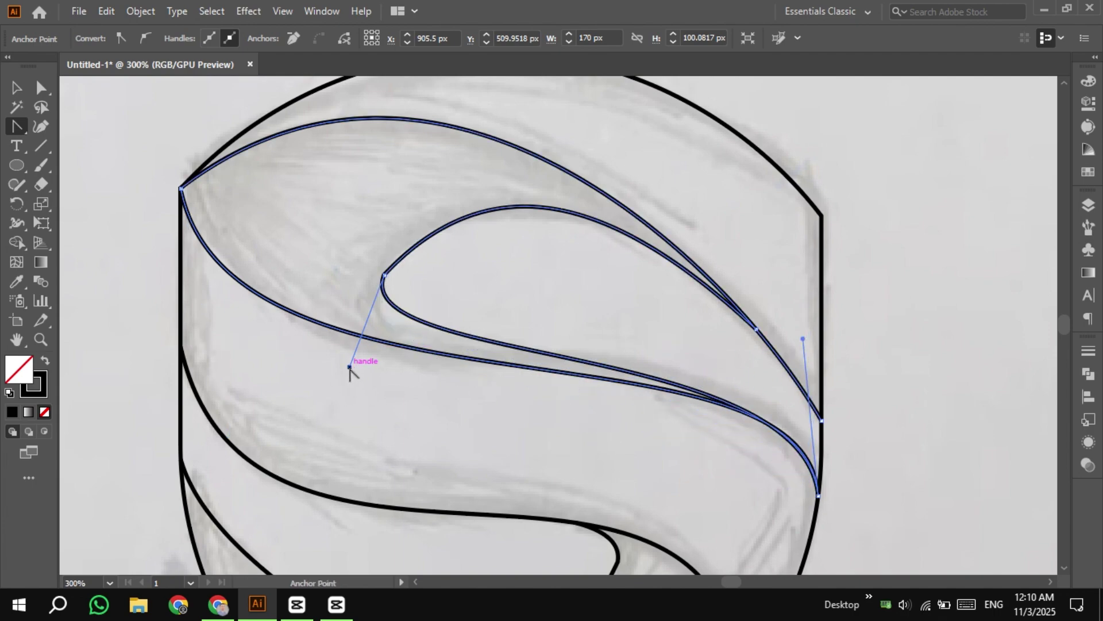
left_click_drag(349, 368, 304, 425)
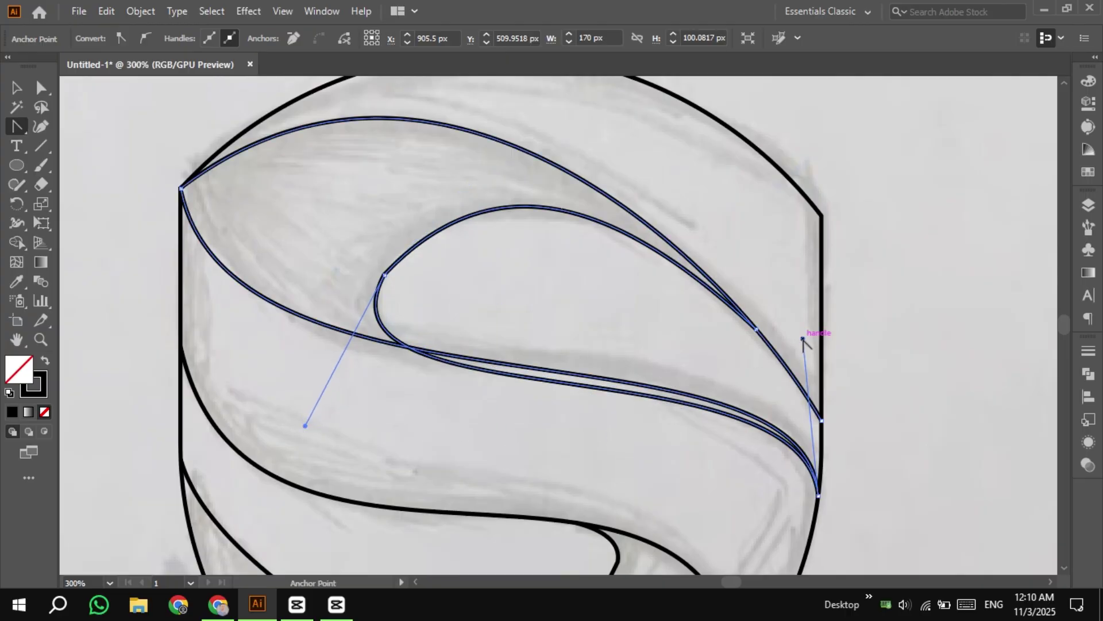
left_click_drag(803, 339, 810, 316)
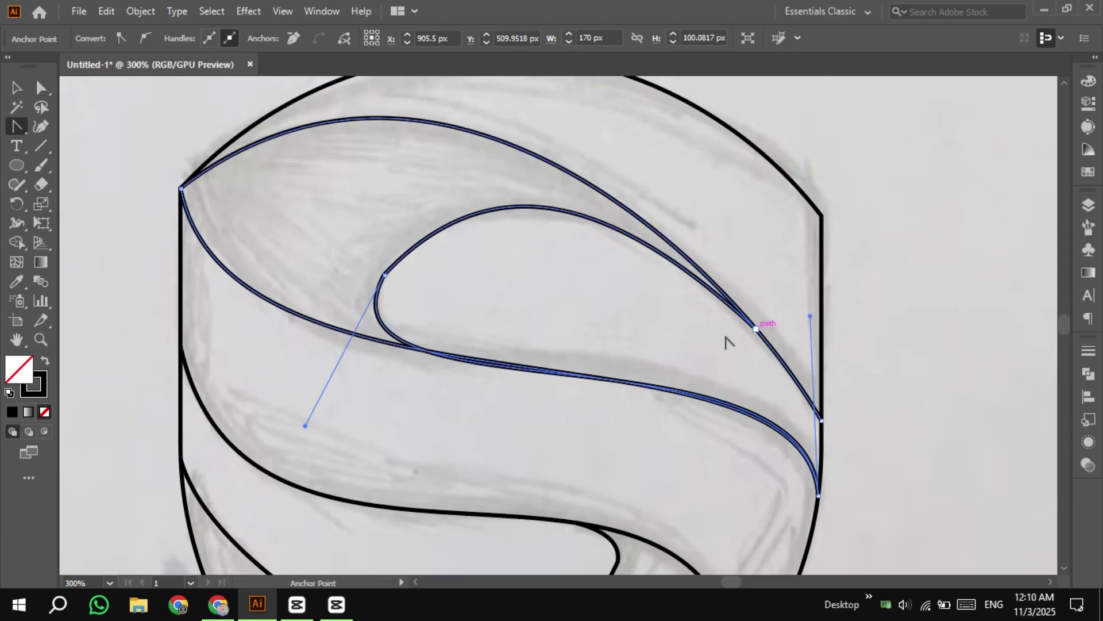
Step: Round the corner at the inner loop's tip with its live corner widget, and deselect the path
left_click(16, 92)
left_click_drag(41, 86, 81, 92)
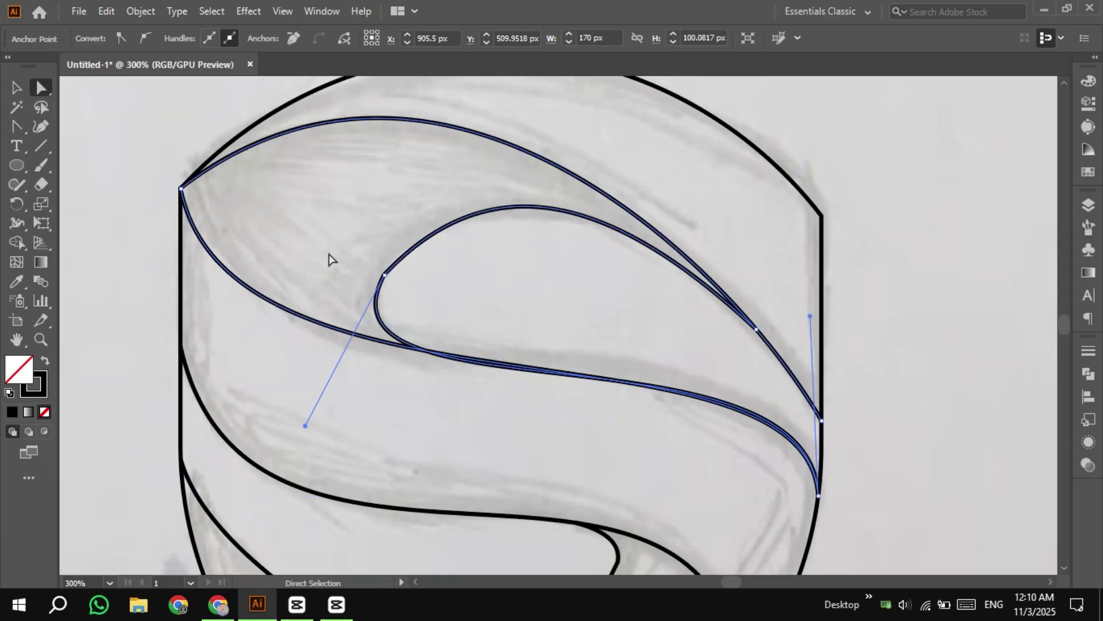
scroll(384, 276, "up", 3)
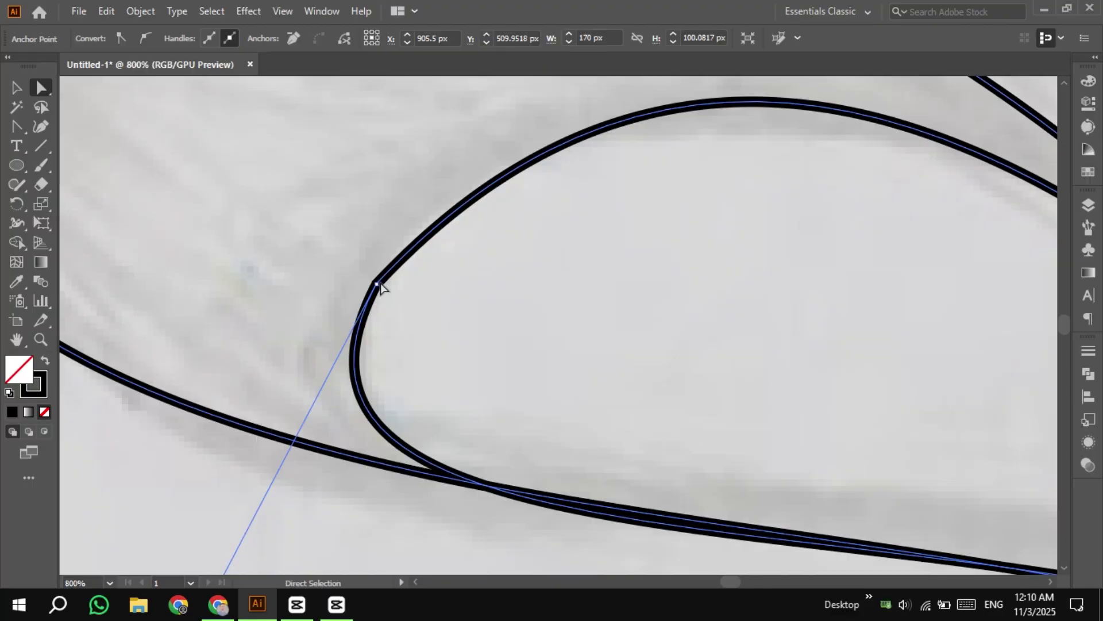
left_click(379, 285)
scroll(393, 300, "down", 2)
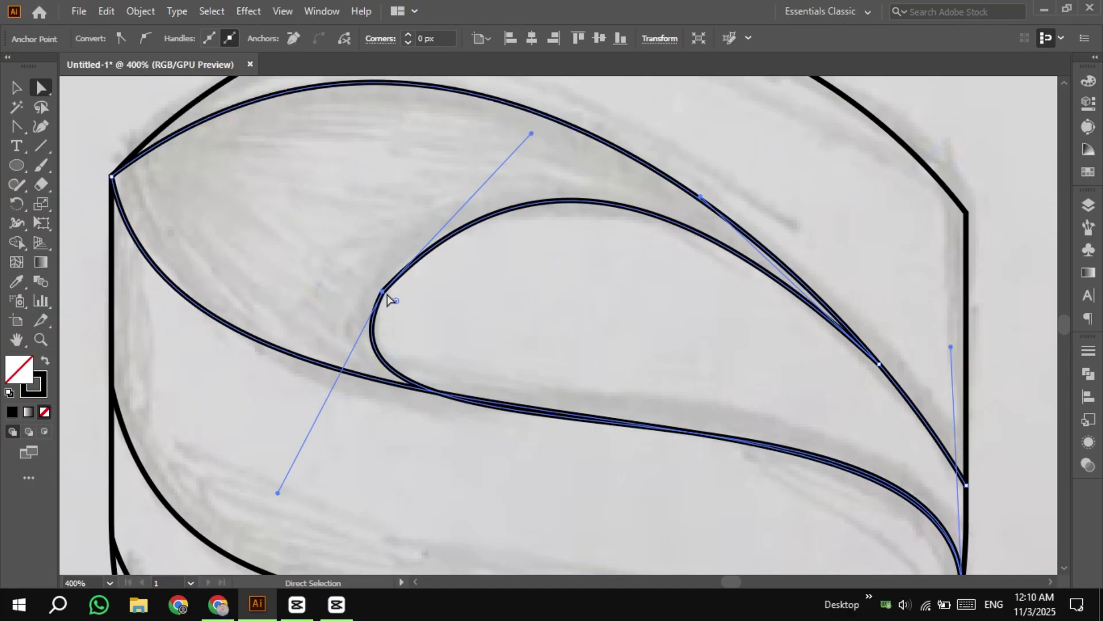
left_click_drag(397, 301, 595, 431)
left_click(18, 90)
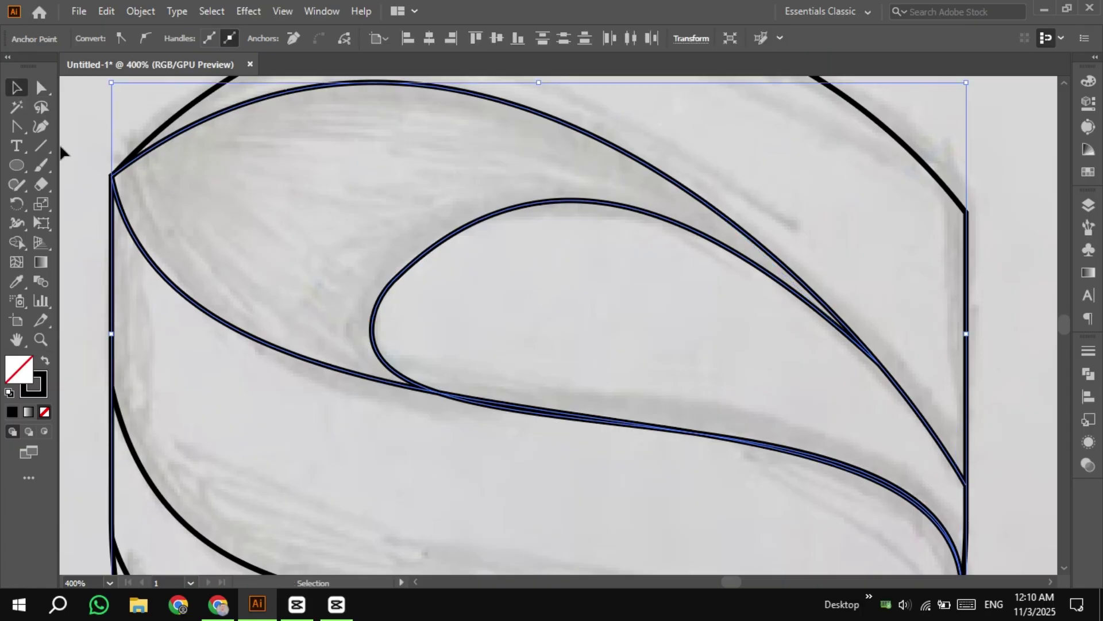
scroll(73, 143, "down", 2)
left_click_drag(74, 143, 224, 151)
left_click(186, 129)
Step: Select all traced paths and use Shape Builder with a black fill to create the top band, inner wedge, S band and lower V shape
scroll(172, 124, "down", 1)
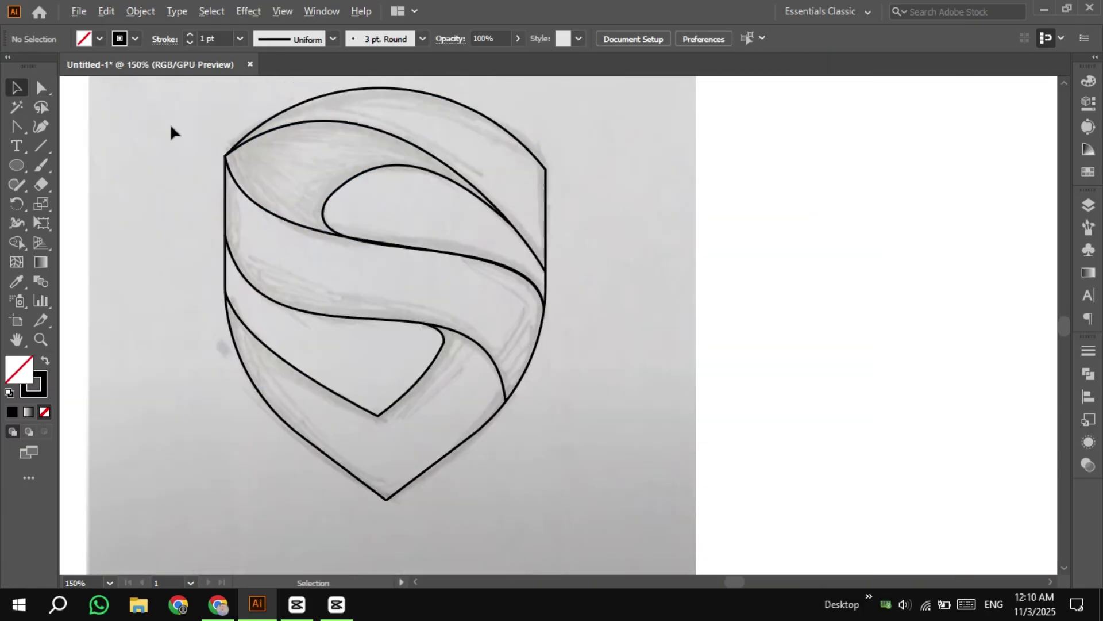
left_click_drag(170, 123, 157, 121)
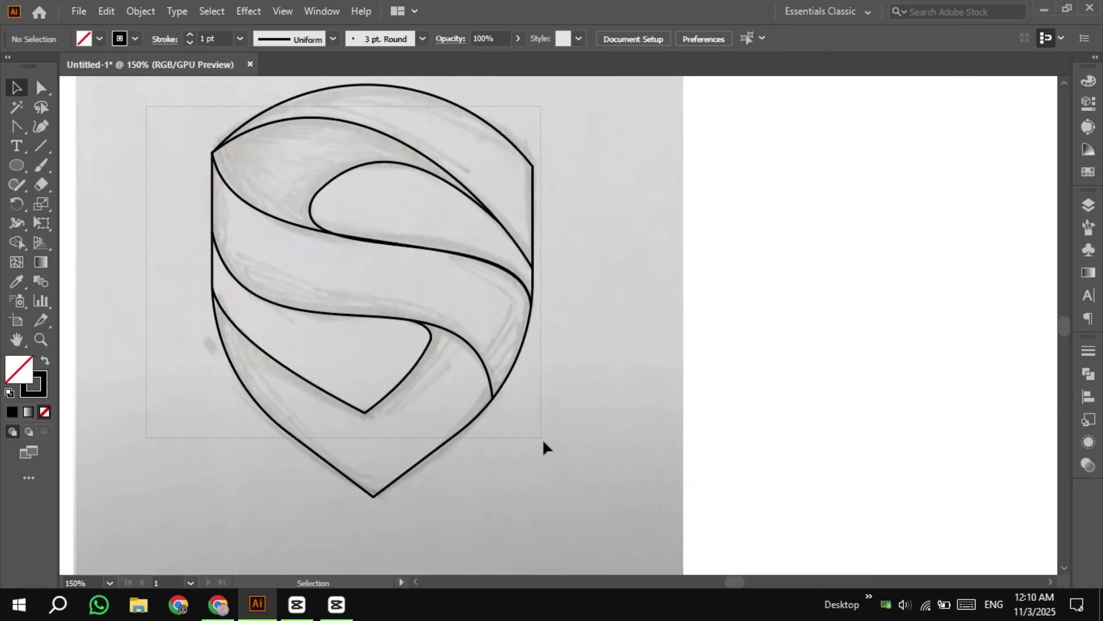
left_click_drag(543, 441, 559, 463)
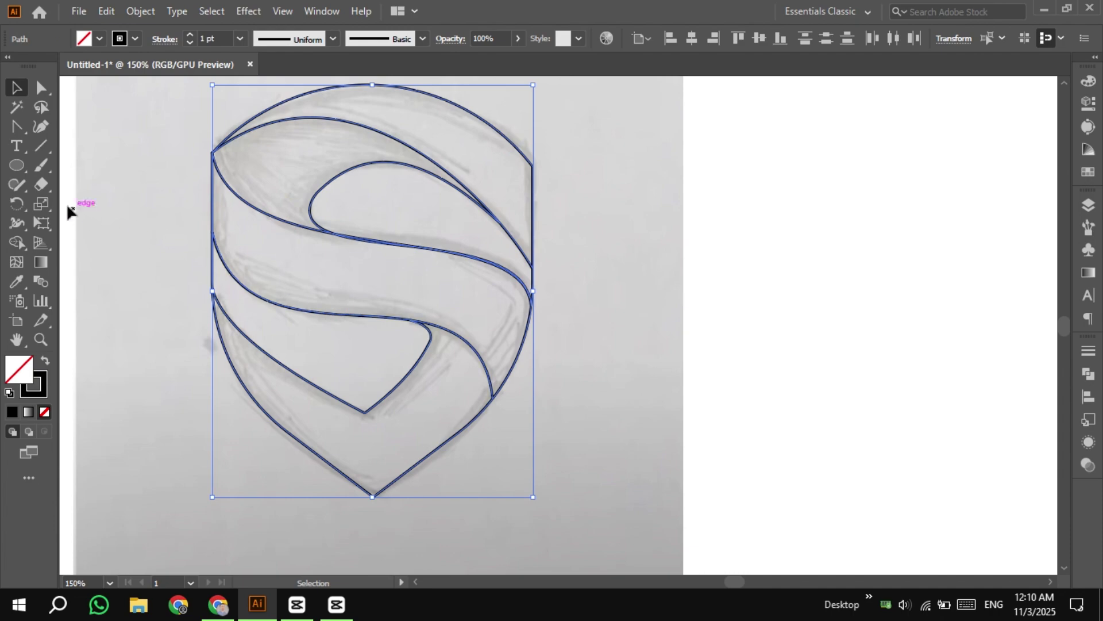
left_click(16, 244)
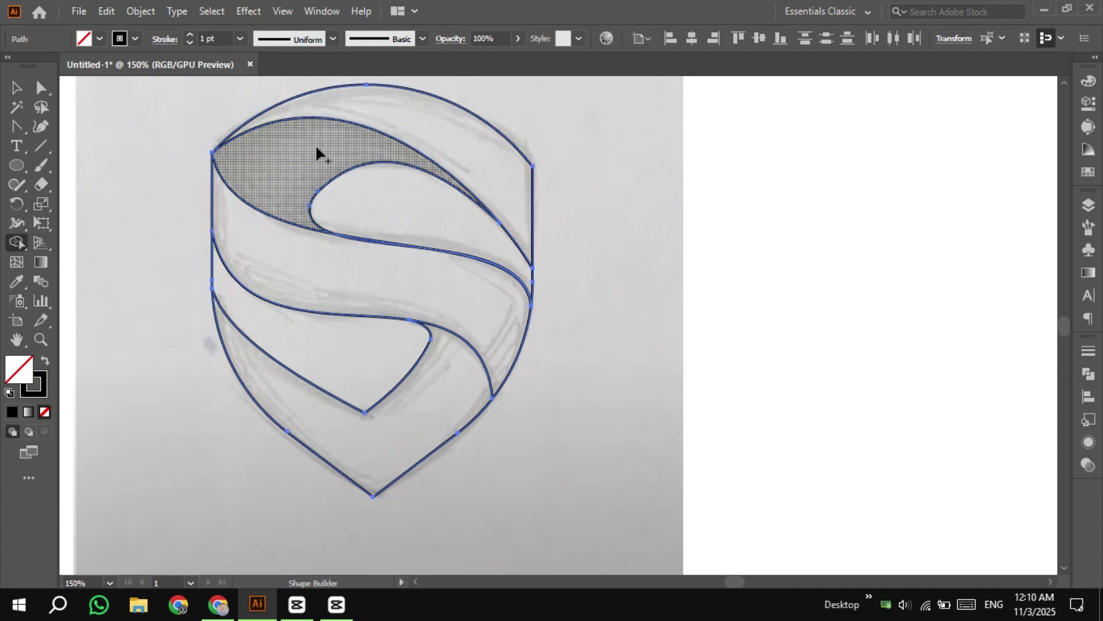
left_click(399, 126)
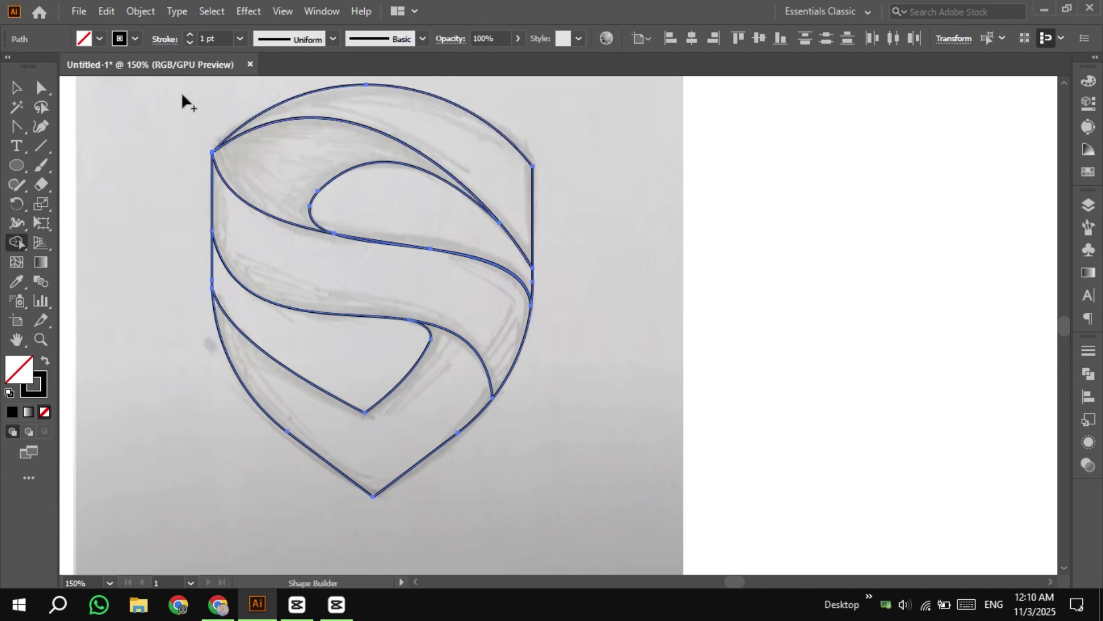
left_click(99, 39)
left_click(47, 67)
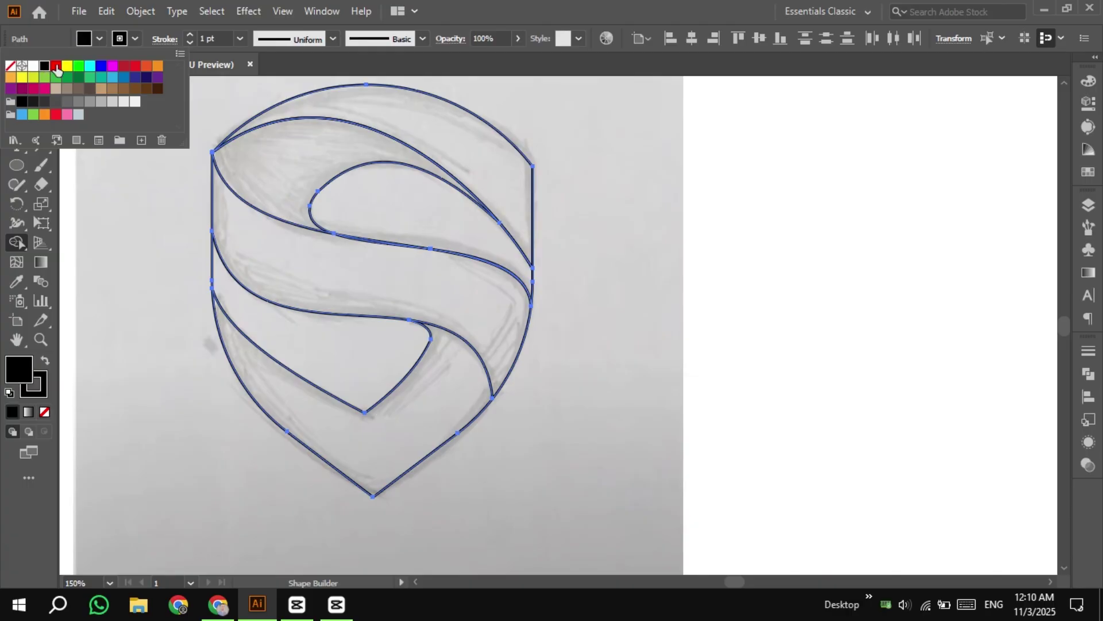
left_click(396, 112)
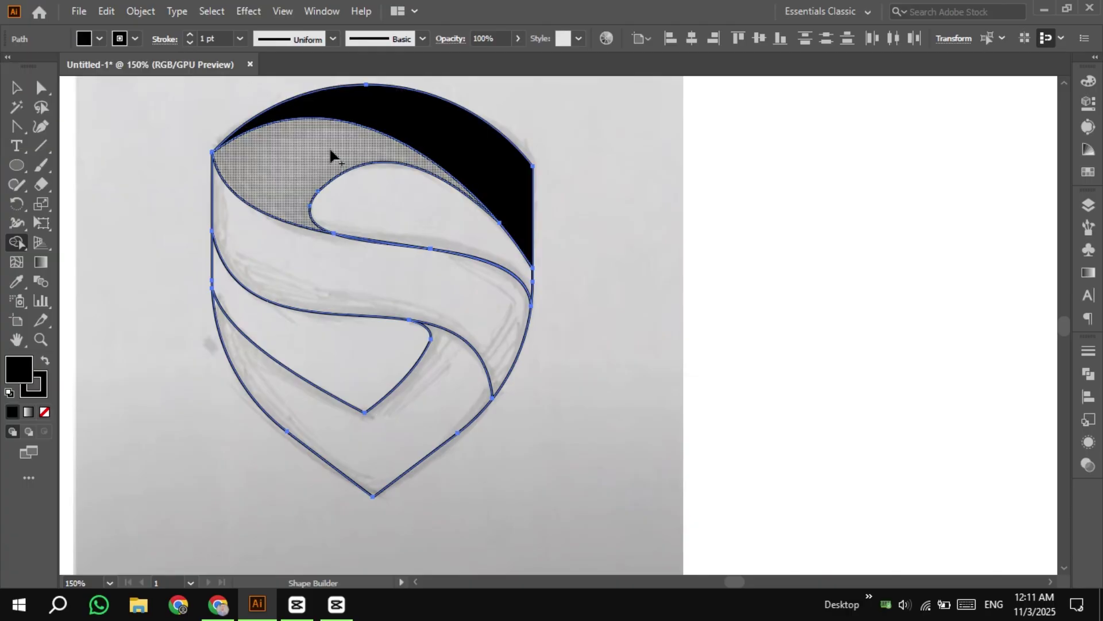
left_click(319, 183)
left_click(308, 273)
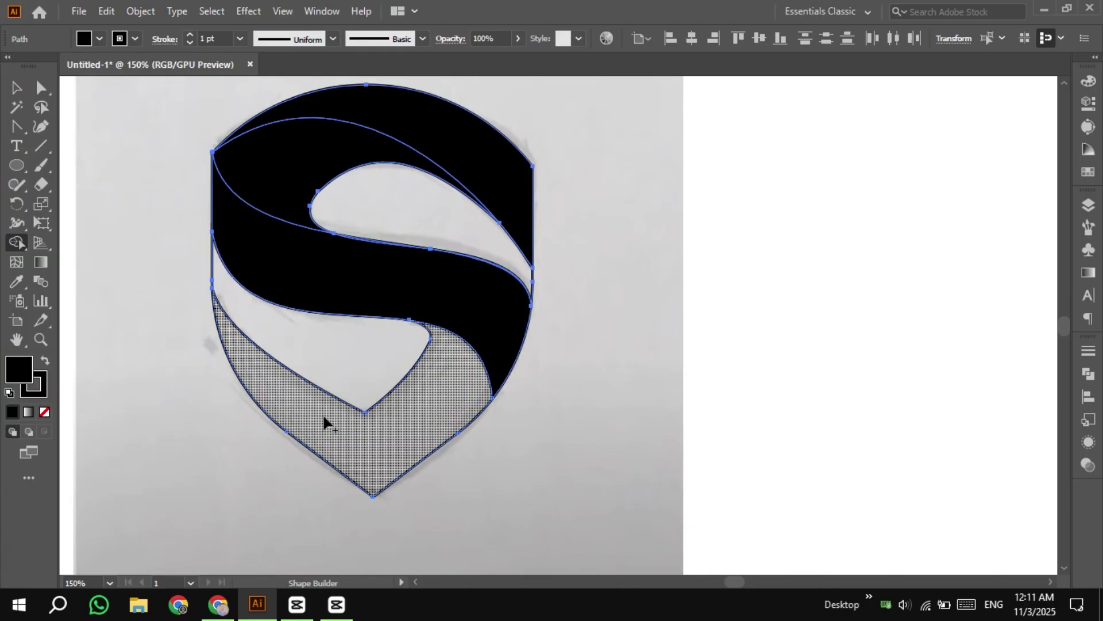
left_click(319, 411)
Step: Select the four black-filled shapes of the shield and cut them to the clipboard
left_click(16, 88)
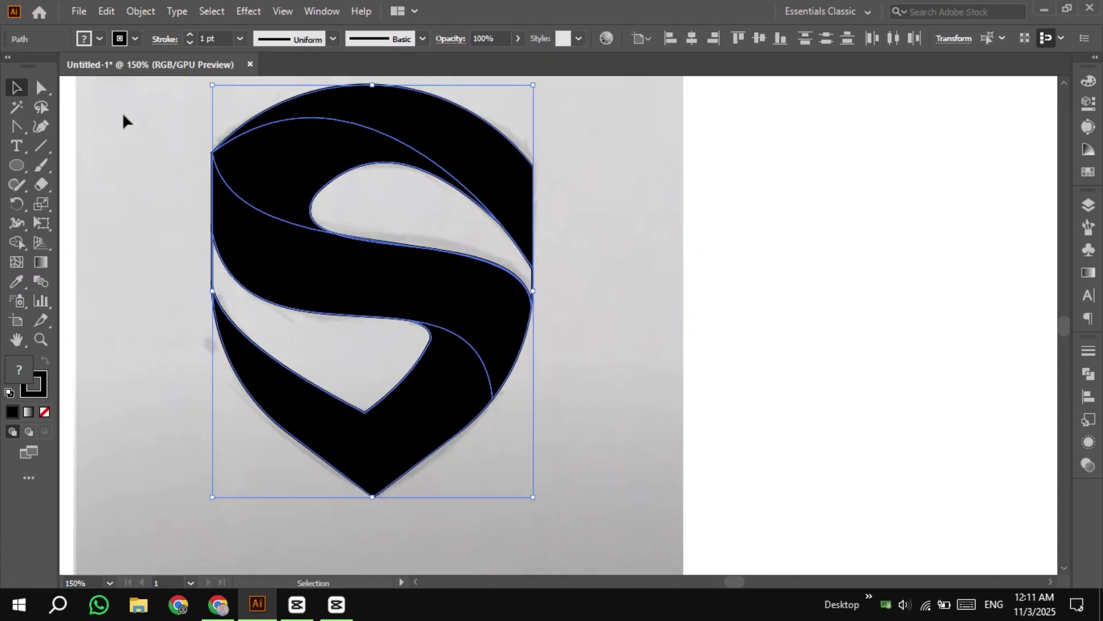
left_click(586, 175)
left_click(459, 154)
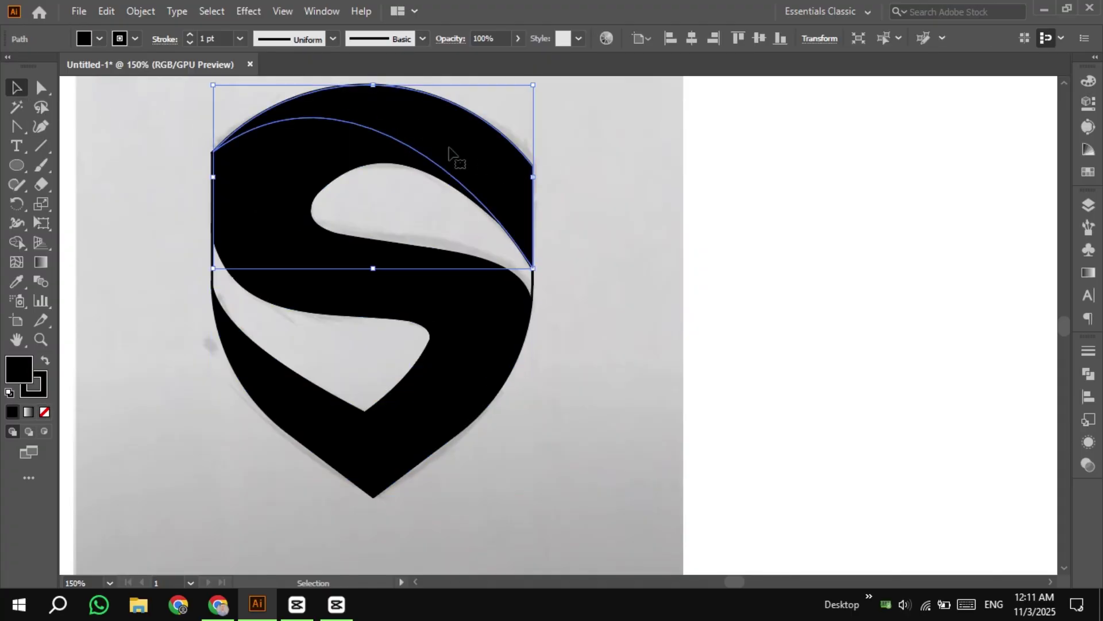
left_click(294, 259, "shift")
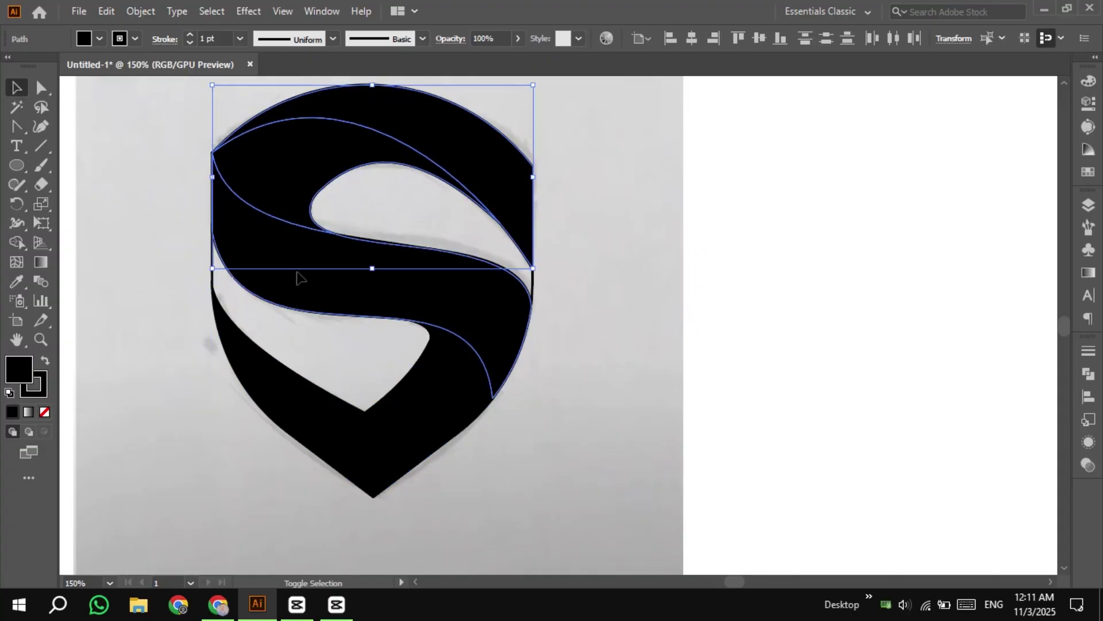
left_click(297, 277, "shift")
left_click(339, 431, "shift")
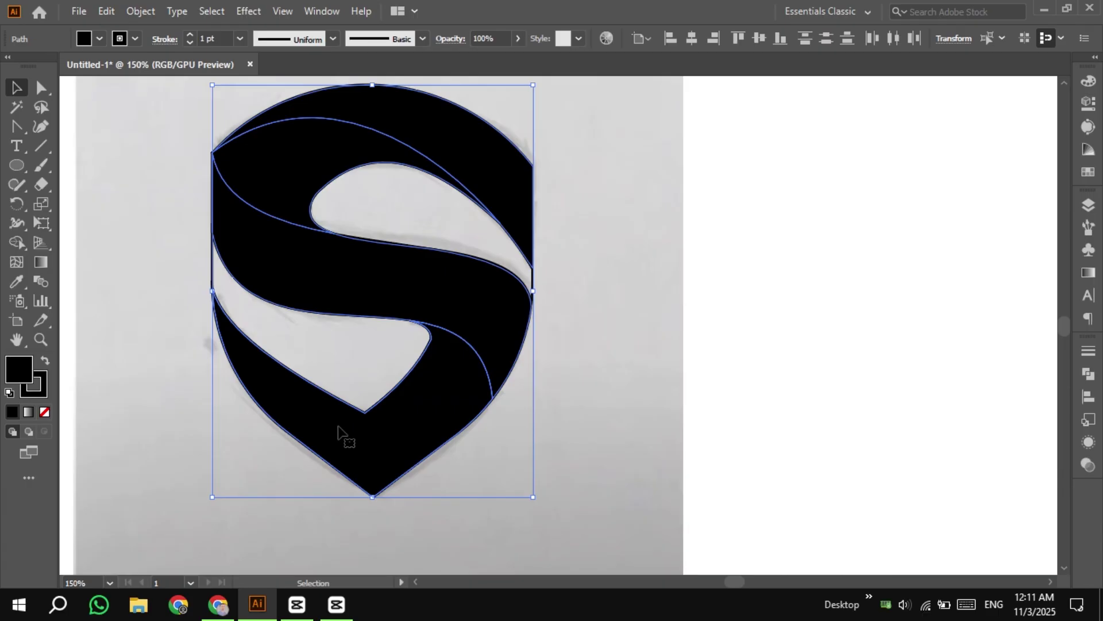
left_click(104, 11)
left_click(126, 71)
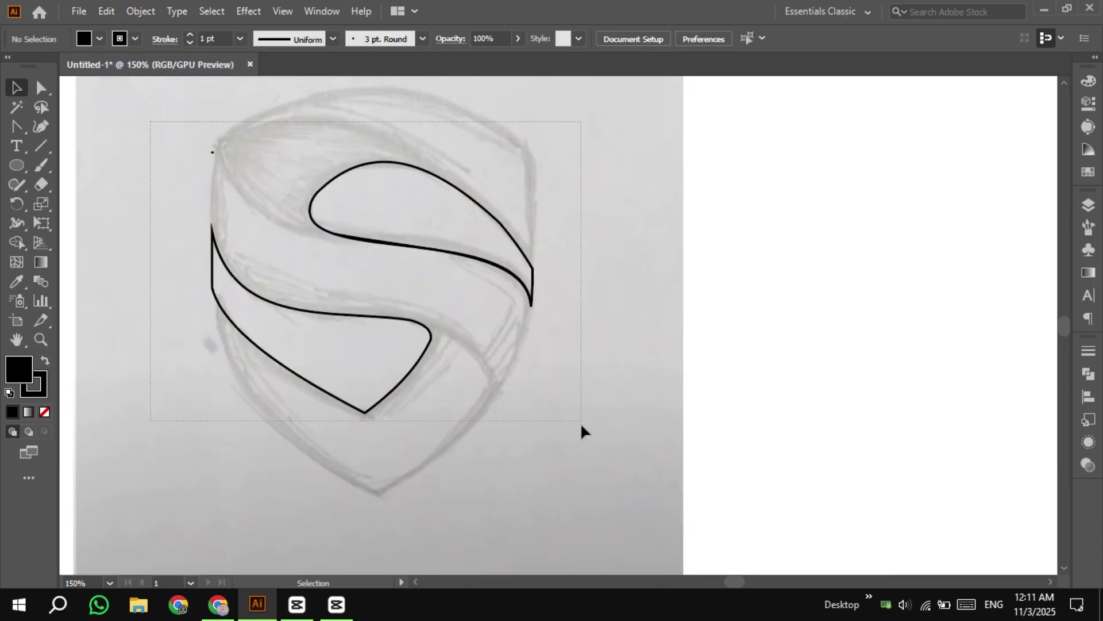
Step: Delete the leftover outlines over the sketch and paste the cut shapes in front
left_click_drag(578, 456, 569, 451)
key("Delete")
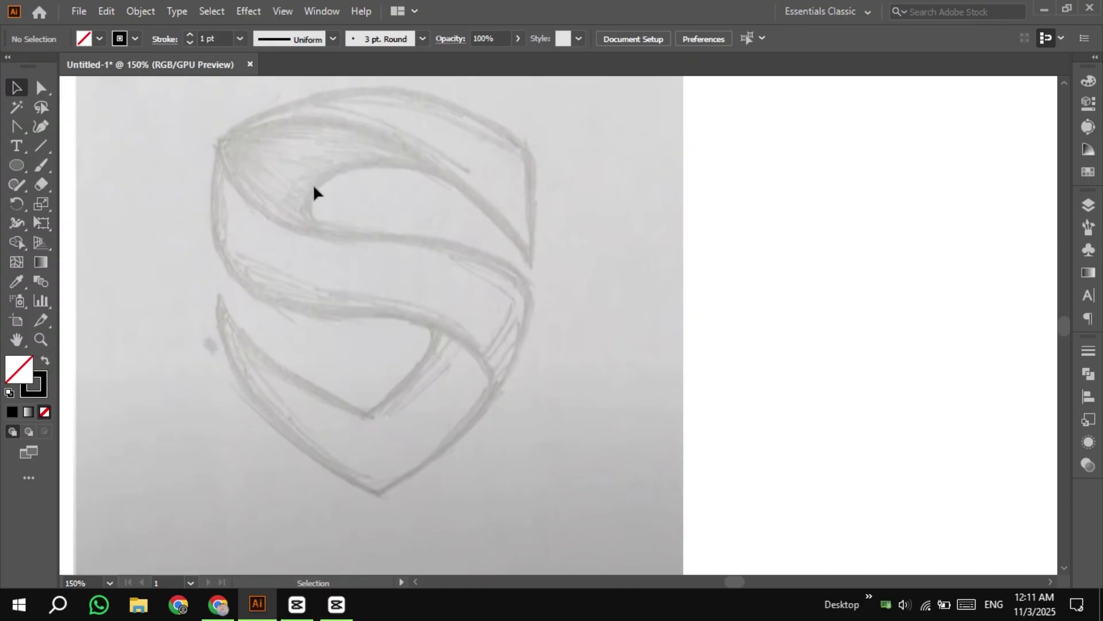
left_click(105, 15)
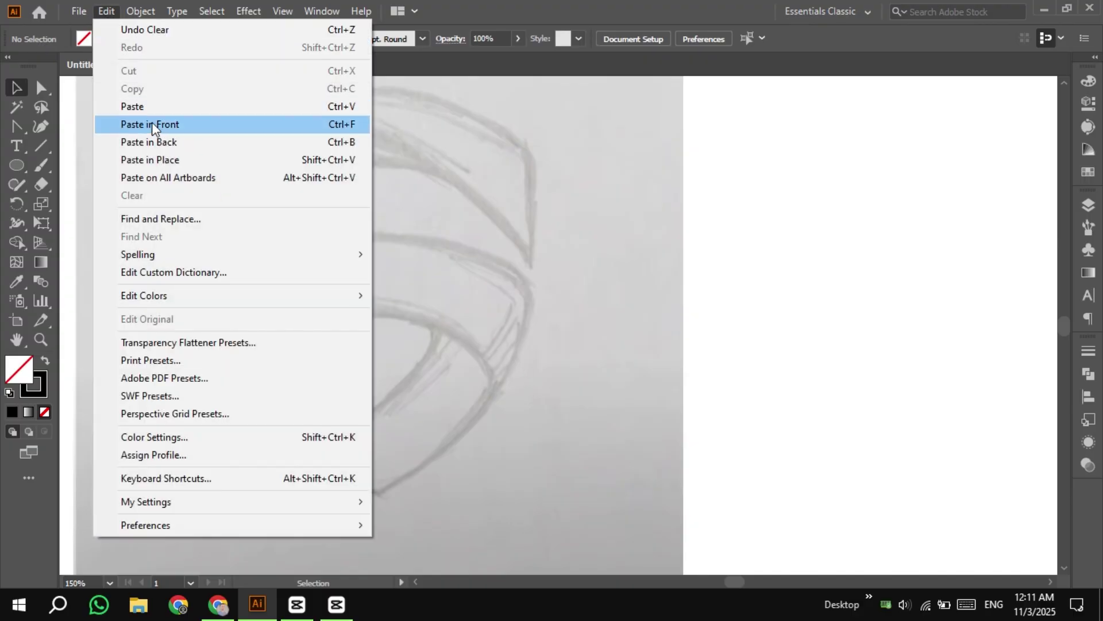
left_click(152, 122)
Step: Set the fill of all four pasted shapes to none, keeping the black stroke, and deselect them
left_click(152, 137)
left_click_drag(154, 137, 580, 467)
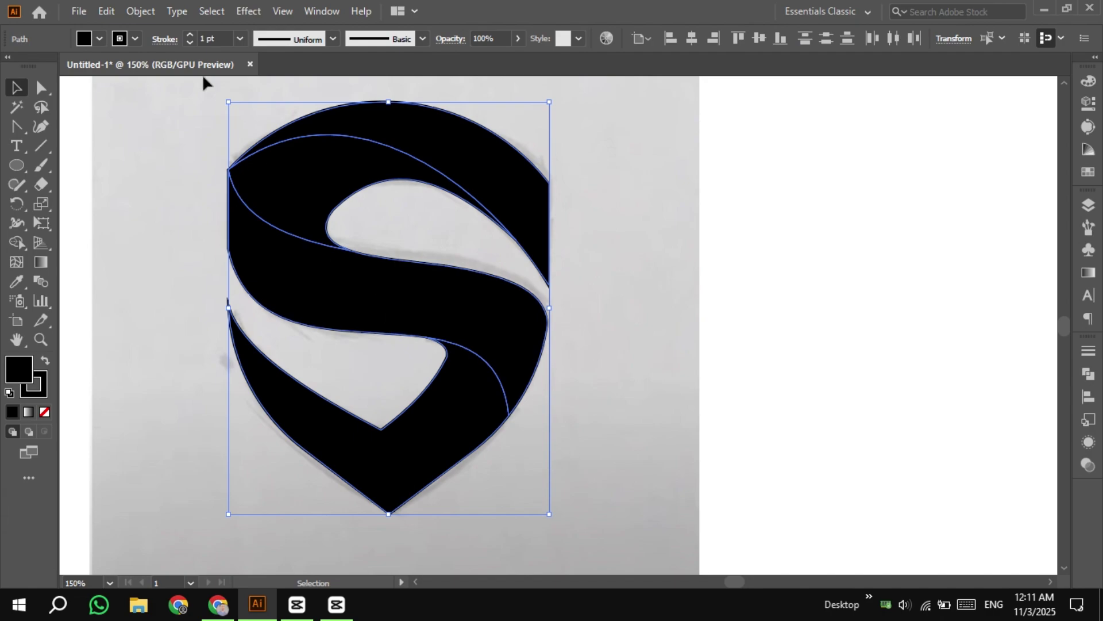
left_click(100, 38)
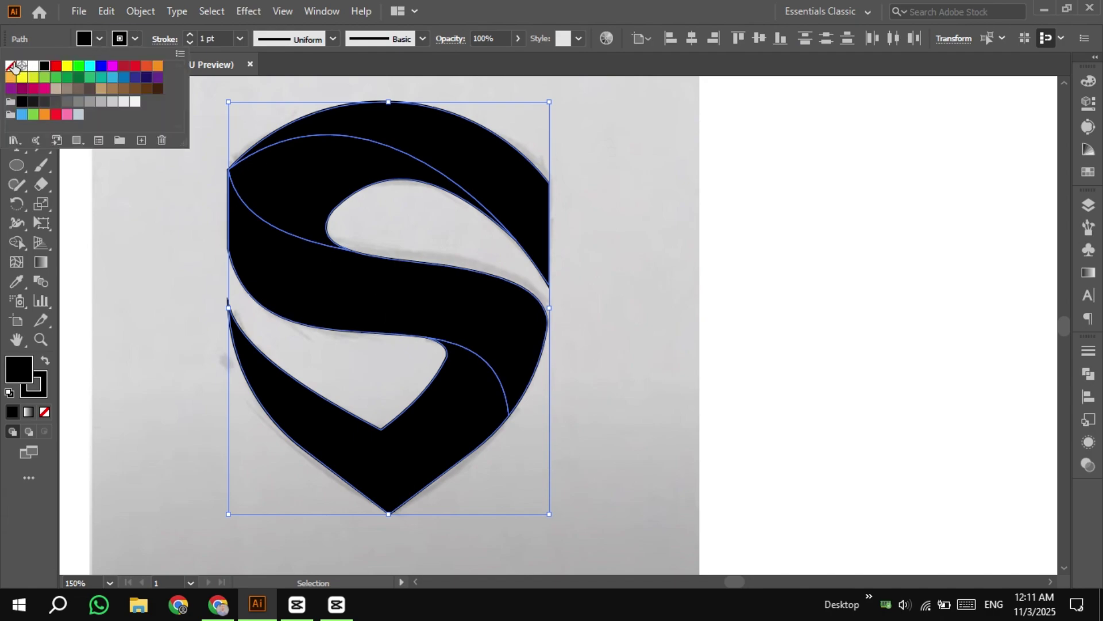
left_click(14, 67)
left_click(118, 208)
left_click(119, 204)
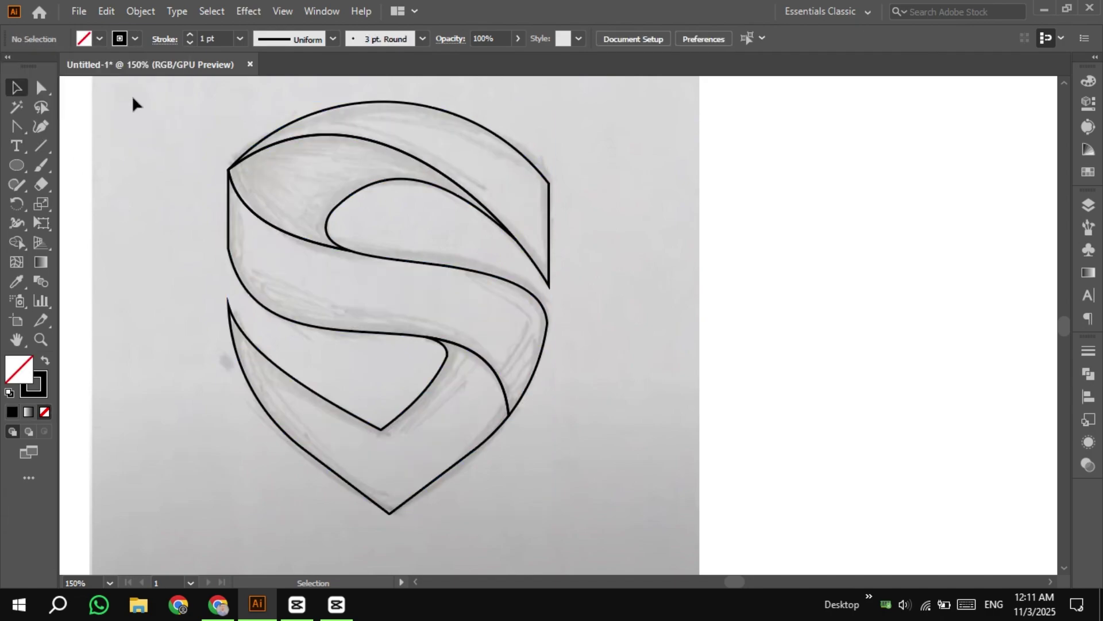
Step: Open the Gradient settings as a floating window beside the shield and enlarge it
left_click_drag(163, 136, 103, 144)
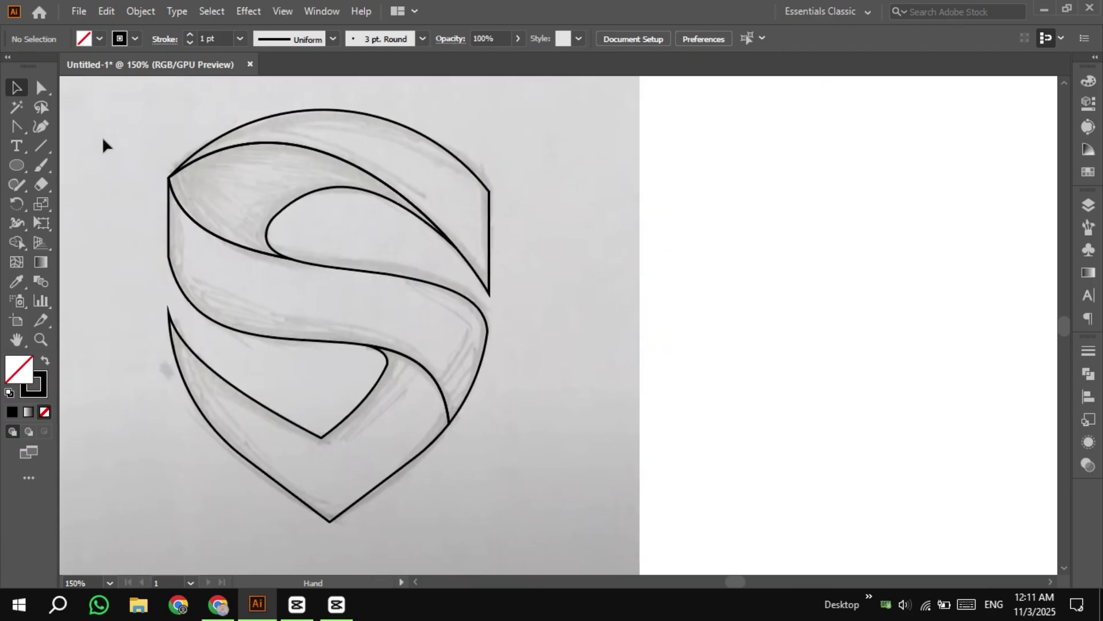
left_click(1085, 275)
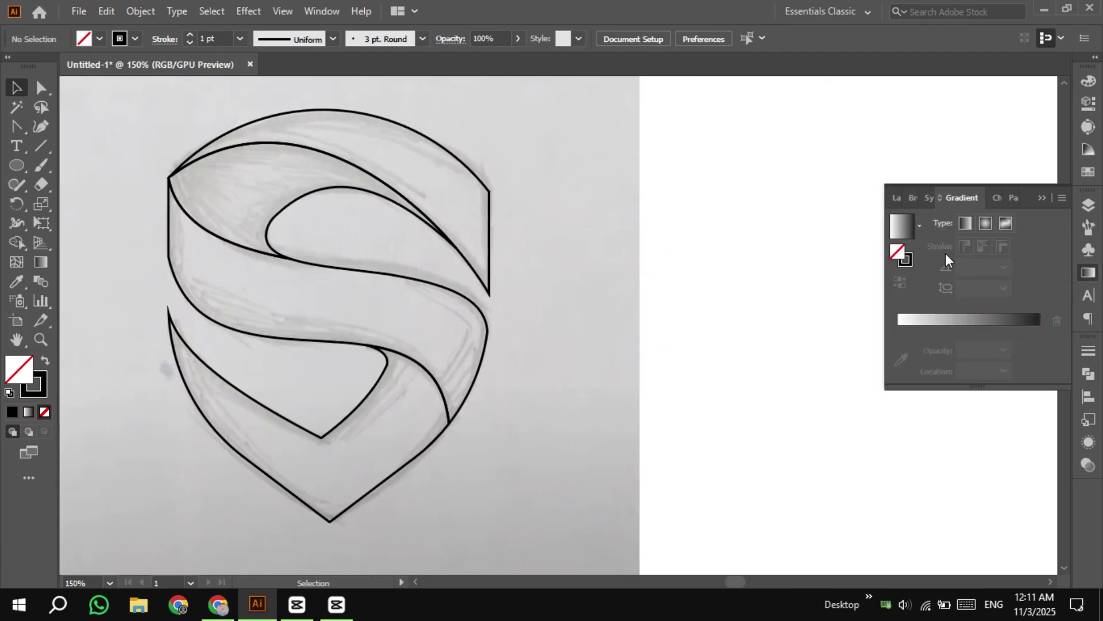
left_click_drag(952, 207, 659, 178)
left_click(1041, 198)
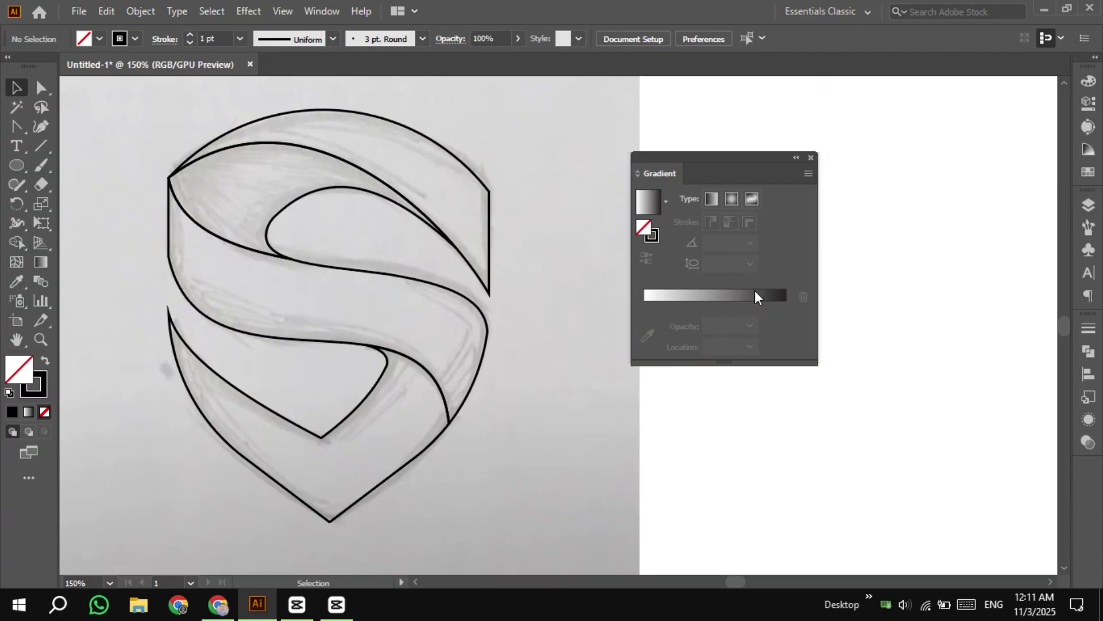
left_click_drag(813, 361, 902, 464)
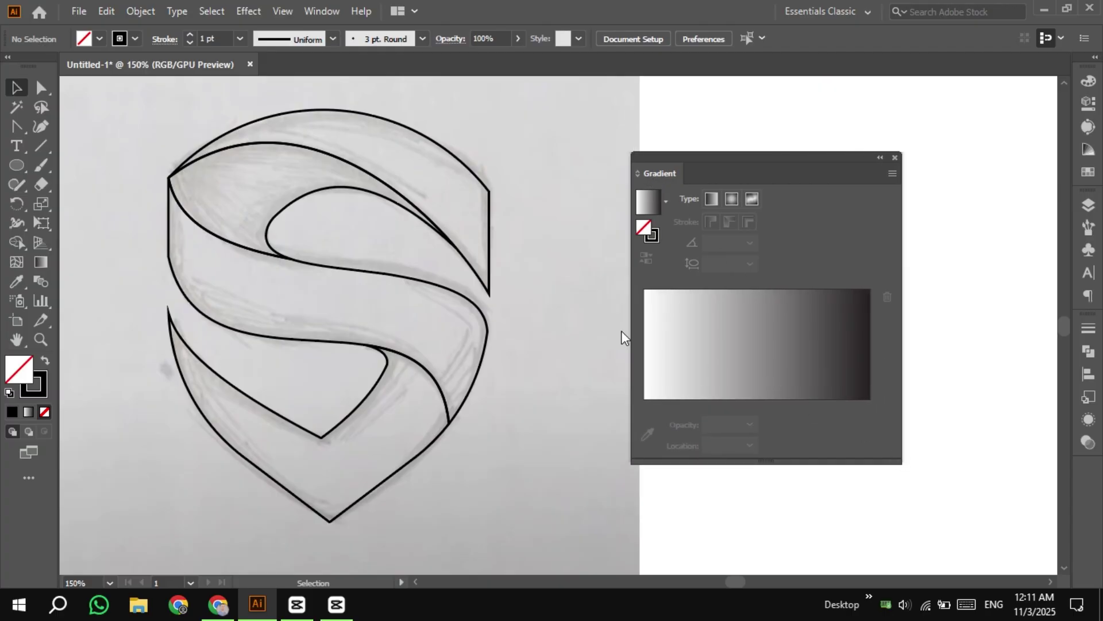
Step: Apply a white-to-black linear gradient to the shield's top band and add a second white stop at about 52%
left_click(483, 187)
left_click(699, 323)
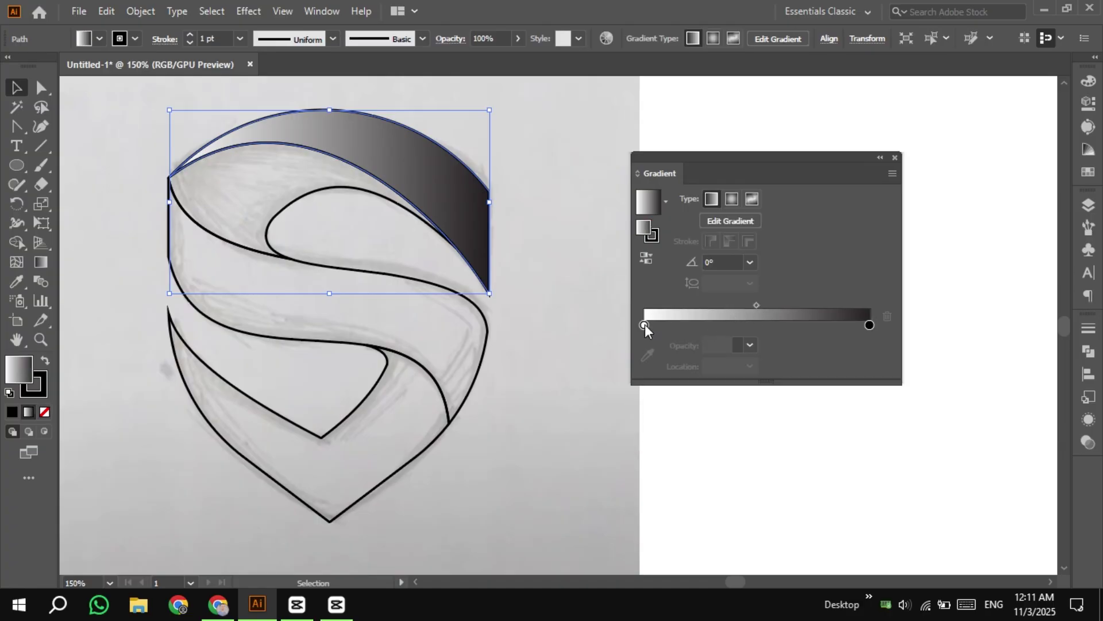
left_click_drag(645, 324, 762, 330)
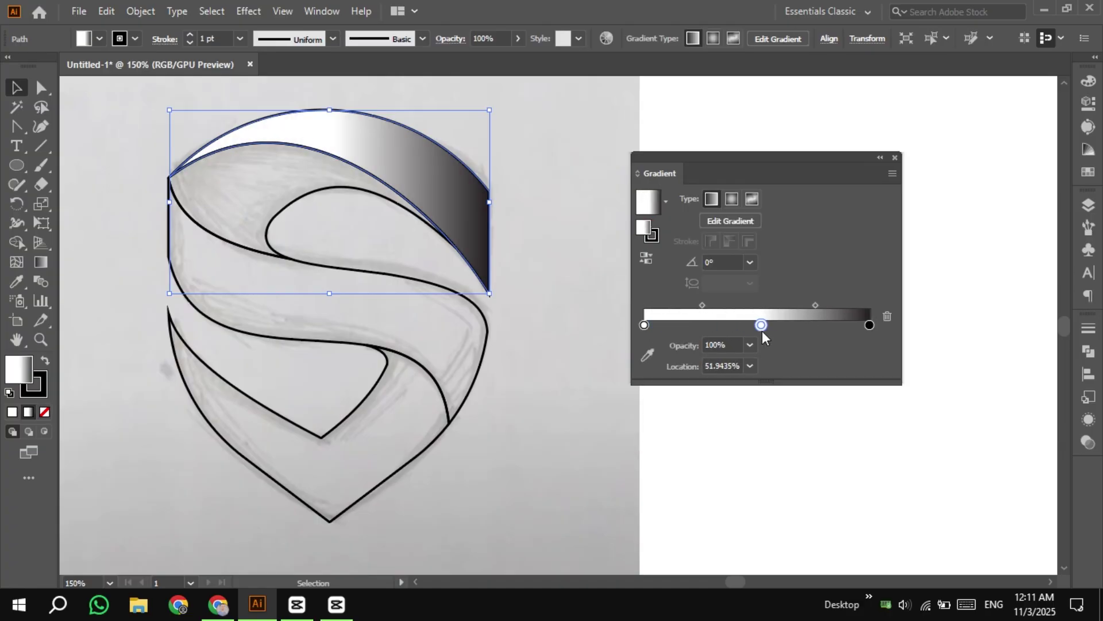
Step: Set the first stop of the top band's gradient to black and the middle stop to red
left_click(645, 324)
double_click(645, 325)
left_click(666, 409)
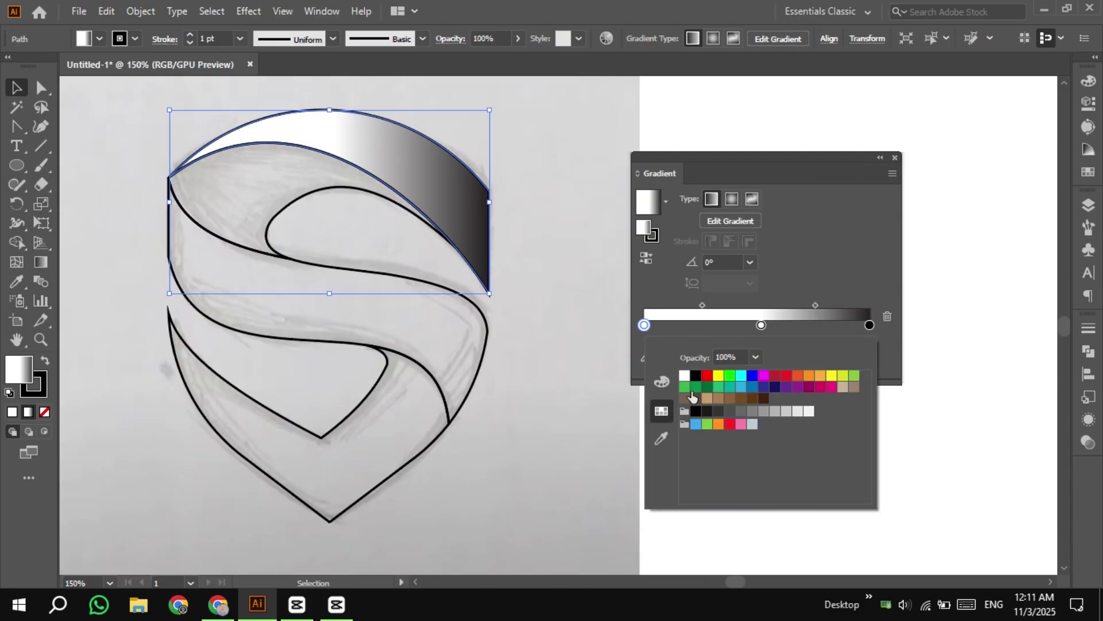
left_click(696, 376)
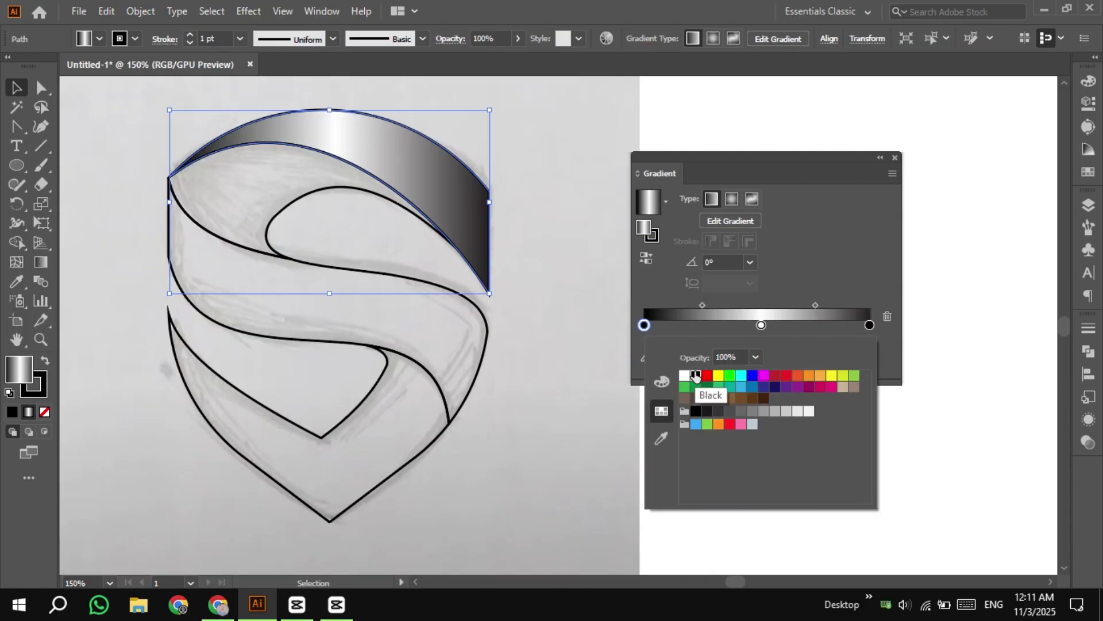
left_click(760, 325)
double_click(760, 325)
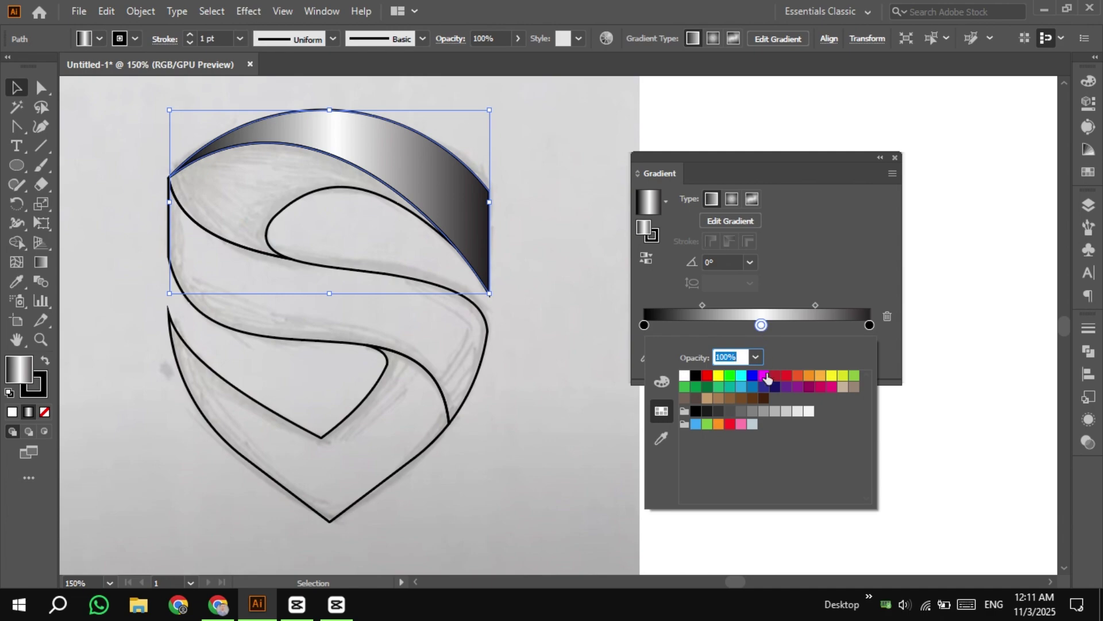
left_click(787, 376)
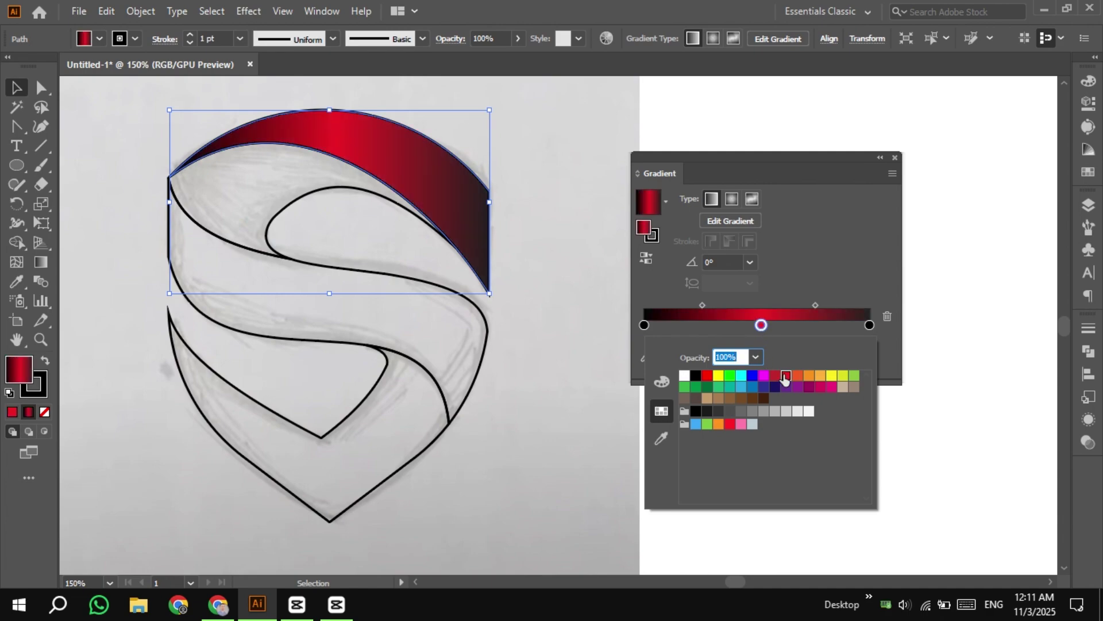
Step: Set the last stop of the top band's gradient to light orange and move the Gradient window farther from the shield
left_click(868, 326)
double_click(869, 326)
left_click(818, 375)
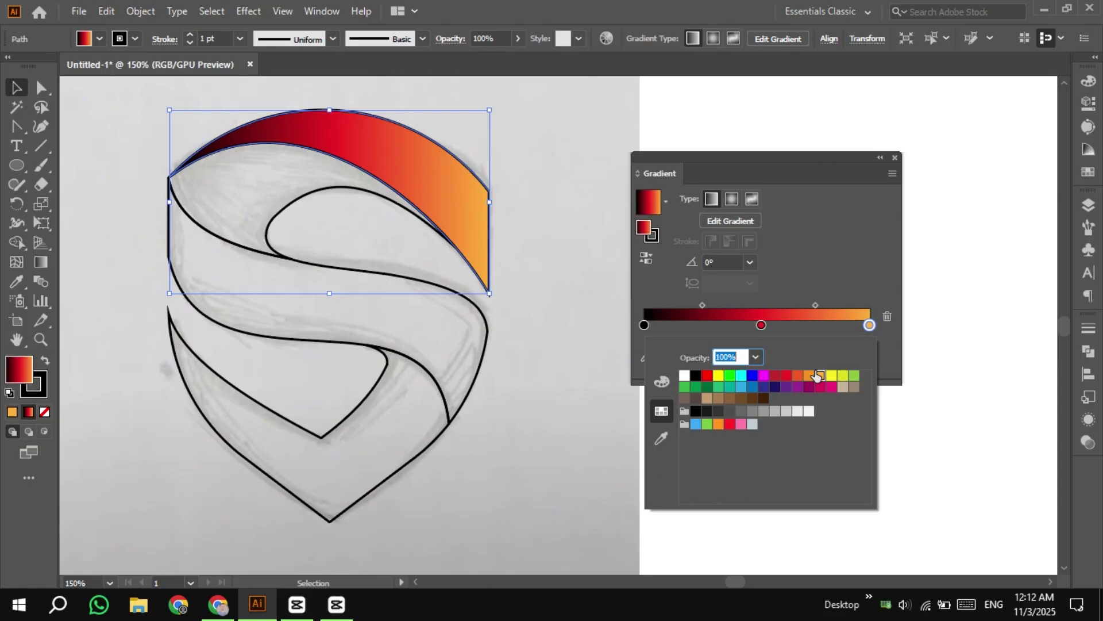
left_click(822, 270)
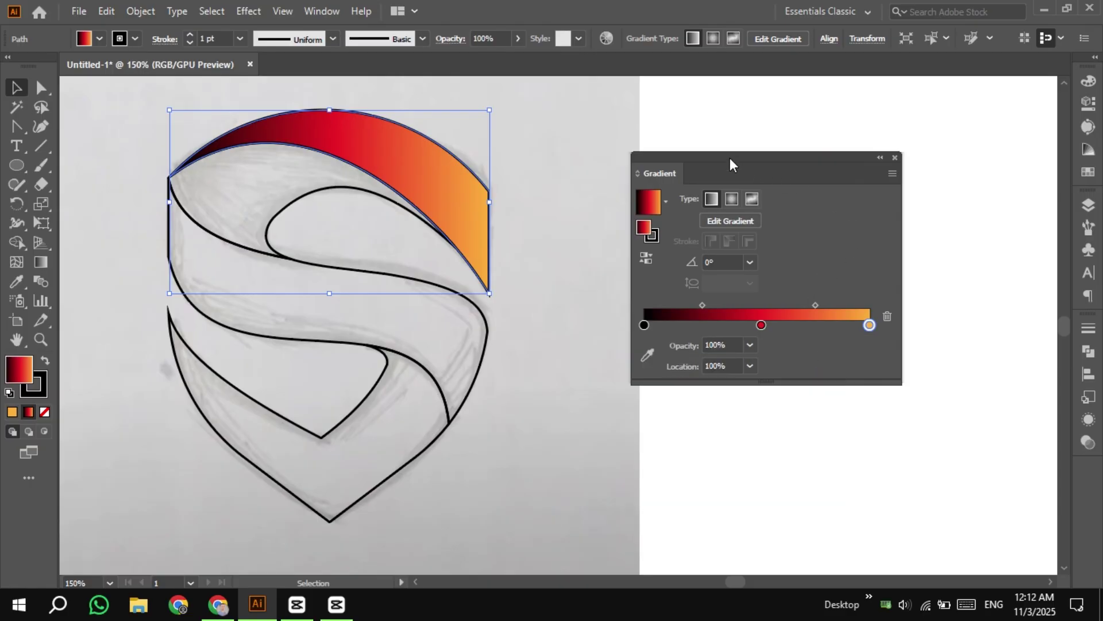
left_click_drag(730, 159, 800, 163)
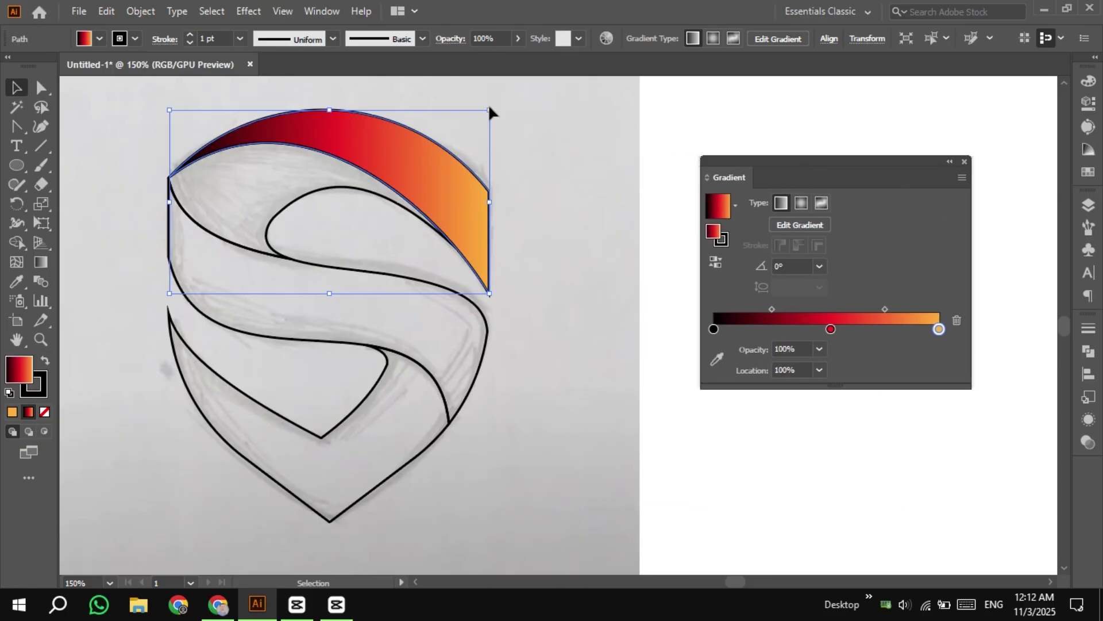
Step: Remove the stroke from all four shield shapes and deselect them
left_click_drag(510, 111, 356, 284)
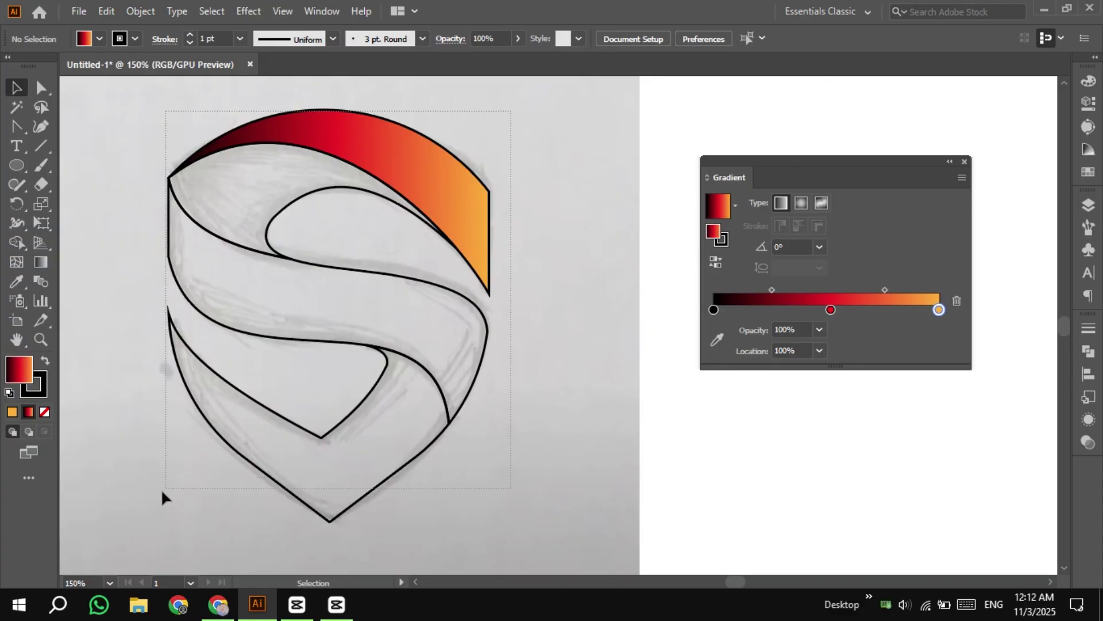
left_click_drag(162, 495, 162, 495)
left_click(134, 38)
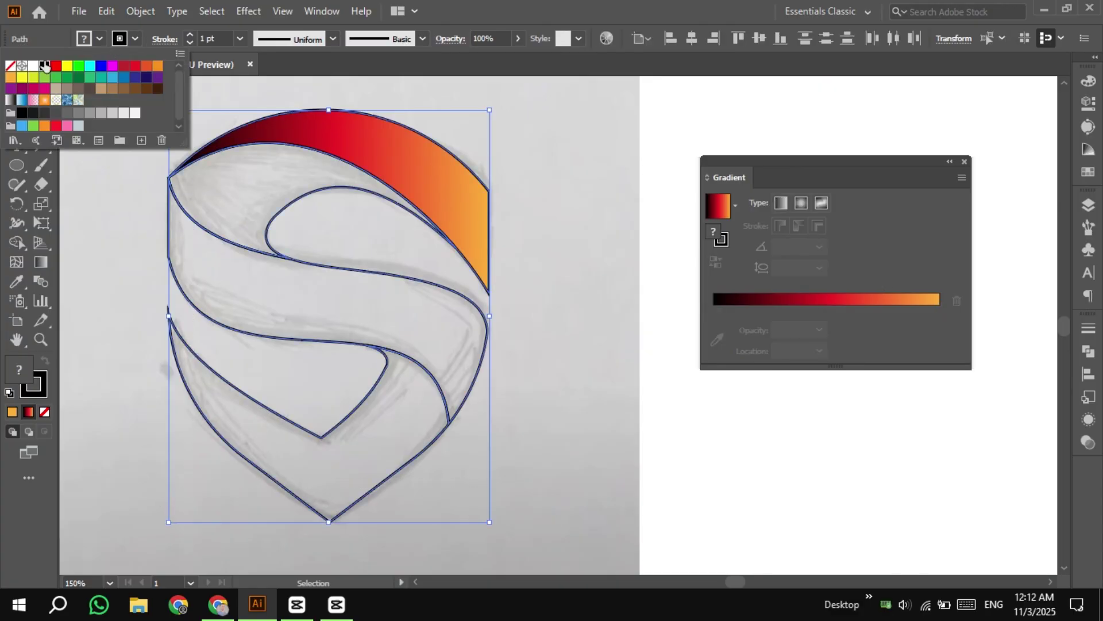
left_click(10, 67)
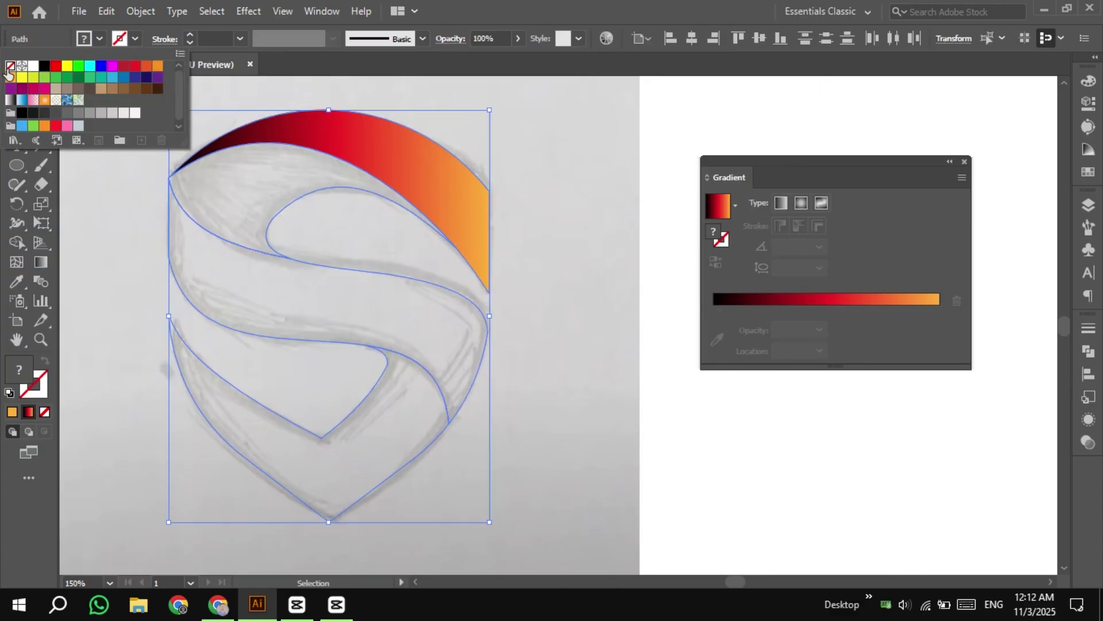
left_click(581, 259)
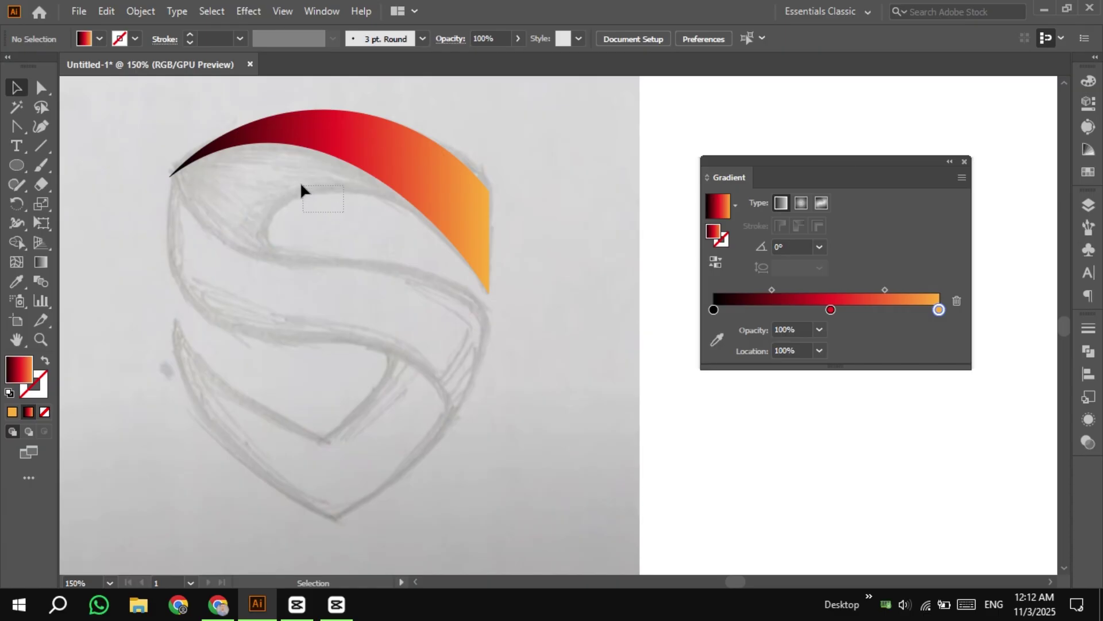
Step: Sample the top band's gradient with the Eyedropper onto the curved inner piece directly beneath it
left_click_drag(300, 181, 302, 182)
left_click(17, 281)
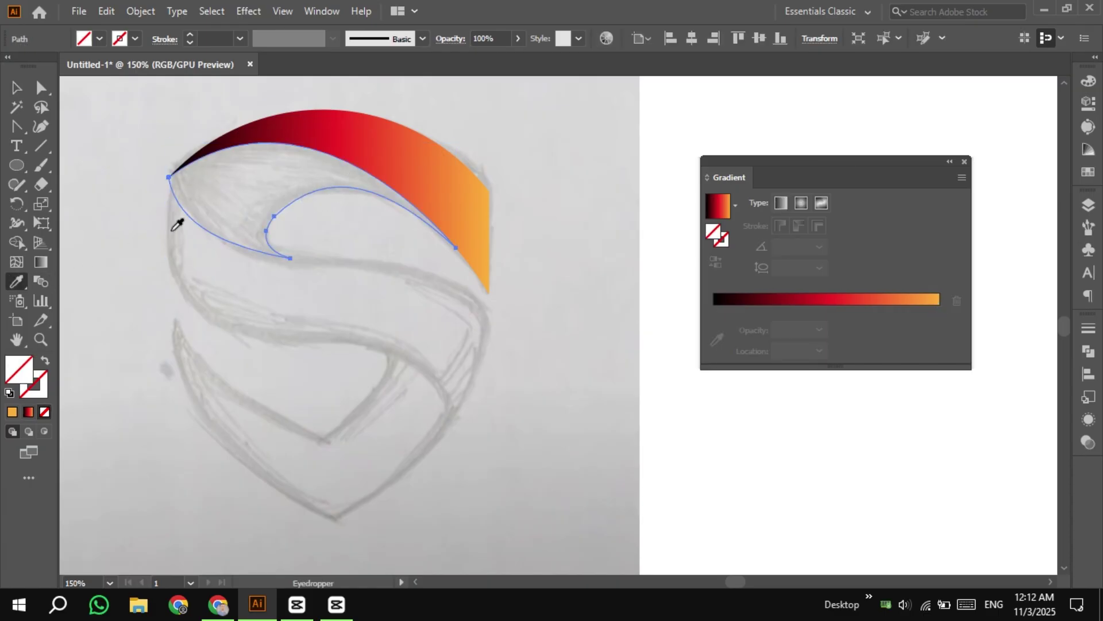
left_click(384, 144)
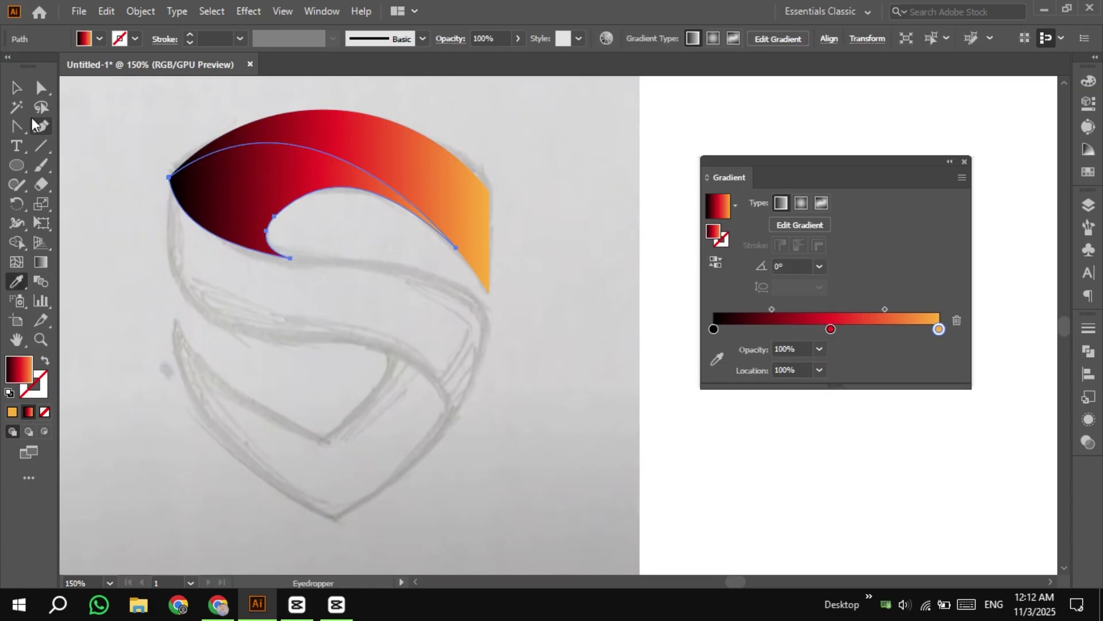
Step: Redraw the inner piece's gradient at about 166° so orange starts at its outer tip and black ends at its tail
left_click(40, 262)
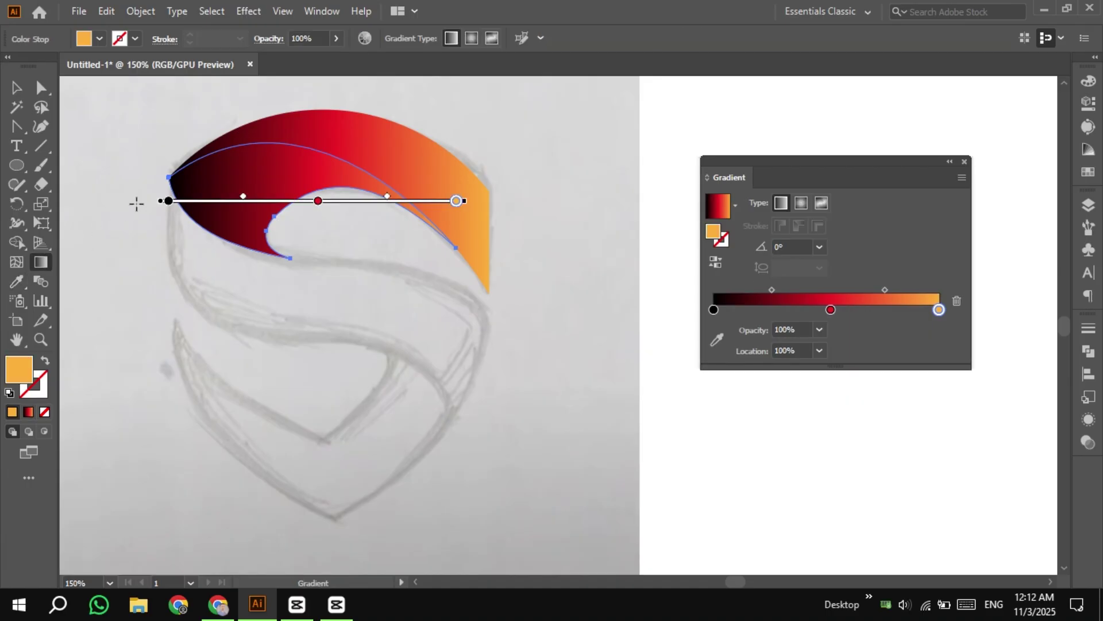
mouse_move(418, 250)
left_mouse_down()
mouse_move(270, 189)
mouse_move(96, 165)
mouse_move(126, 177)
left_mouse_up()
key("v")
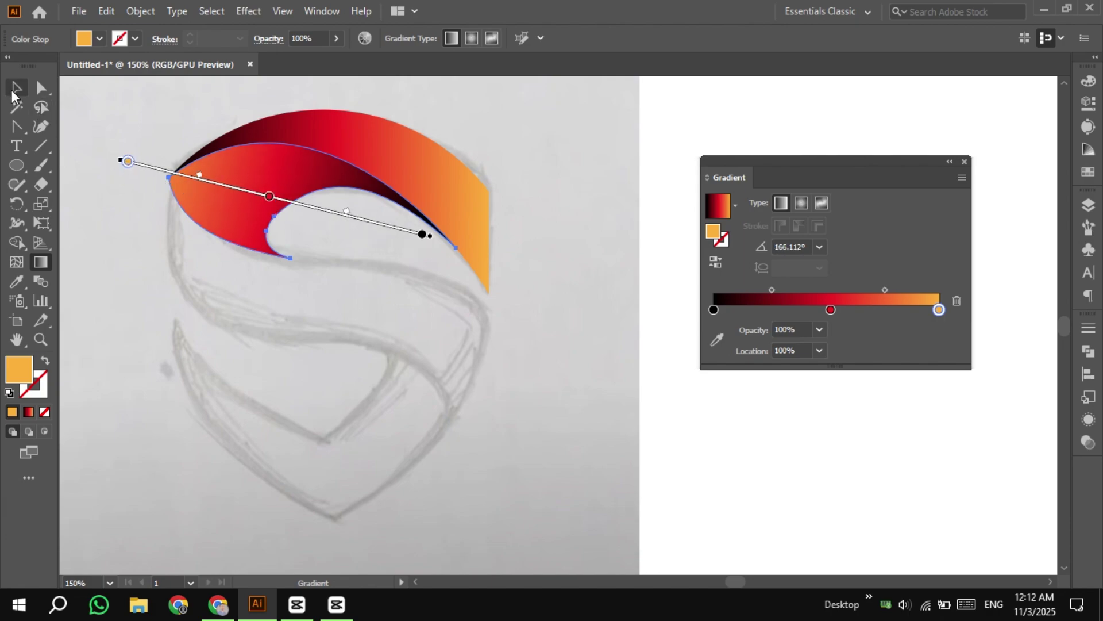
left_click(541, 333)
Step: Sample the top band's gradient onto the middle S band and the lower V-shaped piece together, and deselect them
left_click_drag(540, 332, 380, 407)
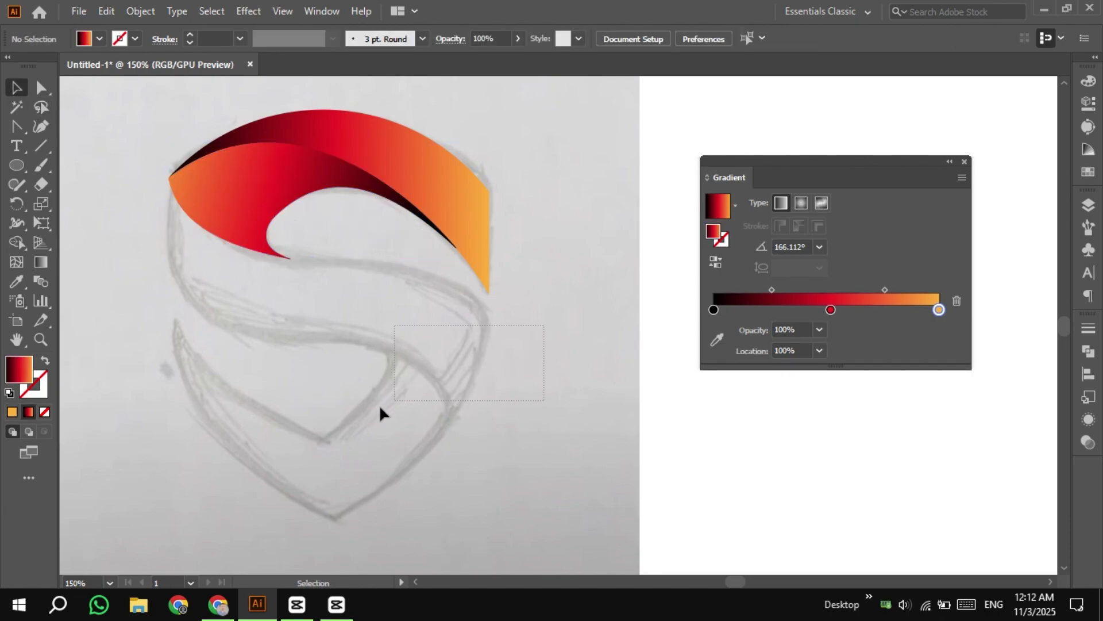
left_click_drag(205, 485, 204, 485)
key("i")
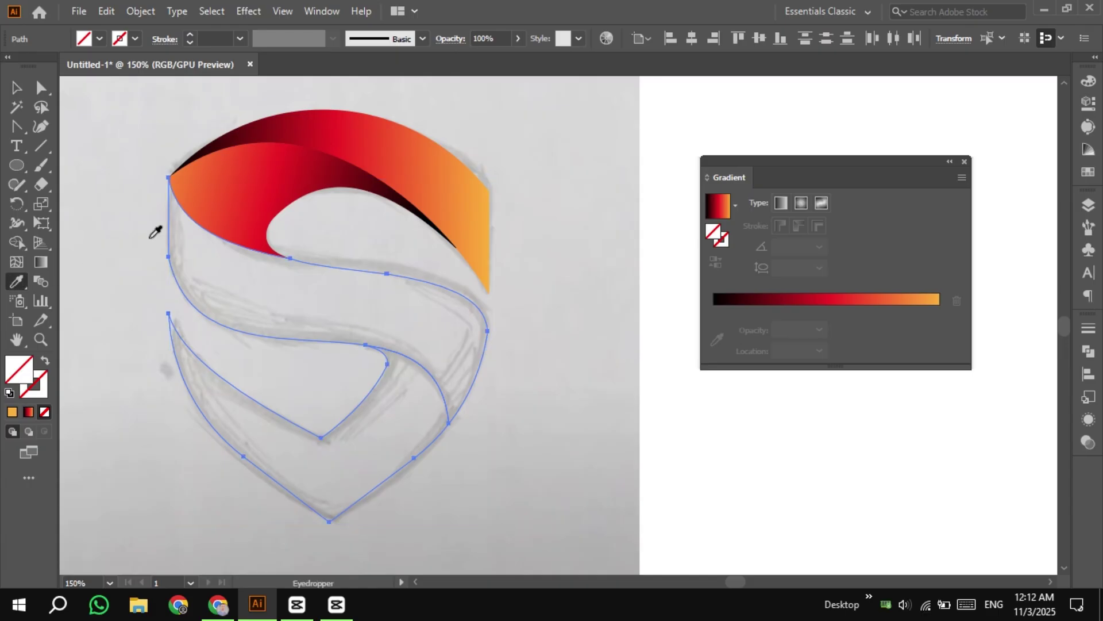
left_click(388, 149)
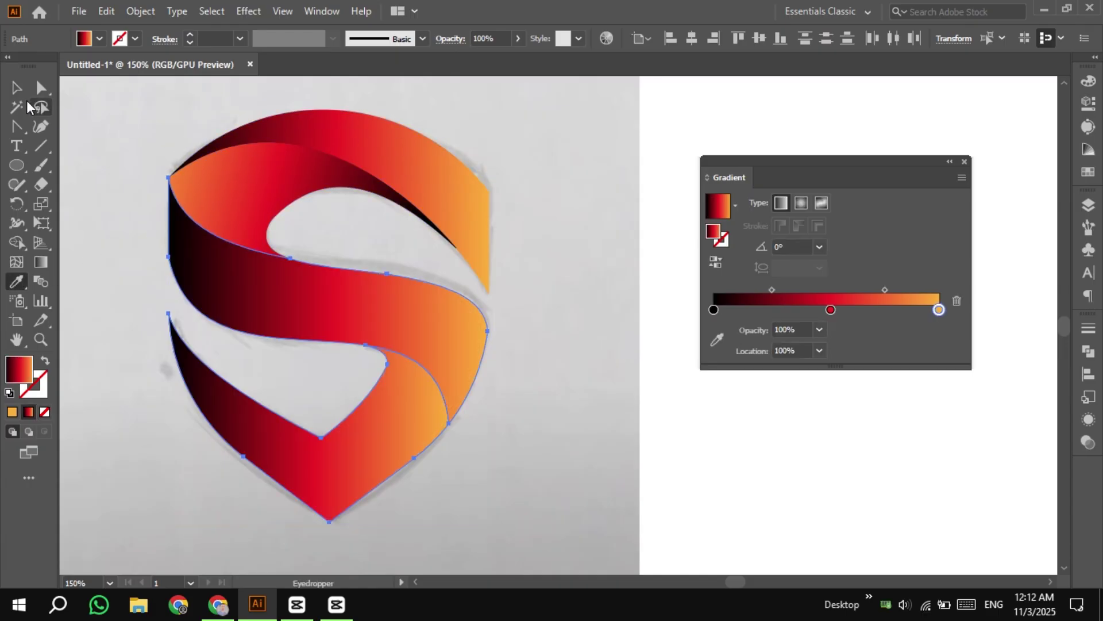
left_click(15, 89)
left_click(118, 175)
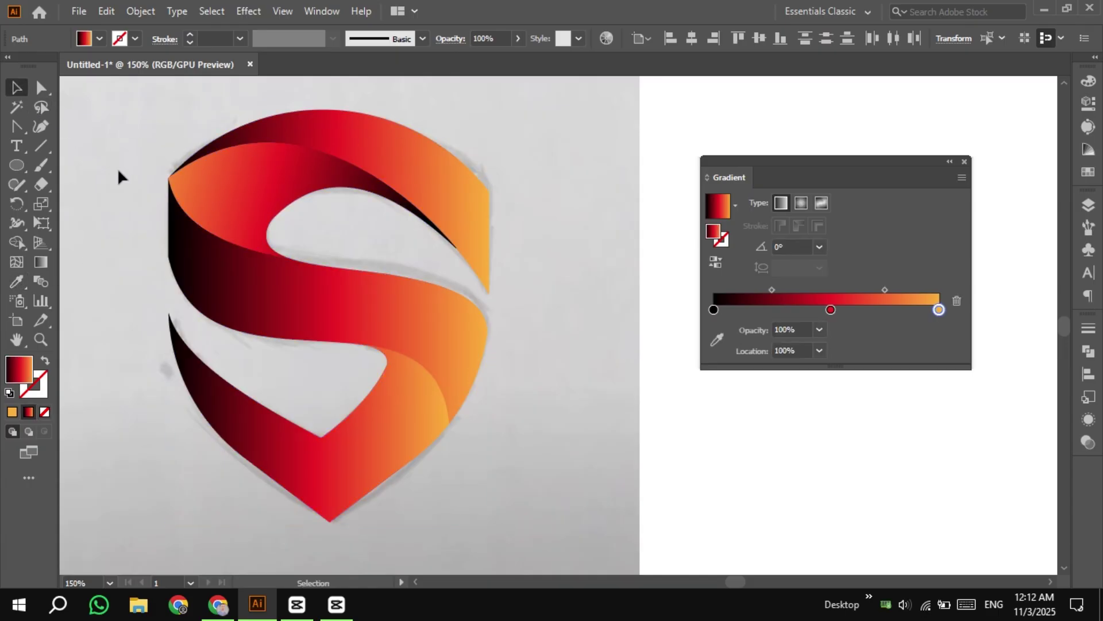
Step: Redraw the middle S band's gradient diagonally at about -28°, running from black at the upper end to orange at the lower end
left_click(261, 310)
key("g")
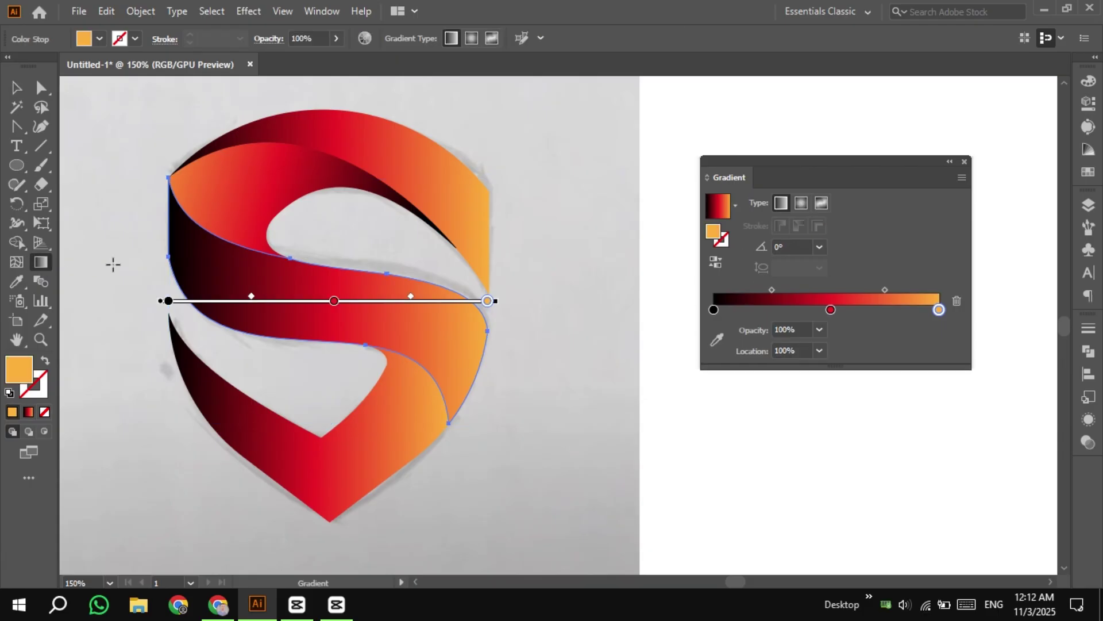
left_click_drag(156, 197, 509, 389)
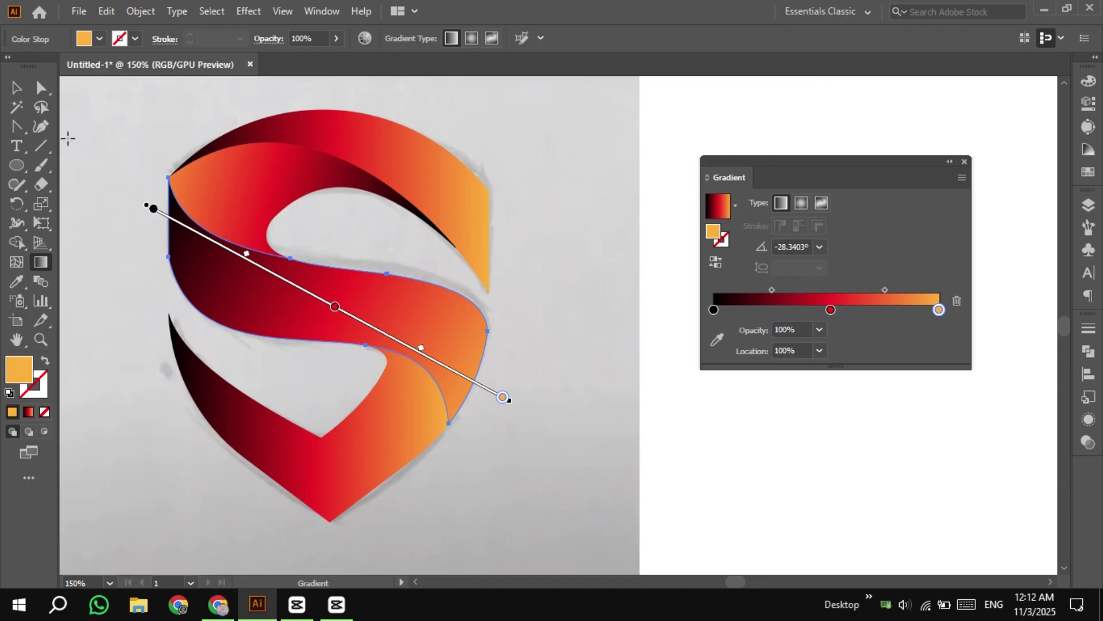
left_click(16, 87)
Step: Redraw the lower V-shaped piece's gradient at about -162°, with black under the middle band and orange toward the free tip
left_click(329, 405)
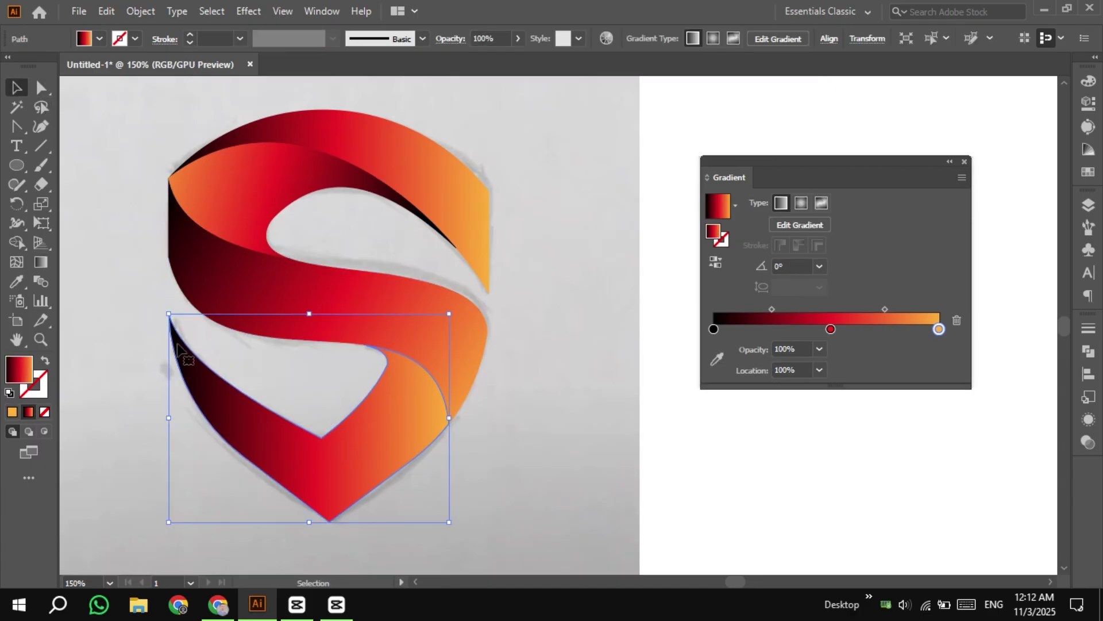
left_click(45, 262)
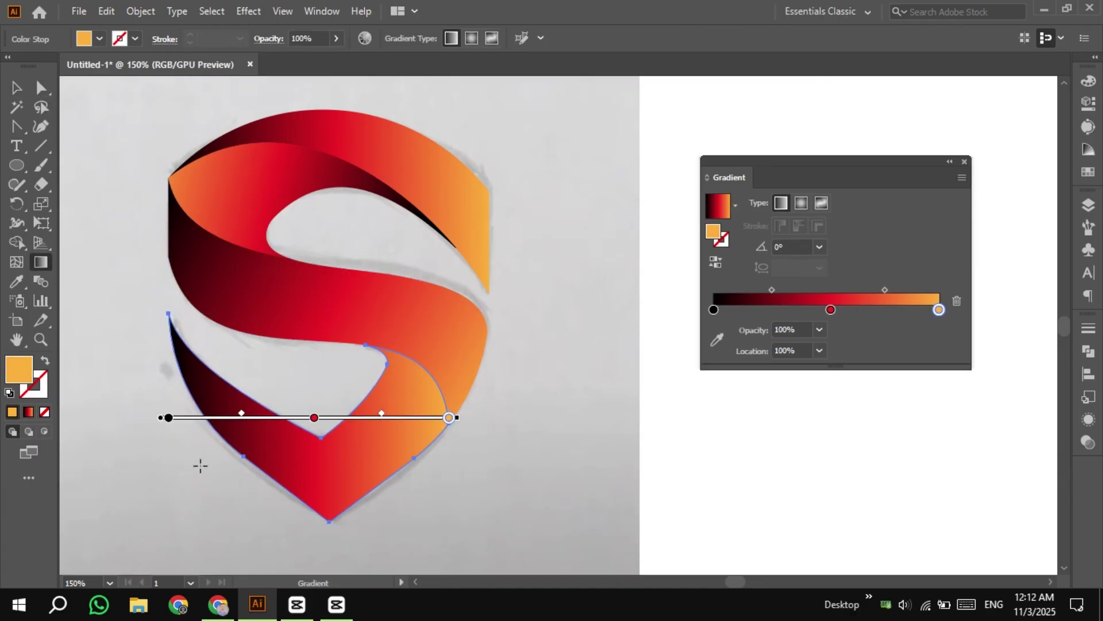
left_click_drag(520, 390, 118, 519)
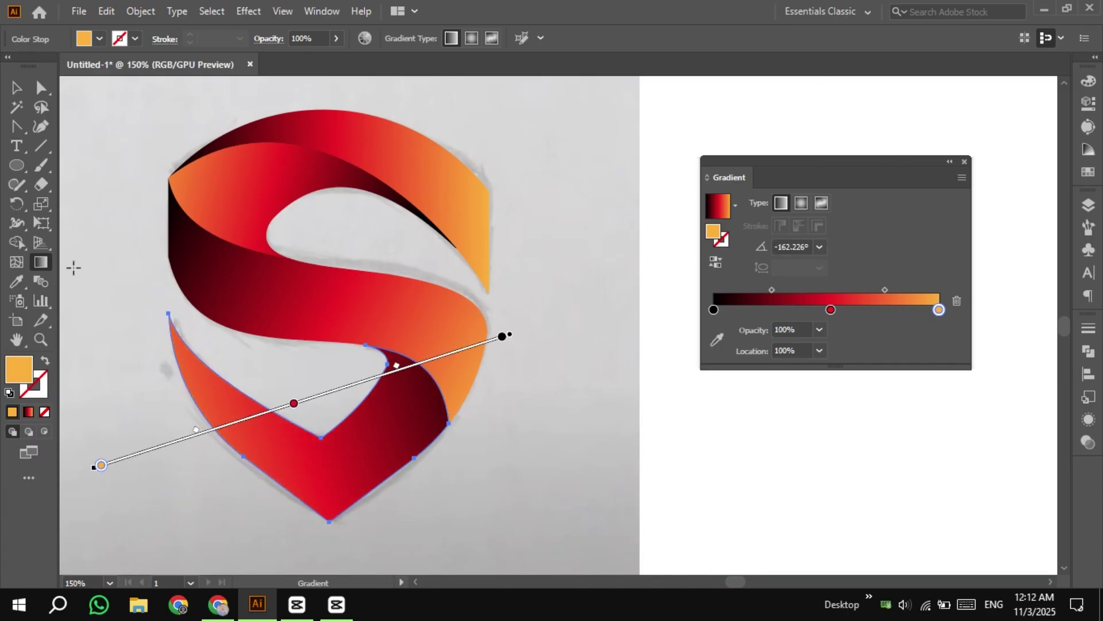
left_click(16, 88)
left_click(105, 140)
Step: Duplicate the curved inner piece onto the blank canvas beside the sketch and place a second copy slightly below it
scroll(178, 175, "right", 2)
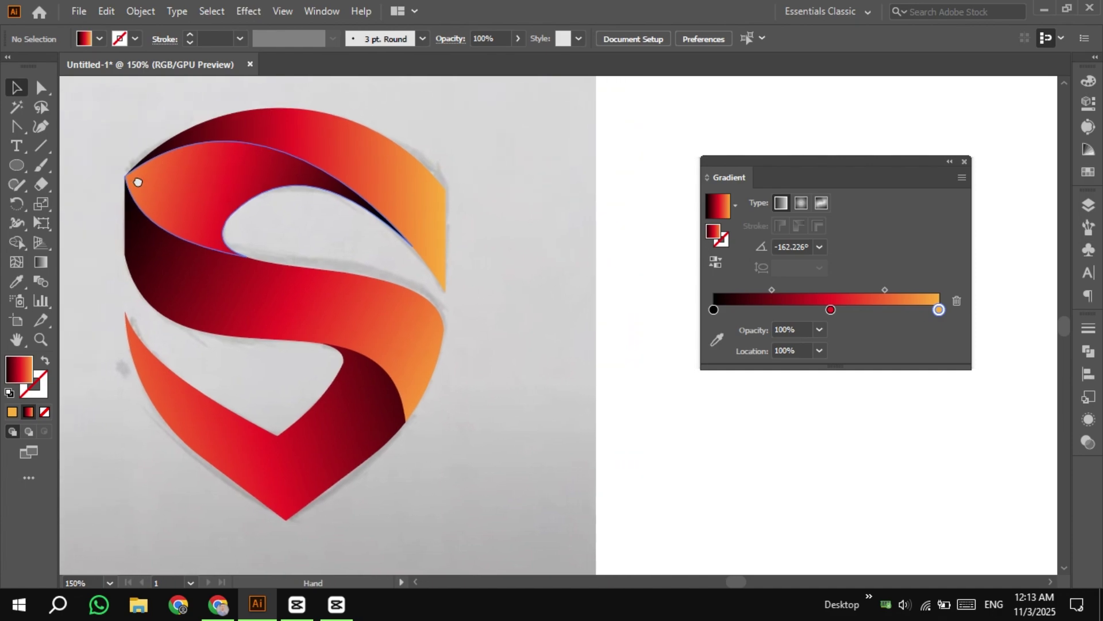
left_click_drag(190, 185, 502, 350)
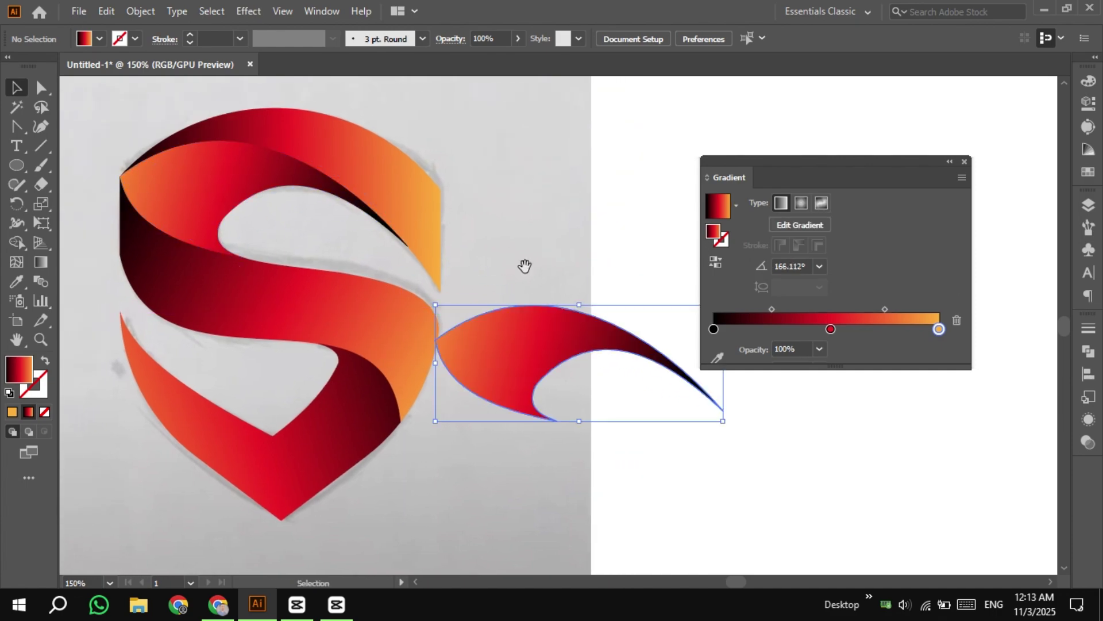
left_click_drag(524, 264, 287, 227)
left_click_drag(347, 325, 452, 270)
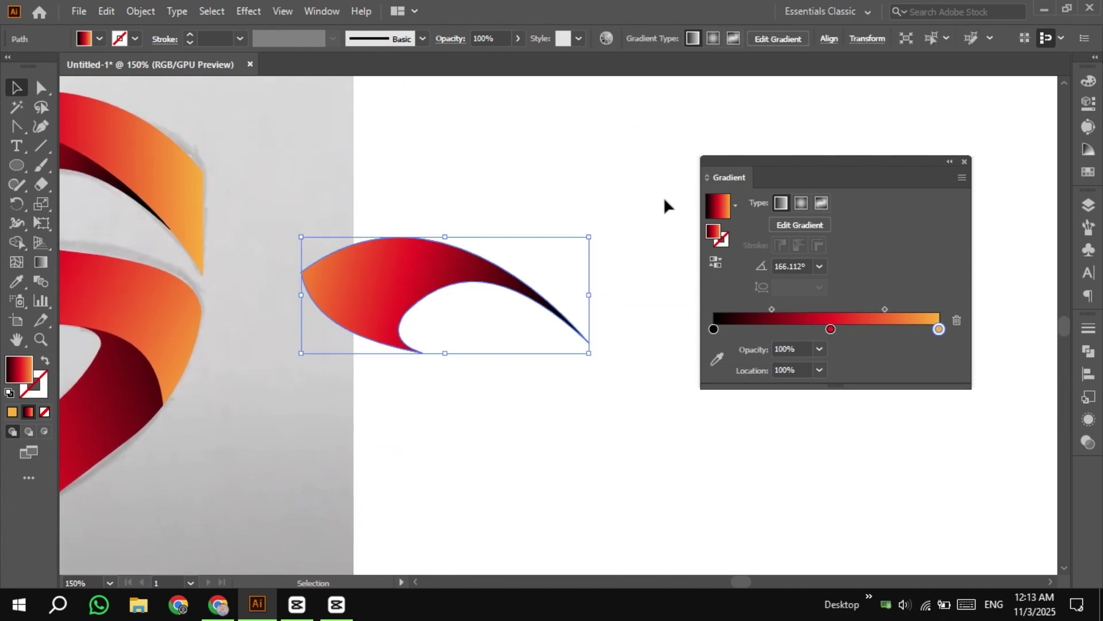
mouse_move(364, 273)
left_mouse_down()
mouse_move(374, 276)
mouse_move(364, 277)
left_mouse_up()
left_click(413, 173)
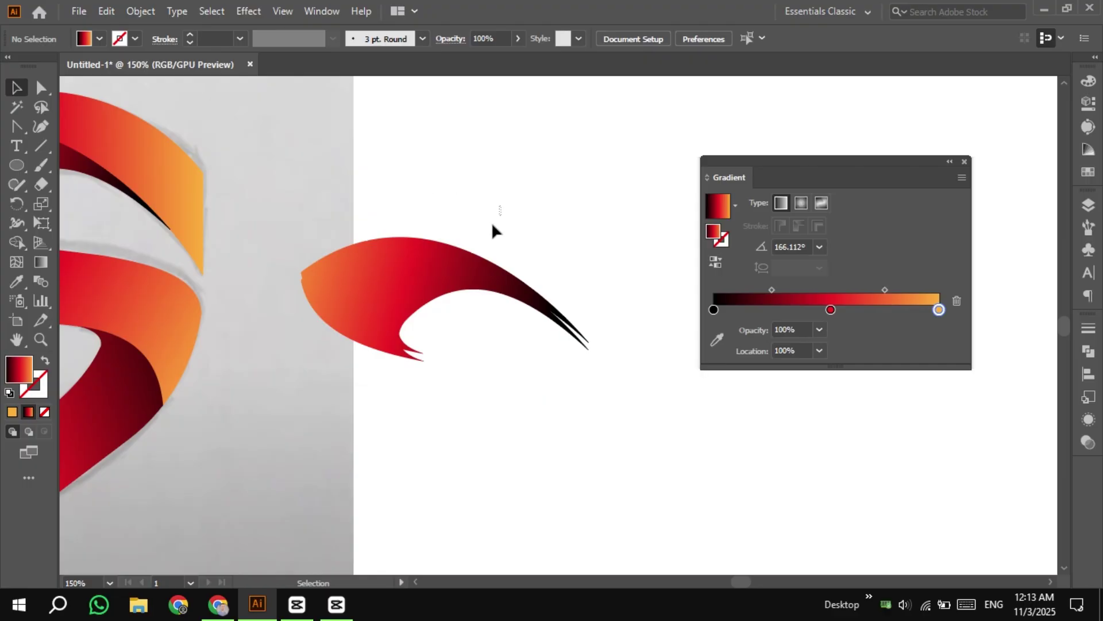
Step: Cut the two overlapping copies with Shape Builder, keeping only the thin crescent sliver along their upper edge
left_click_drag(501, 205, 406, 328)
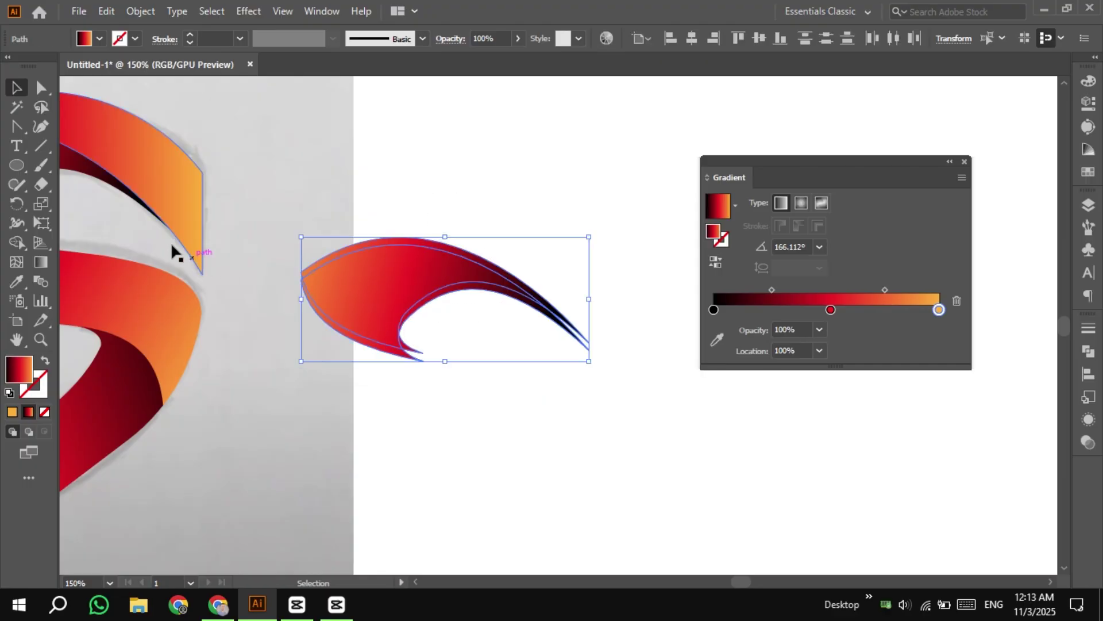
left_click(16, 247)
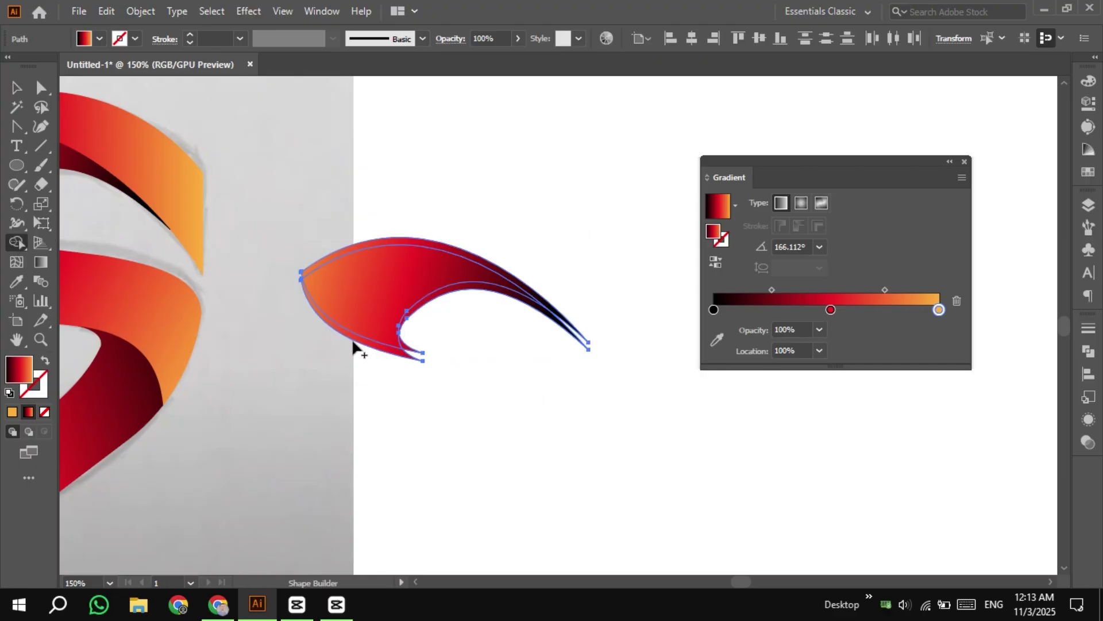
mouse_move(364, 348)
left_mouse_down()
mouse_move(408, 297)
mouse_move(449, 307)
mouse_move(456, 324)
mouse_move(402, 360)
left_mouse_up()
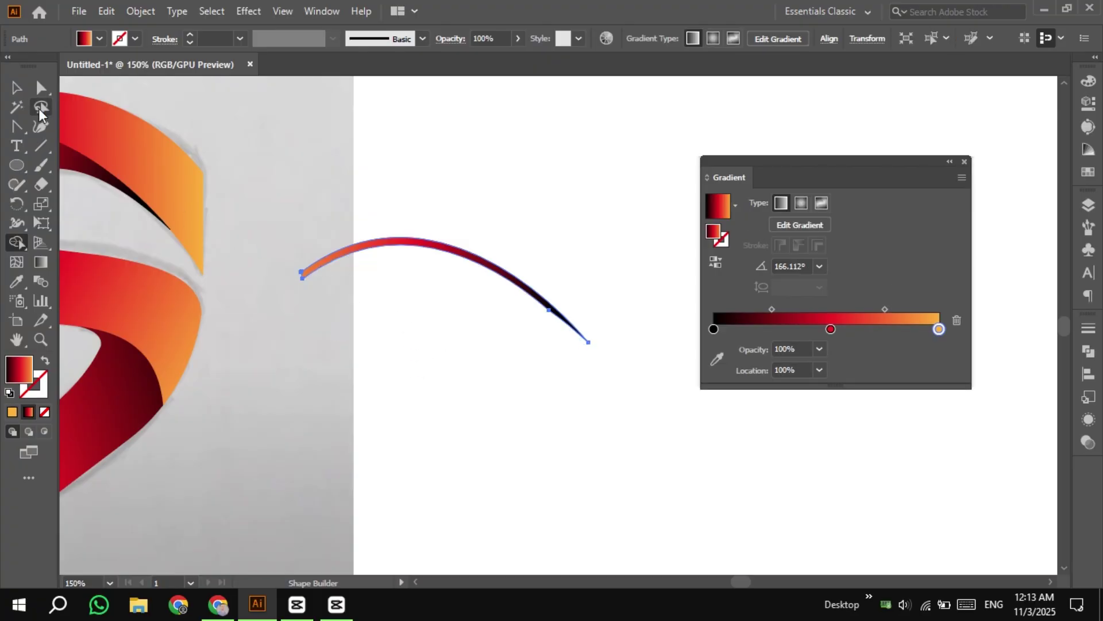
left_click(16, 88)
left_click(377, 174)
Step: Place the thin sliver along the upper edge of the curved inner piece in the shield
left_click_drag(410, 210, 301, 225)
scroll(169, 192, "up", 1)
scroll(301, 226, "up", 1)
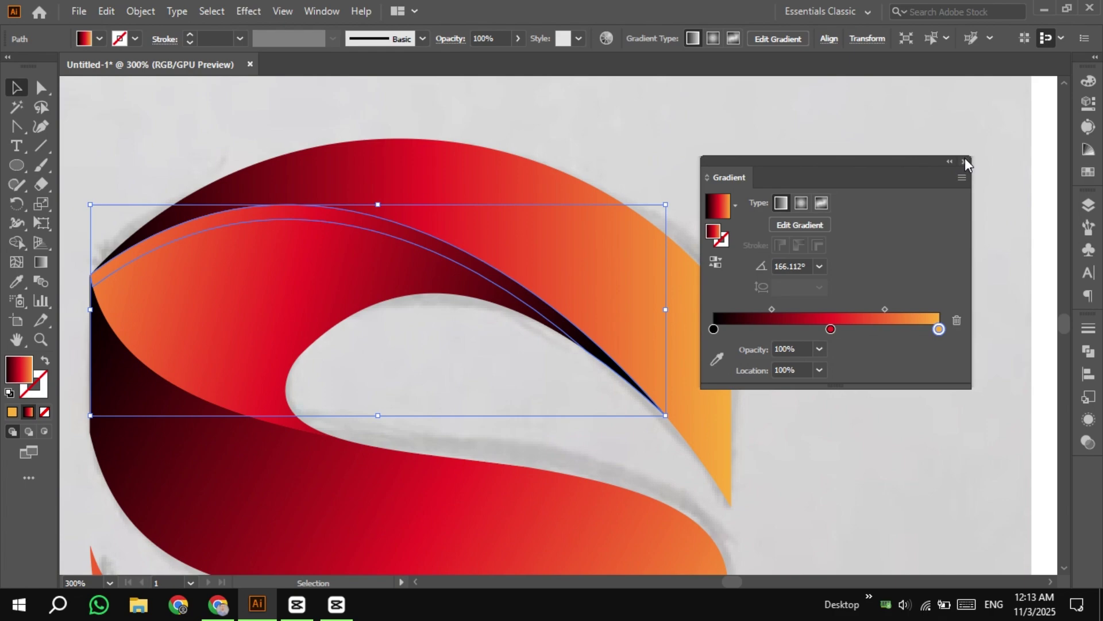
Step: Dock the Gradient settings and set the sliver's blending mode to Multiply
left_click_drag(761, 177, 1092, 361)
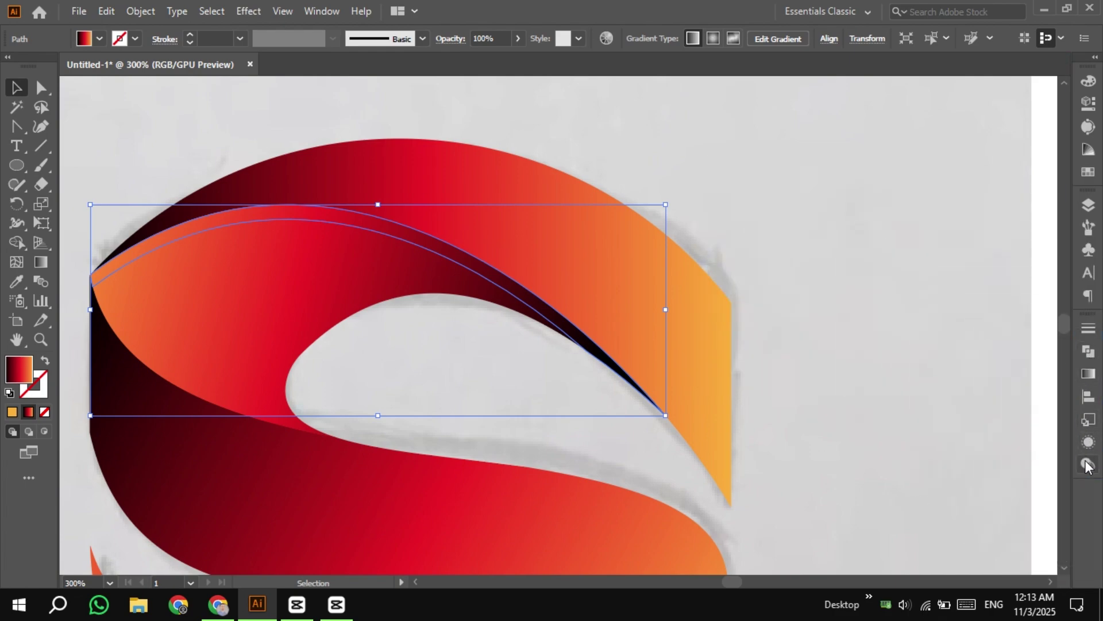
left_click(1083, 458)
left_click(947, 350)
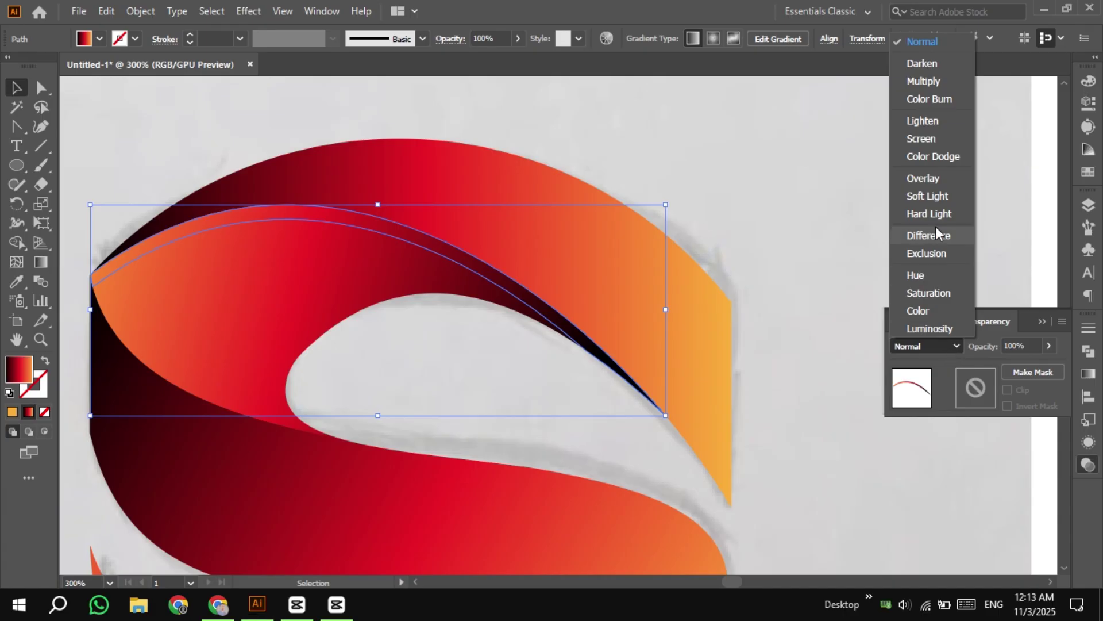
left_click(917, 82)
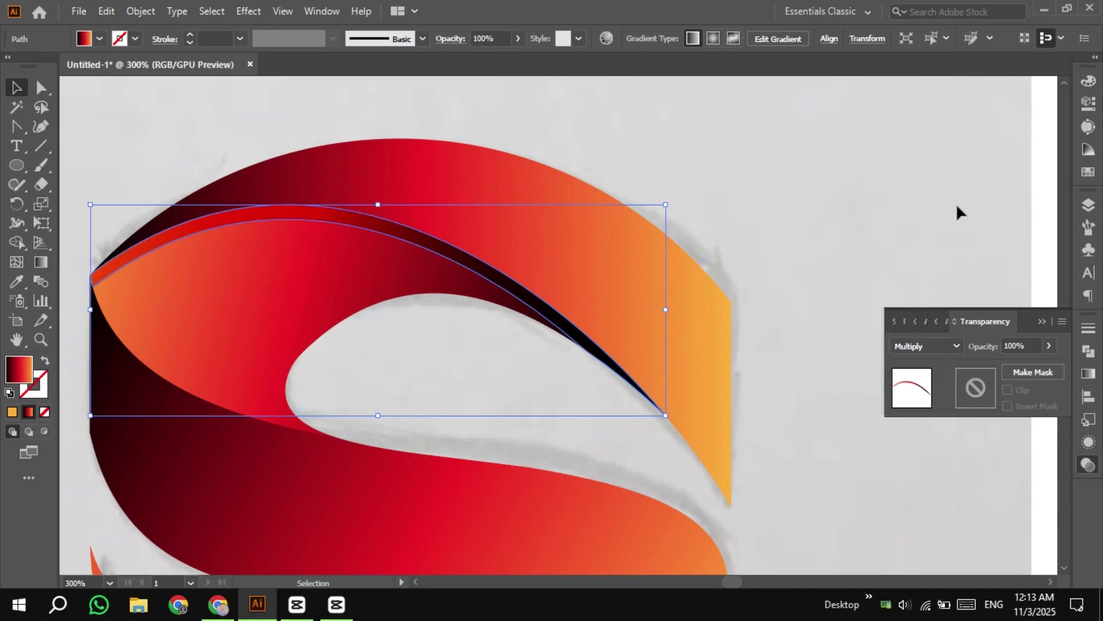
Step: Set the opacity of the Multiply sliver on the curved inner piece to 35% and deselect it
left_click(1033, 343)
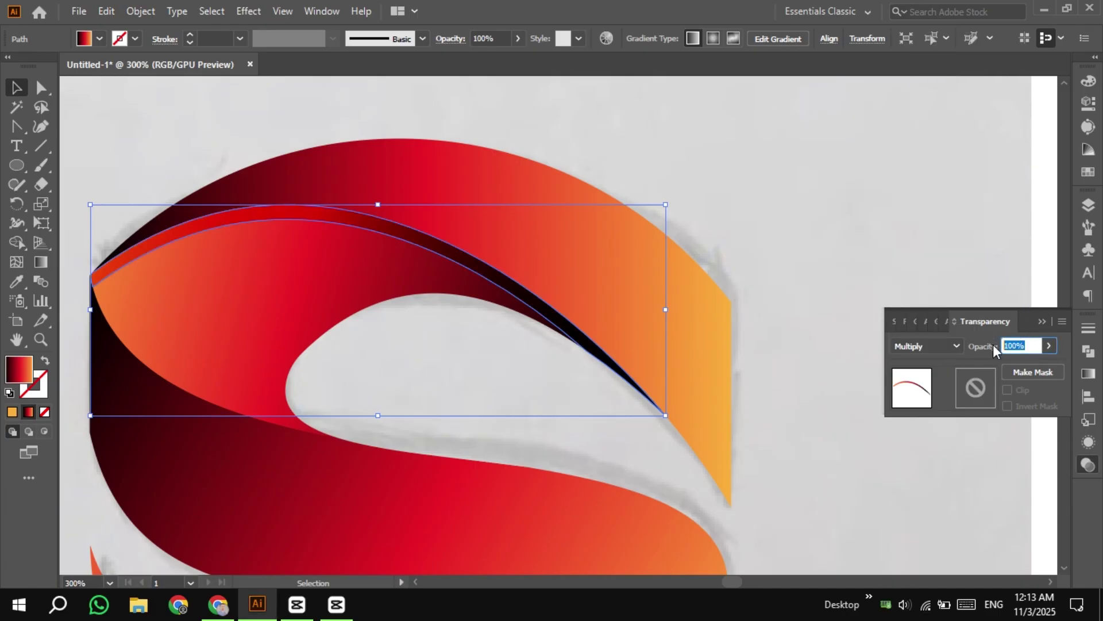
type("35")
key("Return")
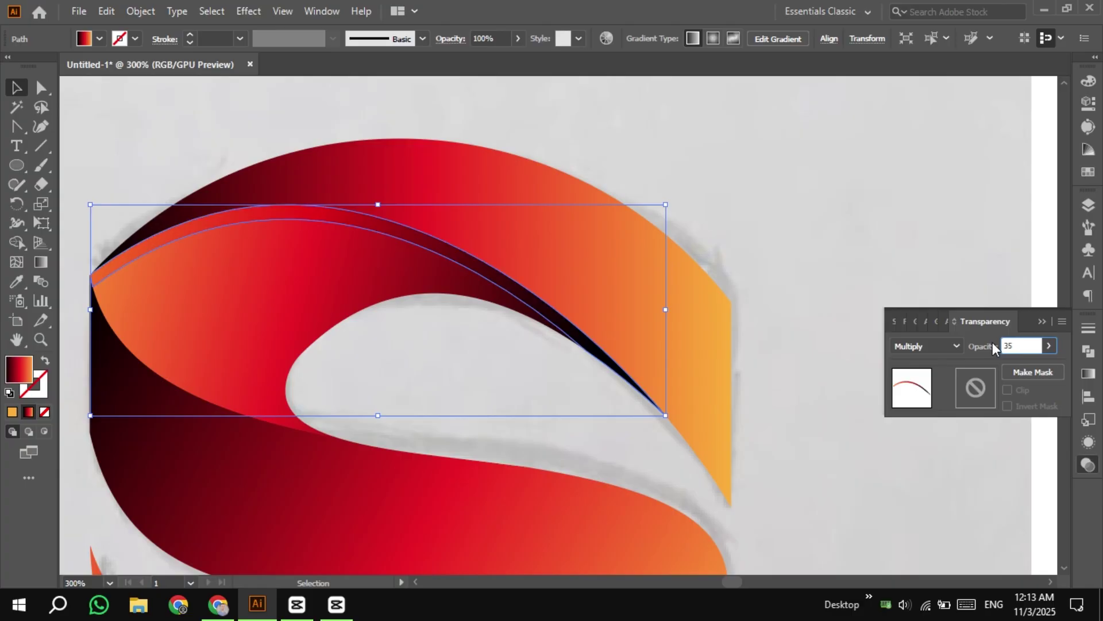
left_click(1039, 322)
left_click(1037, 299)
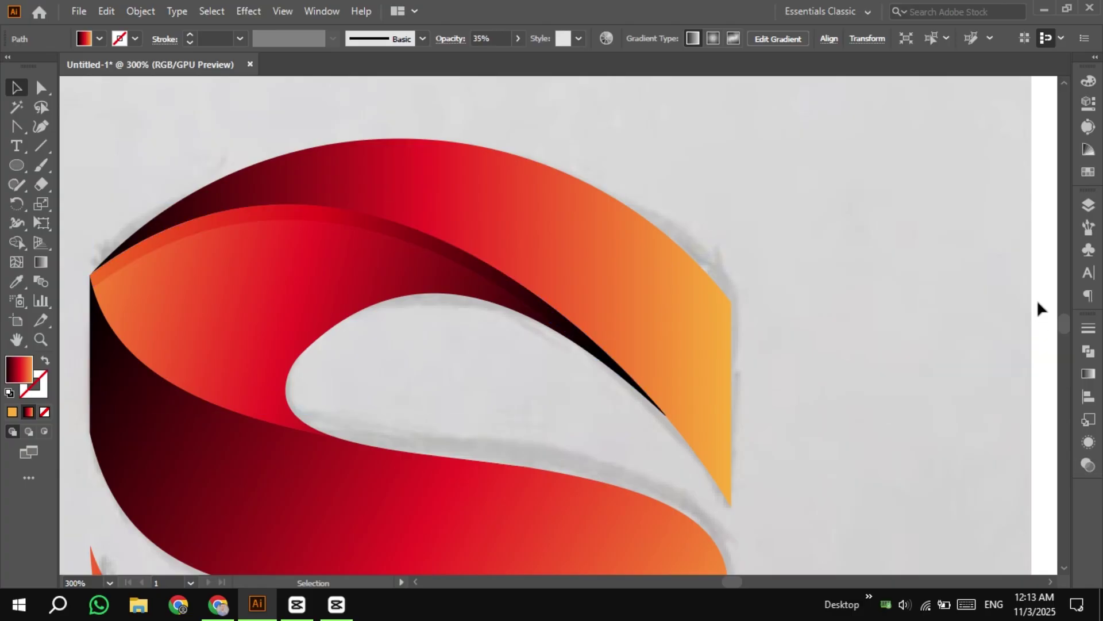
Step: Duplicate the lower V-shaped piece onto the blank canvas beside the sketch, with a second copy offset slightly sideways
scroll(925, 291, "down", 1)
left_click_drag(925, 292, 609, 189)
scroll(810, 266, "down", 1)
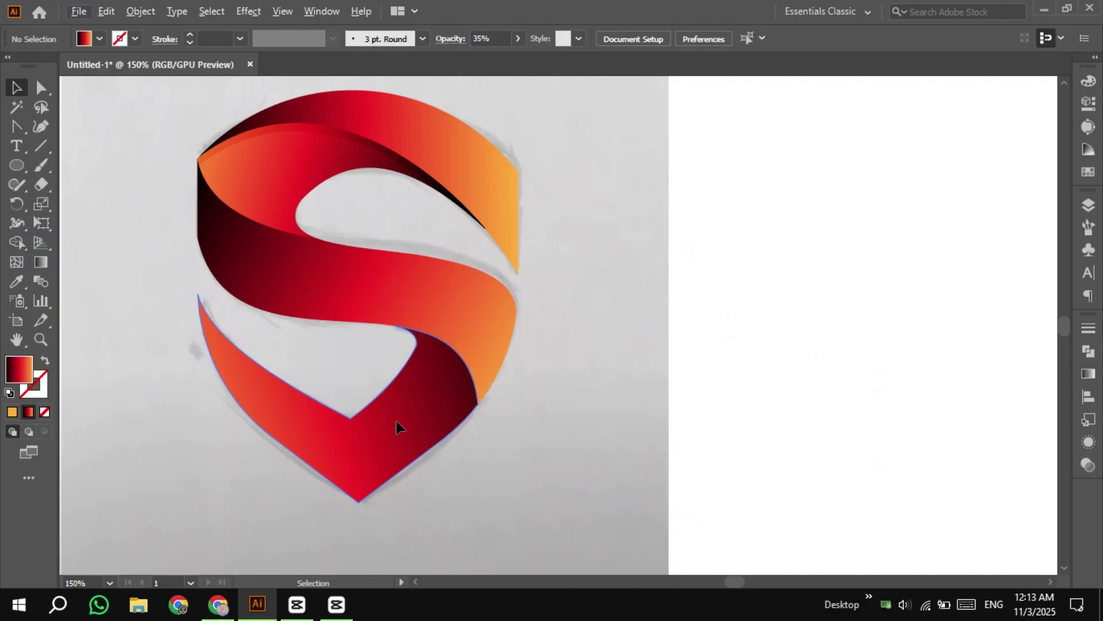
left_click_drag(396, 426, 586, 421)
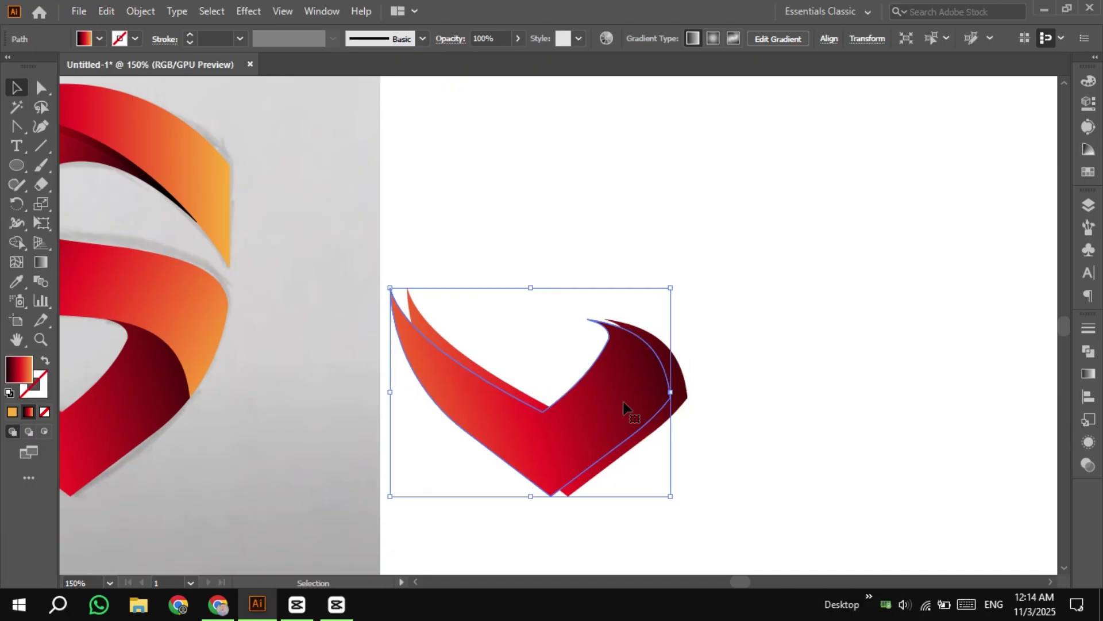
Step: Cut the two overlapping V-shaped copies with Shape Builder, keeping only the thin sliver along their outer right edge
left_click_drag(755, 328, 508, 435)
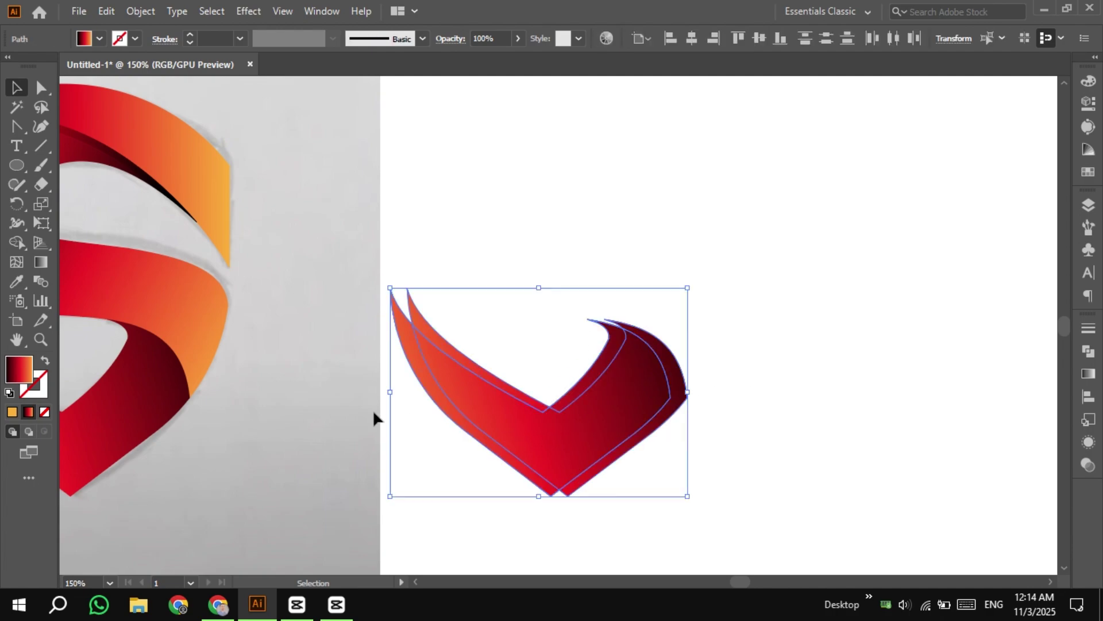
left_click(12, 243)
mouse_move(513, 338)
left_mouse_down()
mouse_move(495, 425)
mouse_move(504, 467)
mouse_move(561, 436)
left_mouse_up()
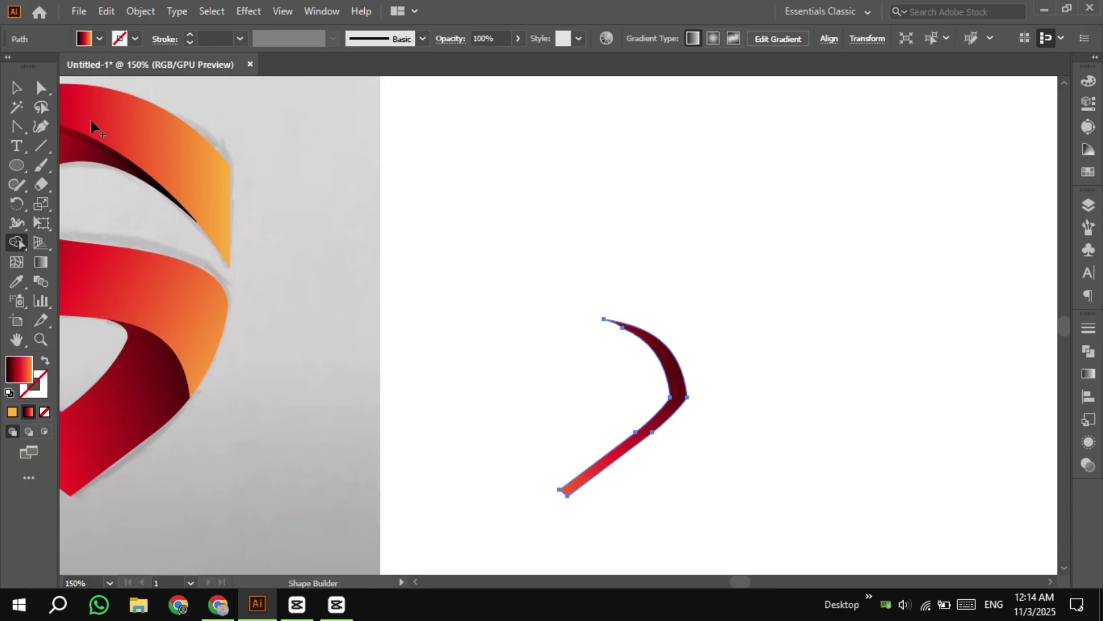
Step: Place the thin sliver along the right edge of the lower V-shaped piece in the shield
left_click(16, 87)
left_click_drag(530, 283, 692, 290)
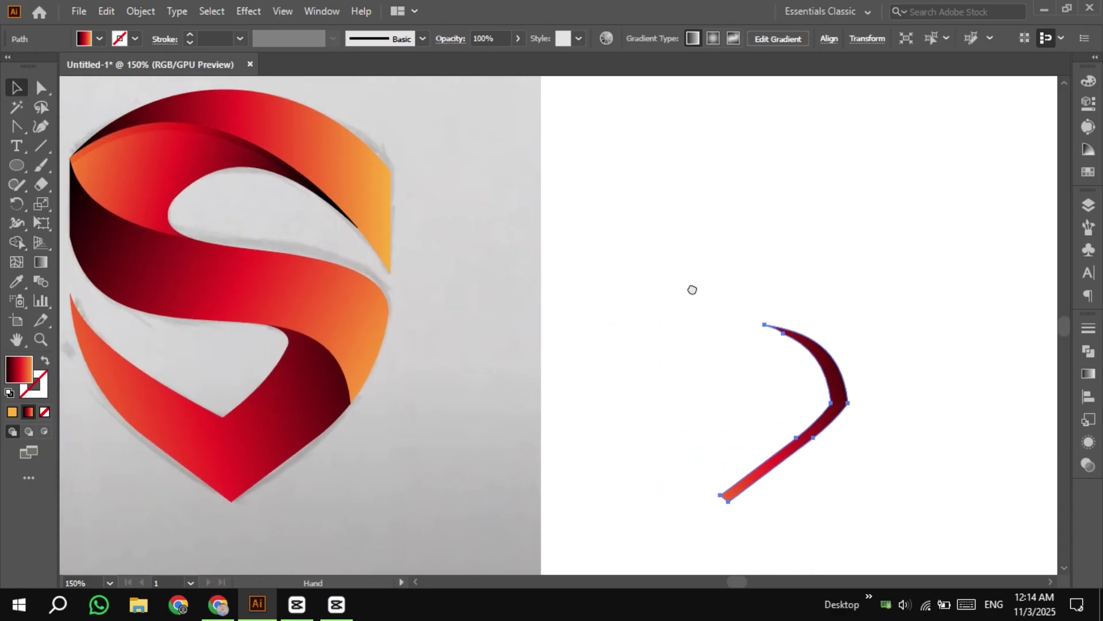
left_click_drag(811, 349, 313, 348)
scroll(313, 347, "up", 4)
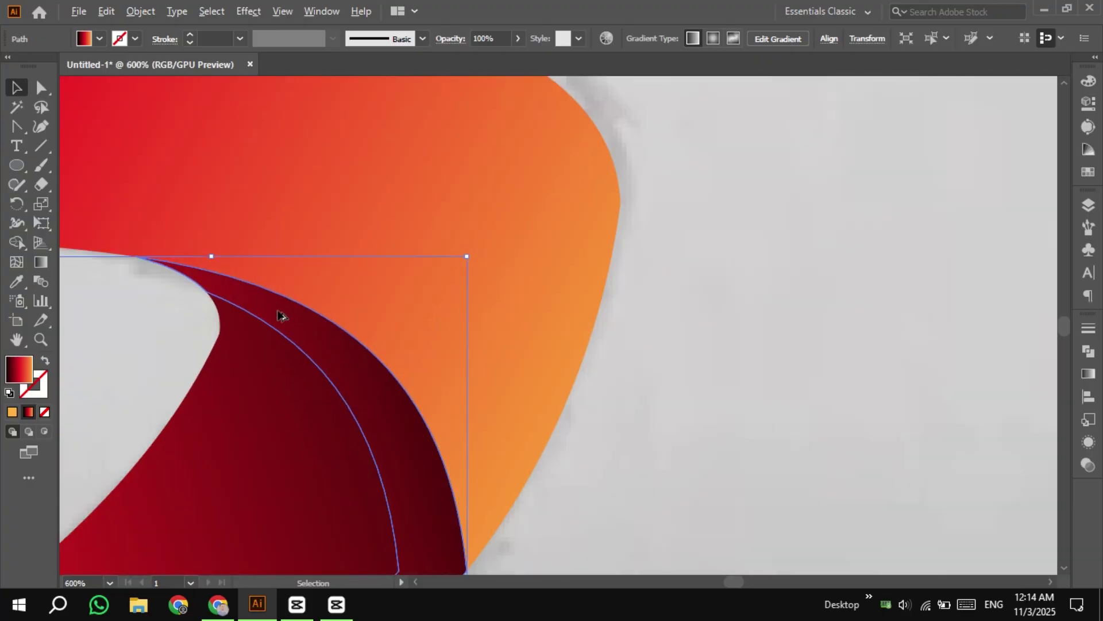
scroll(279, 315, "down", 3)
left_click(677, 375)
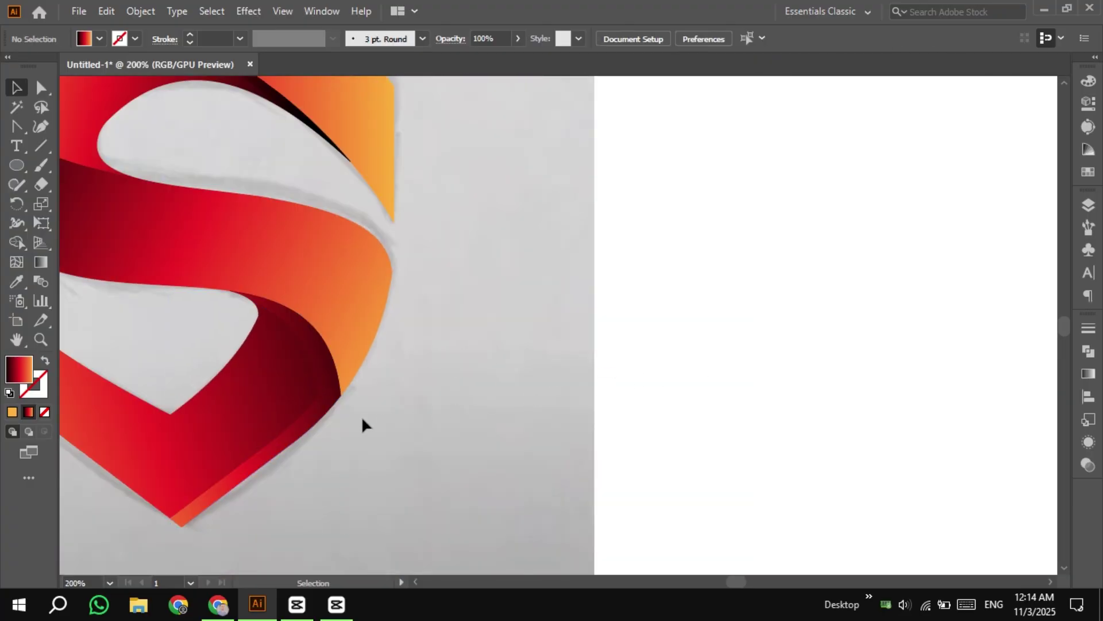
Step: Set the lower sliver's opacity to 35% and its blending mode to Multiply
left_click(311, 433)
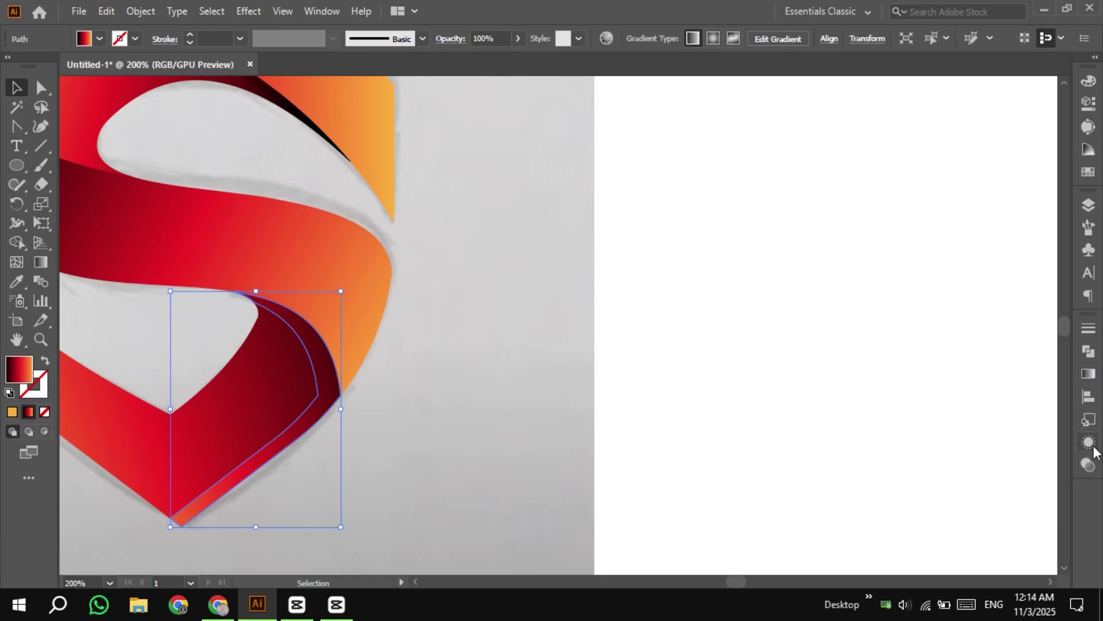
left_click(1088, 464)
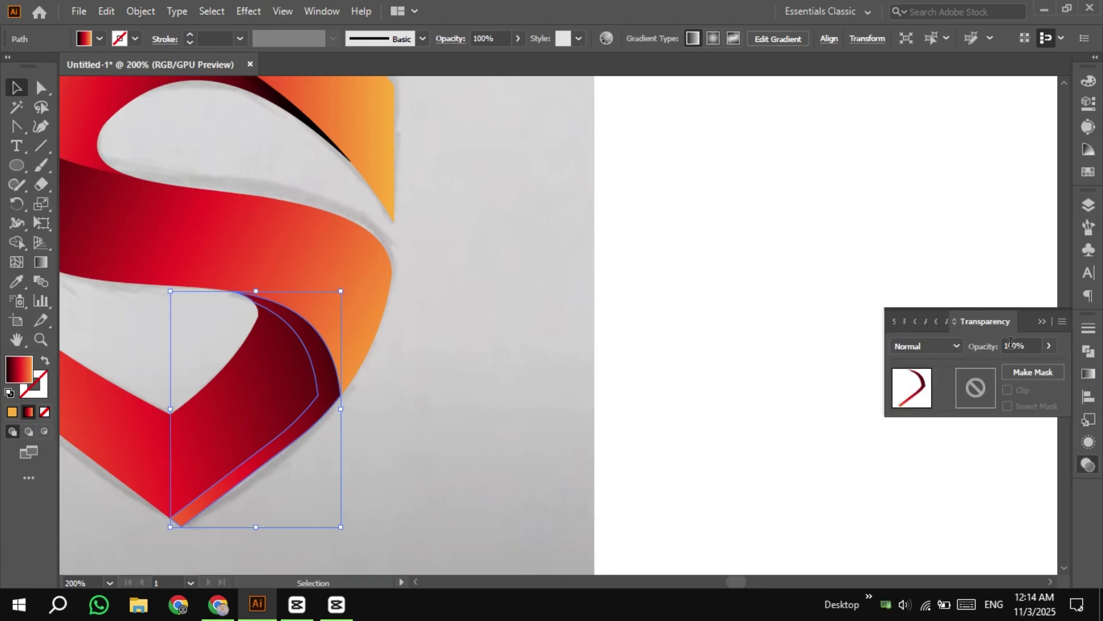
left_click(1013, 345)
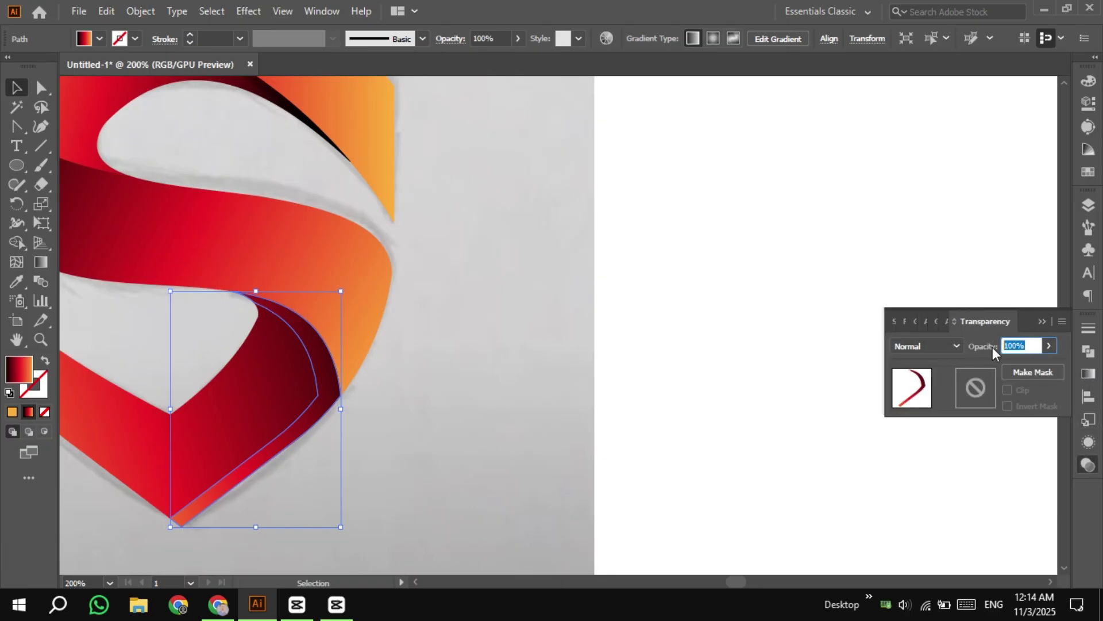
left_click(947, 345)
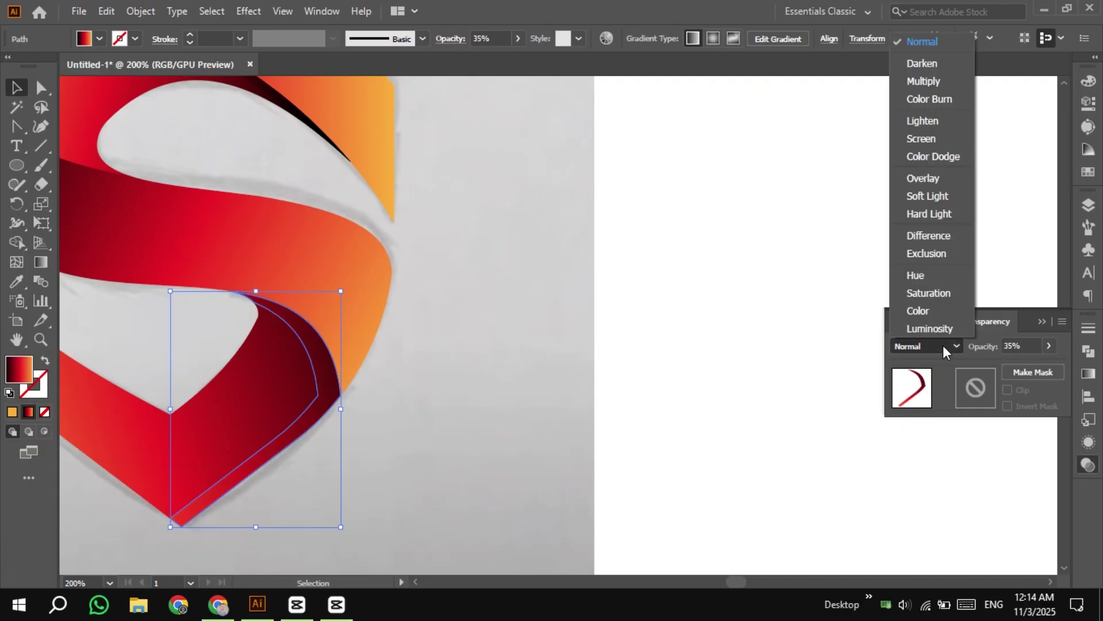
left_click(921, 84)
left_click(1042, 322)
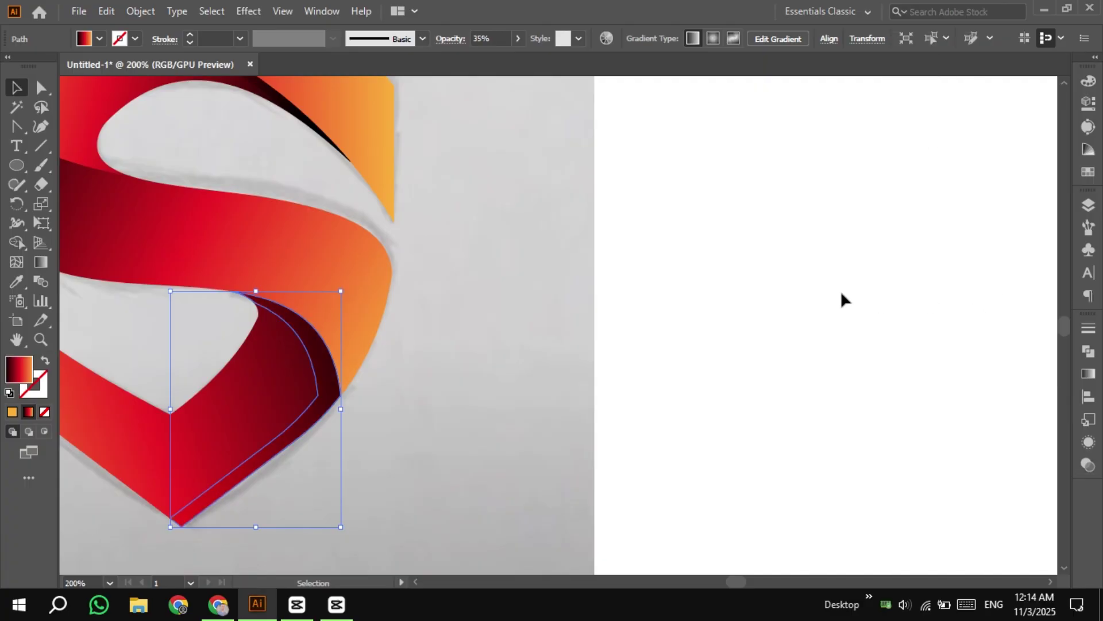
left_click(827, 296)
Step: Duplicate the curved inner piece of the shield onto the blank canvas beside the sketch
left_click_drag(704, 271, 879, 289)
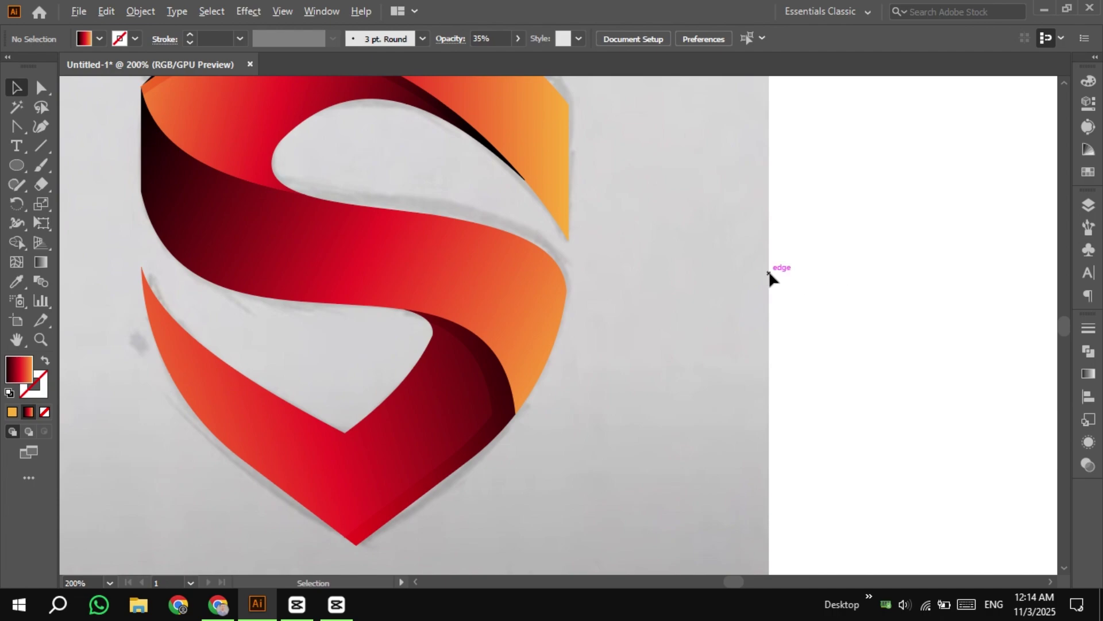
scroll(769, 276, "down", 1)
left_click_drag(769, 274, 704, 313)
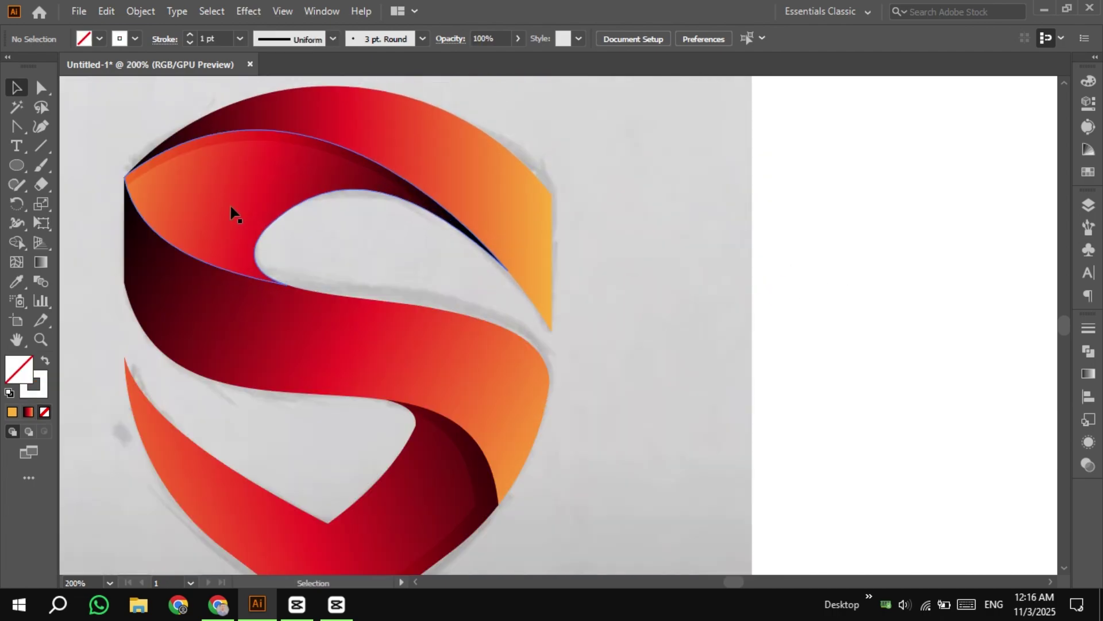
left_click_drag(247, 208, 838, 286)
scroll(699, 276, "right", 4)
left_click_drag(626, 268, 671, 283)
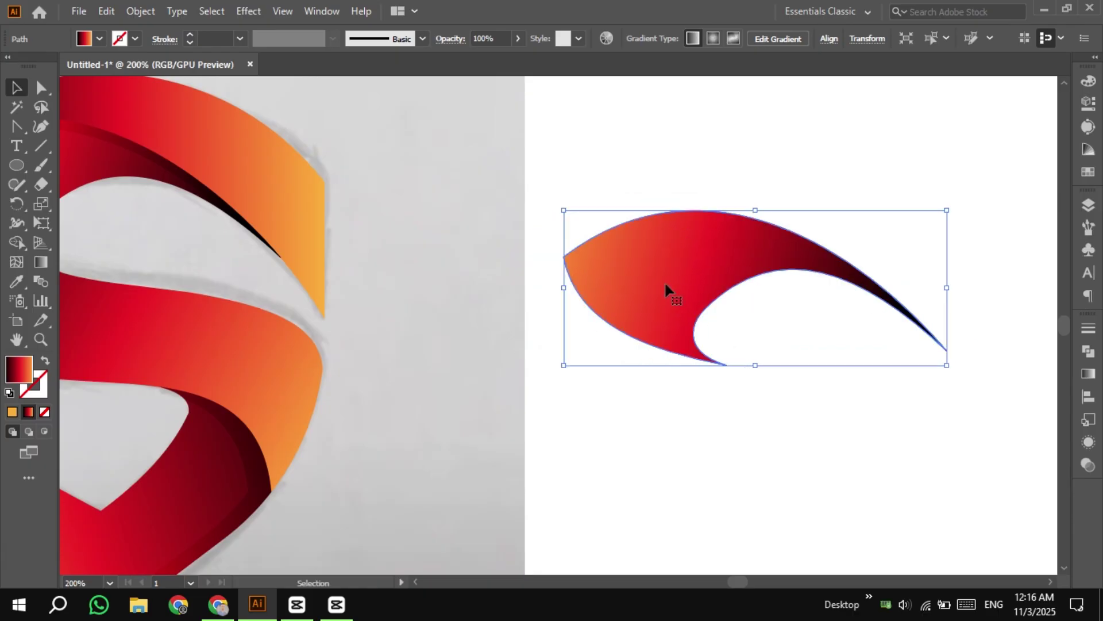
Step: Give the duplicated inner piece a black stroke and remove its fill
left_click(134, 39)
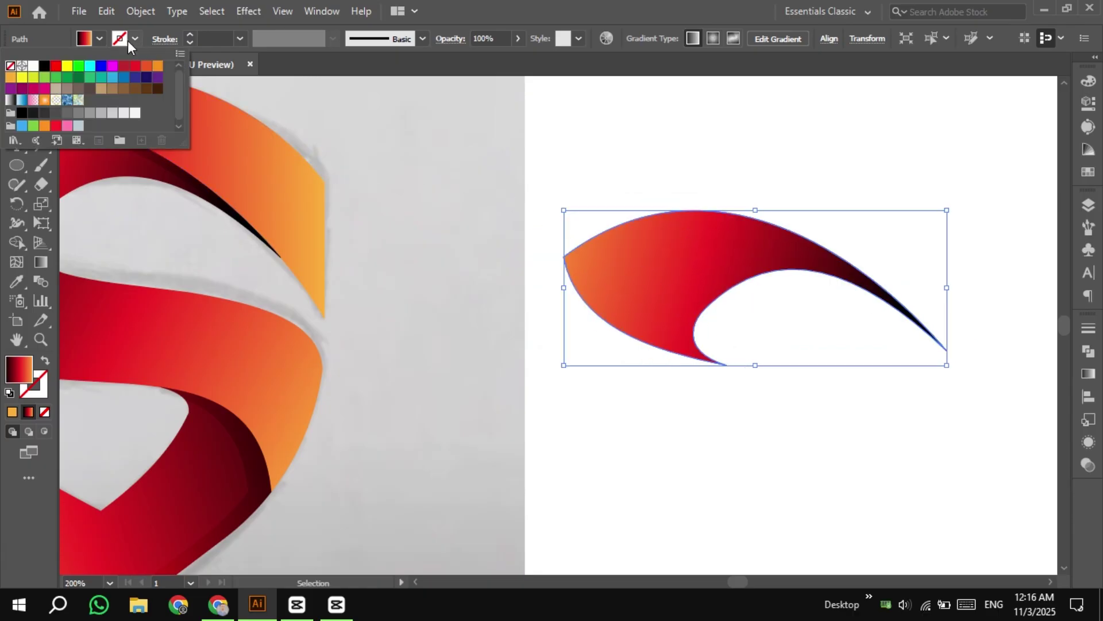
left_click(46, 66)
left_click(100, 39)
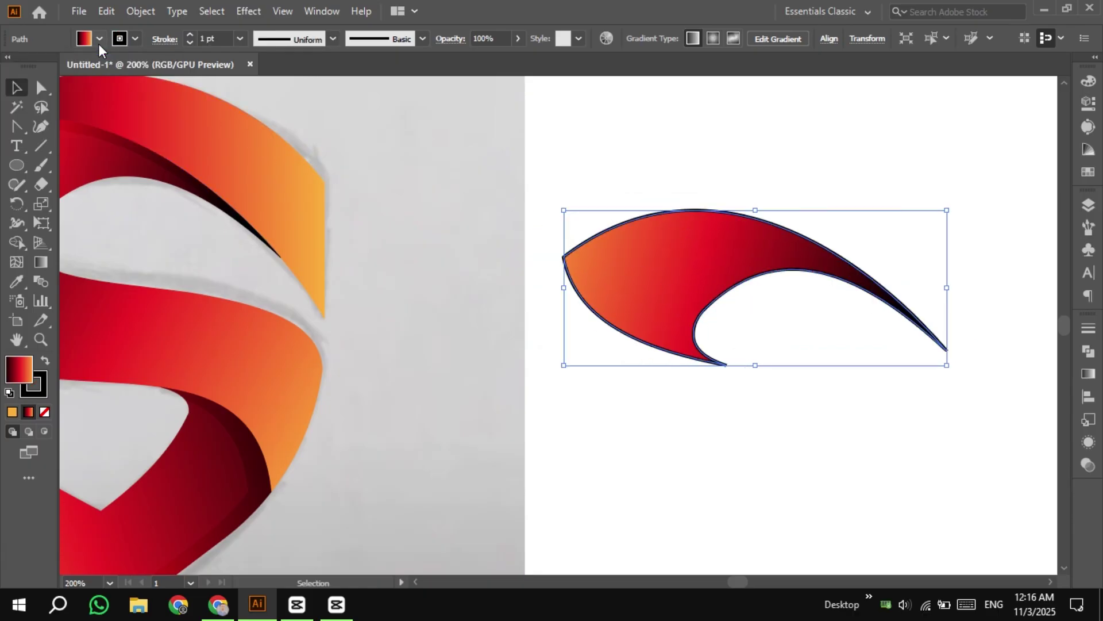
left_click(99, 40)
left_click(11, 66)
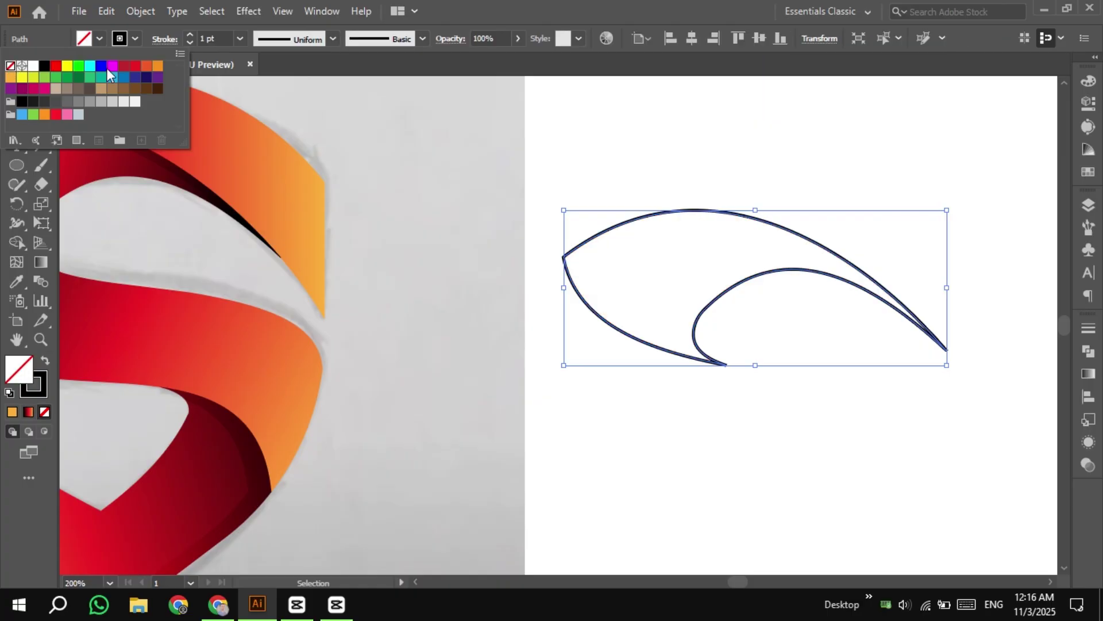
key("Escape")
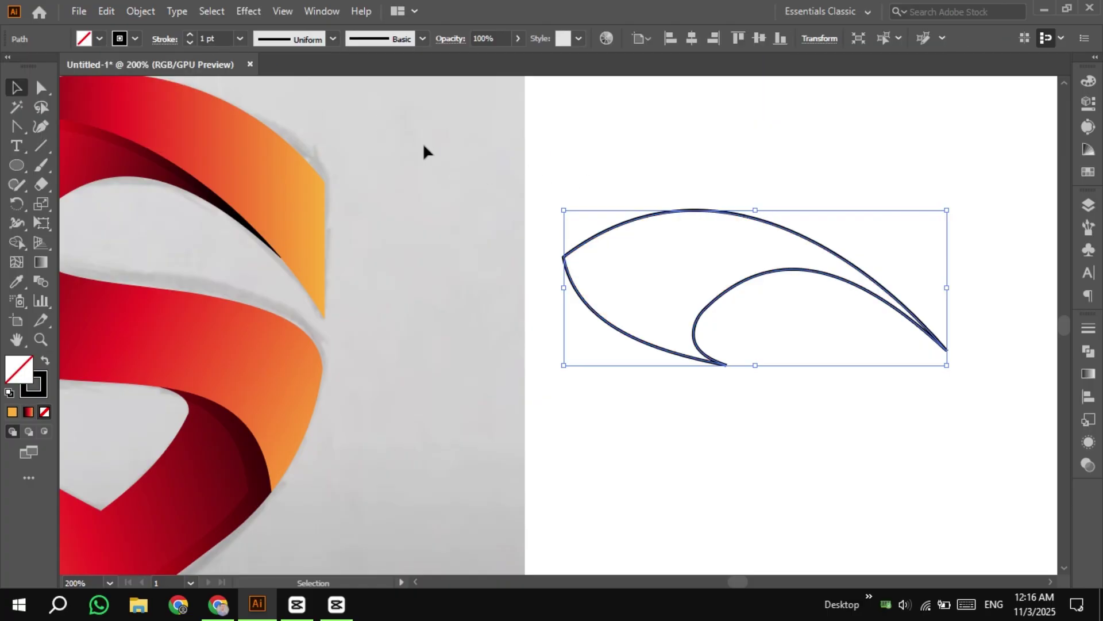
left_click_drag(589, 202, 260, 225)
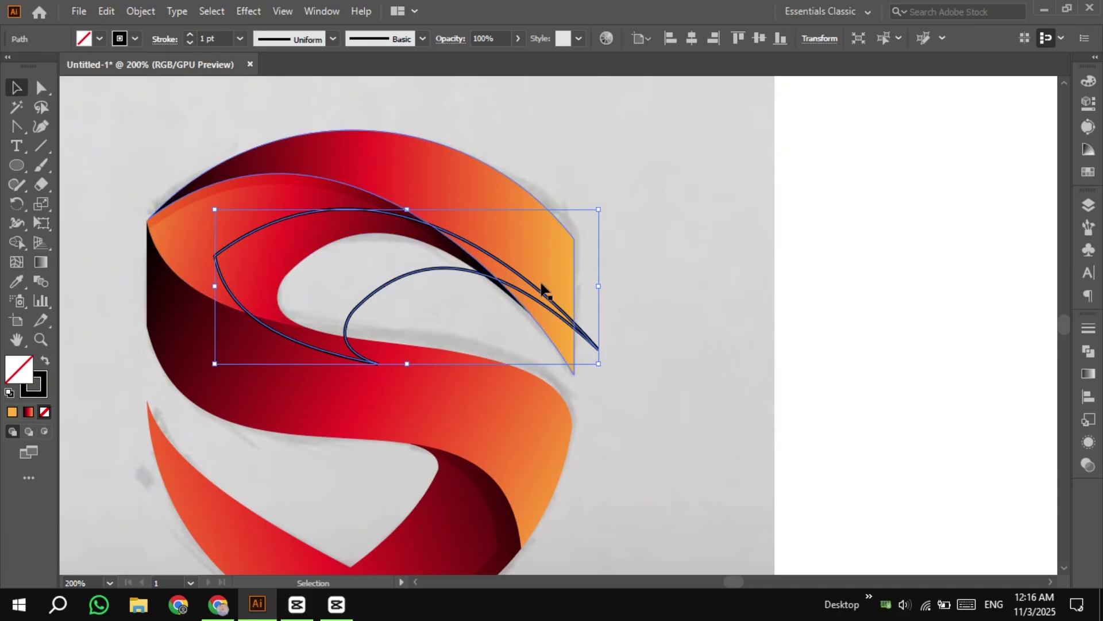
key("ctrl+z")
left_click_drag(727, 308, 416, 276)
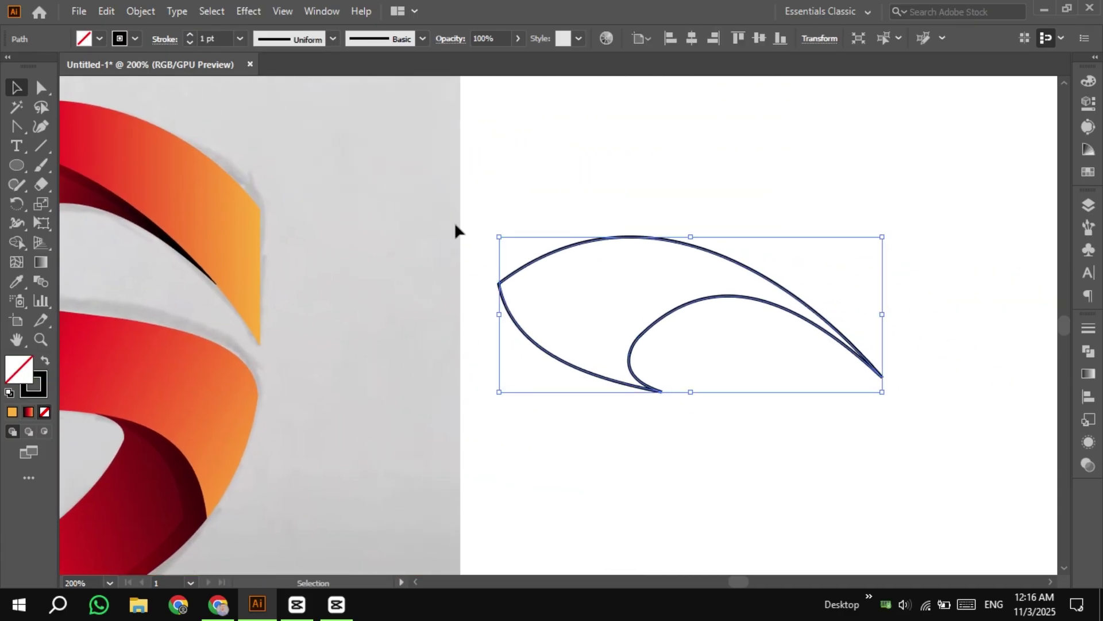
Step: Delete the anchor points of the outline's inner curve, leaving an open path of the upper arc and lower-left edge
left_click(19, 128)
left_click(40, 87)
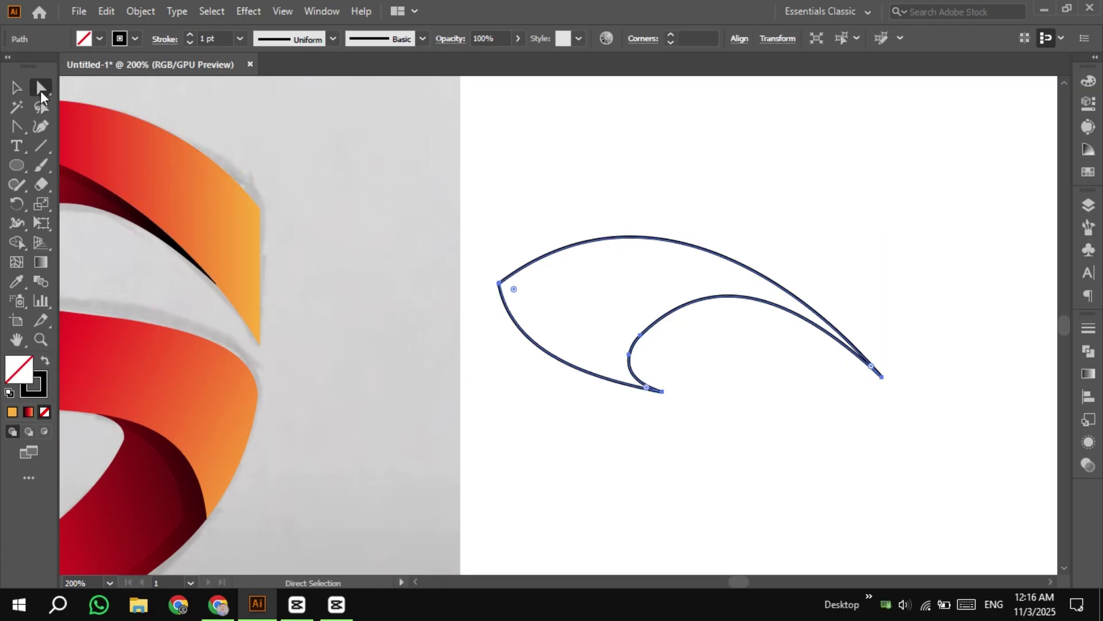
left_click(882, 379)
left_click_drag(610, 360, 614, 364)
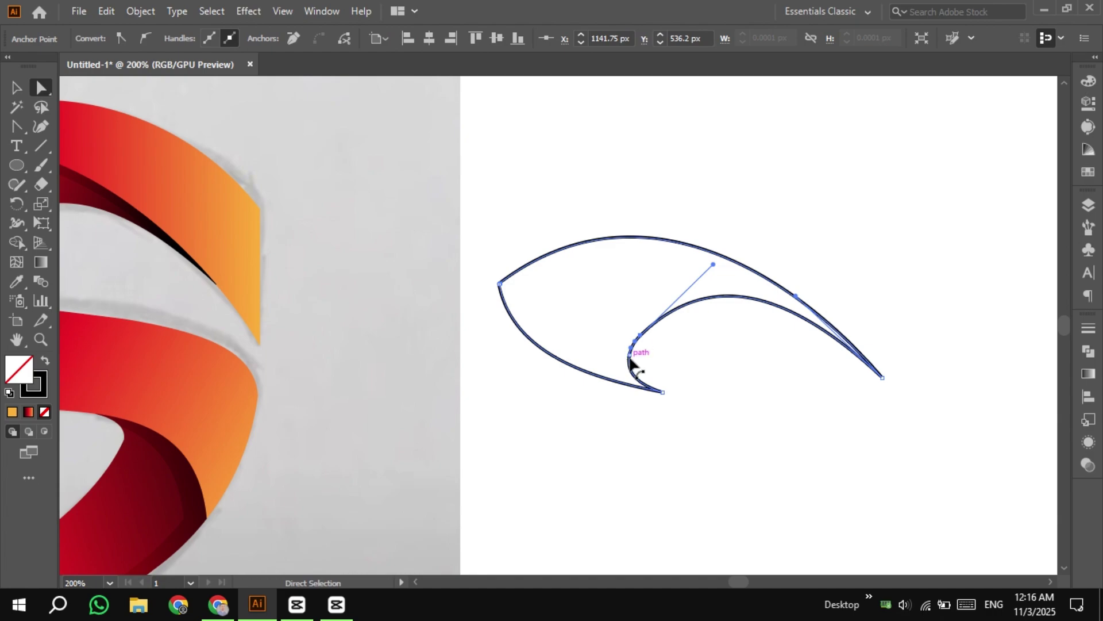
key("Delete")
left_click(631, 361)
key("Delete")
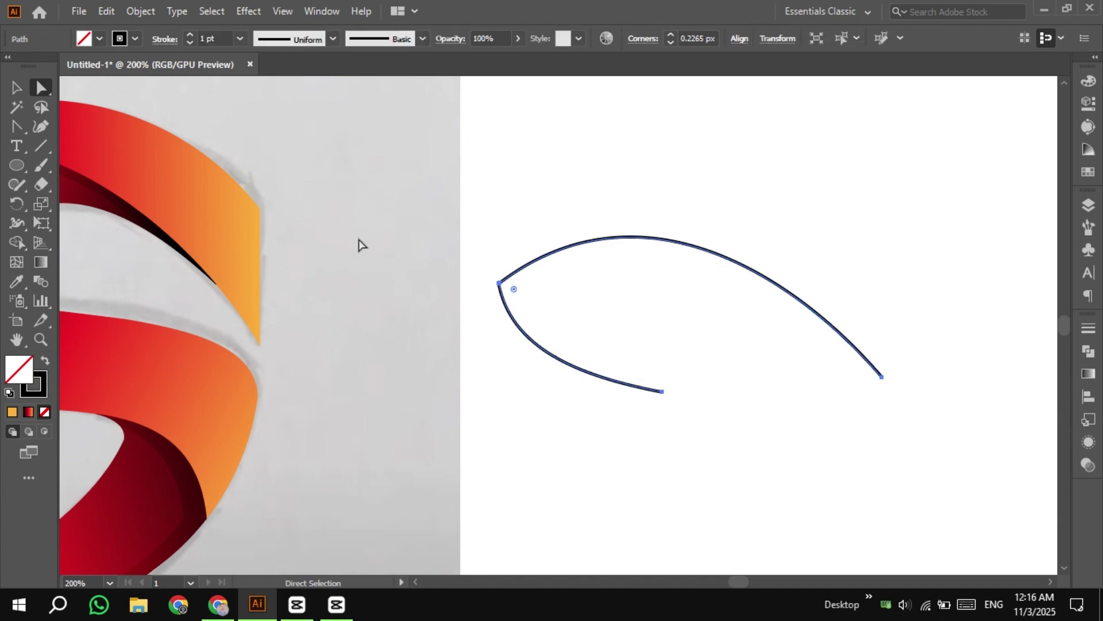
Step: Apply the tapered elliptical width profile to the open path and change its stroke color to white
left_click(23, 89)
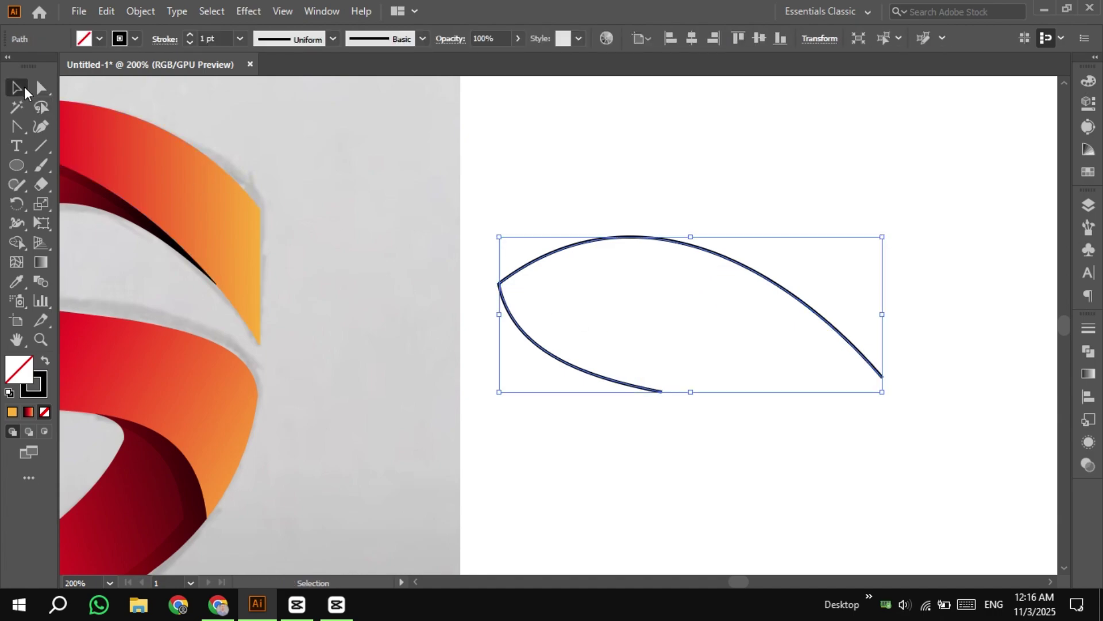
left_click(333, 41)
left_click(273, 92)
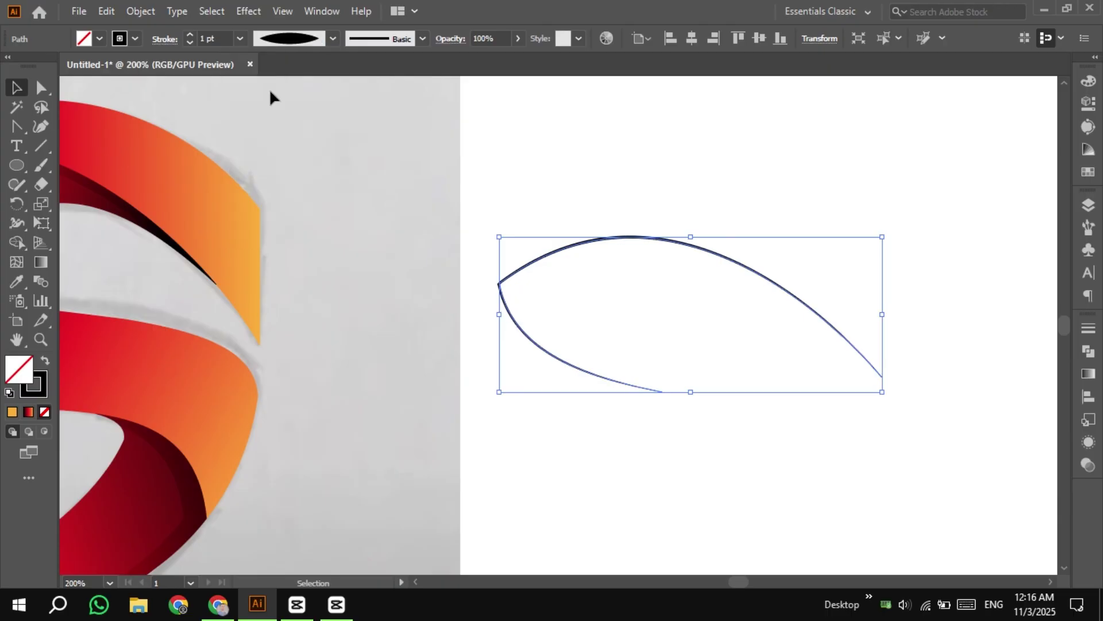
left_click(135, 39)
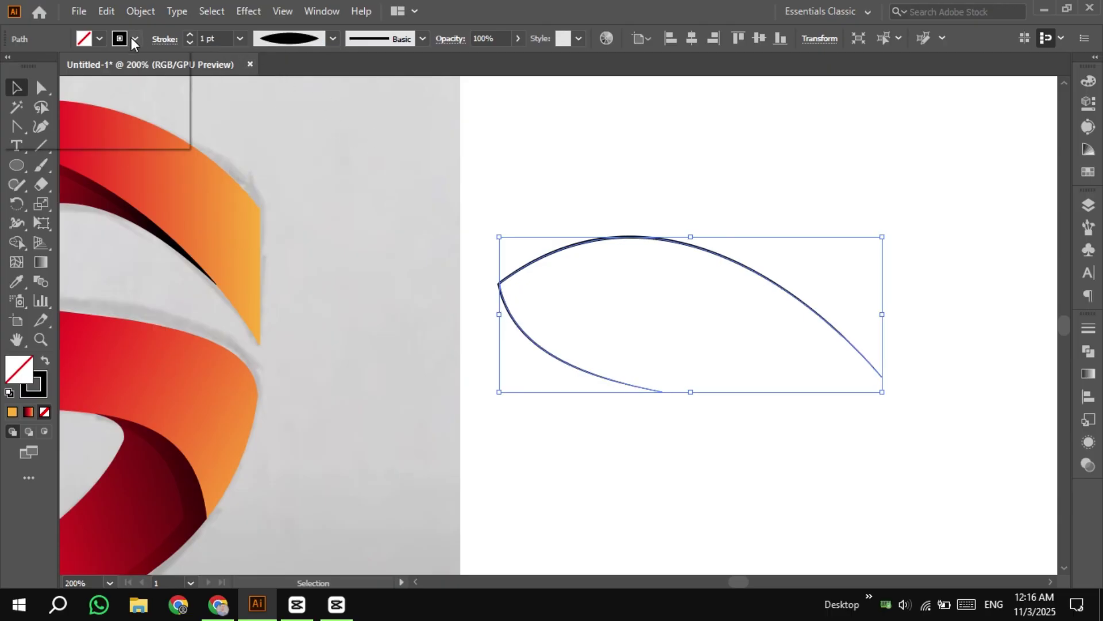
left_click(33, 65)
Step: Place the white tapered line on the curved inner piece of the shield, aligned with its left corner and outer edges
key("space")
left_click_drag(427, 220, 709, 263)
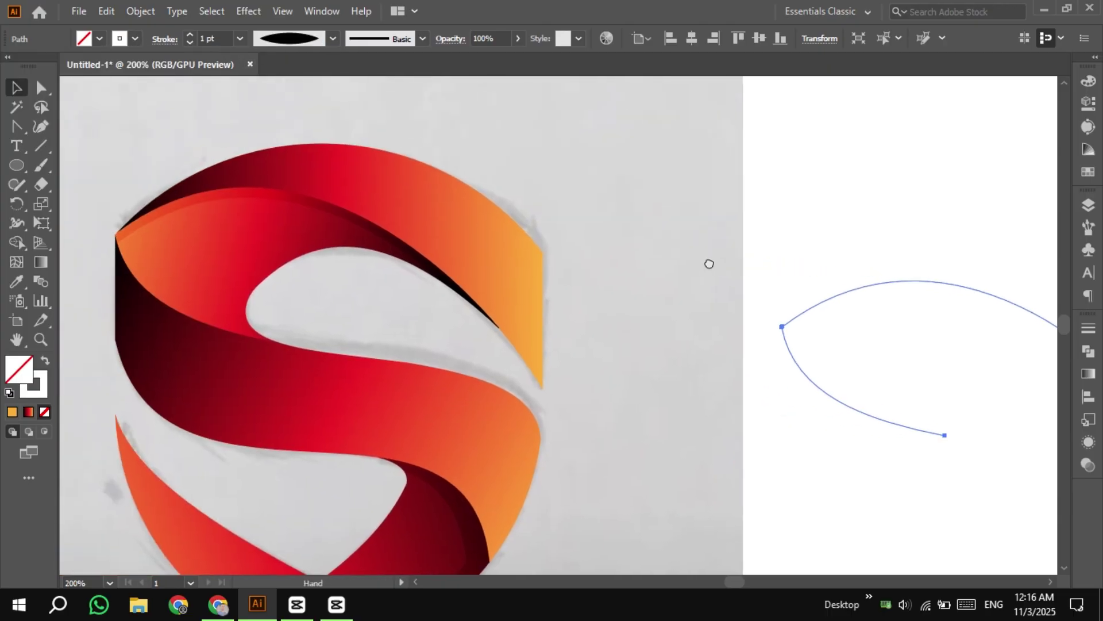
left_click_drag(805, 310, 489, 279)
scroll(144, 221, "up", 3)
scroll(435, 298, "up", 3)
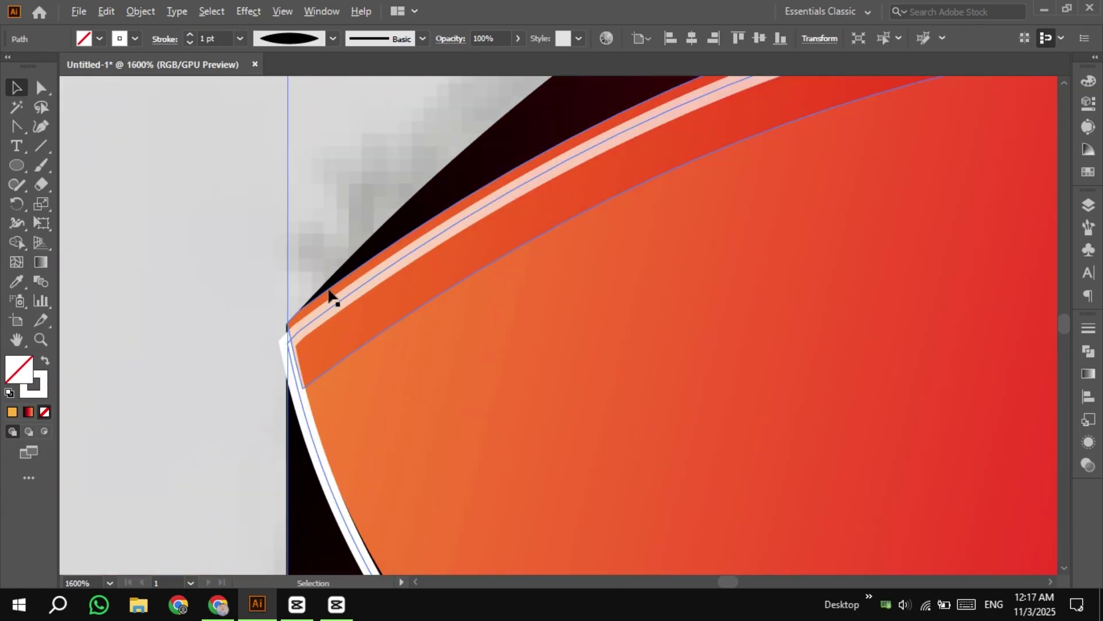
scroll(272, 344, "up", 3)
left_click_drag(277, 348, 299, 285)
scroll(352, 267, "down", 3)
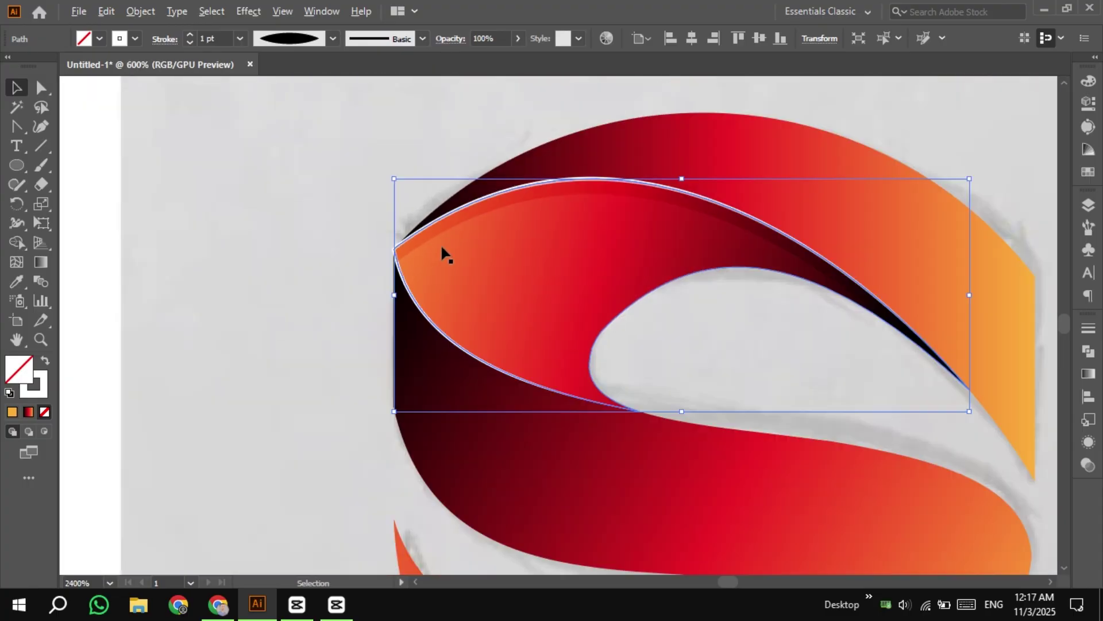
Step: Reduce the white highlight line's stroke weight to 0.5 pt
left_click_drag(509, 259, 352, 279)
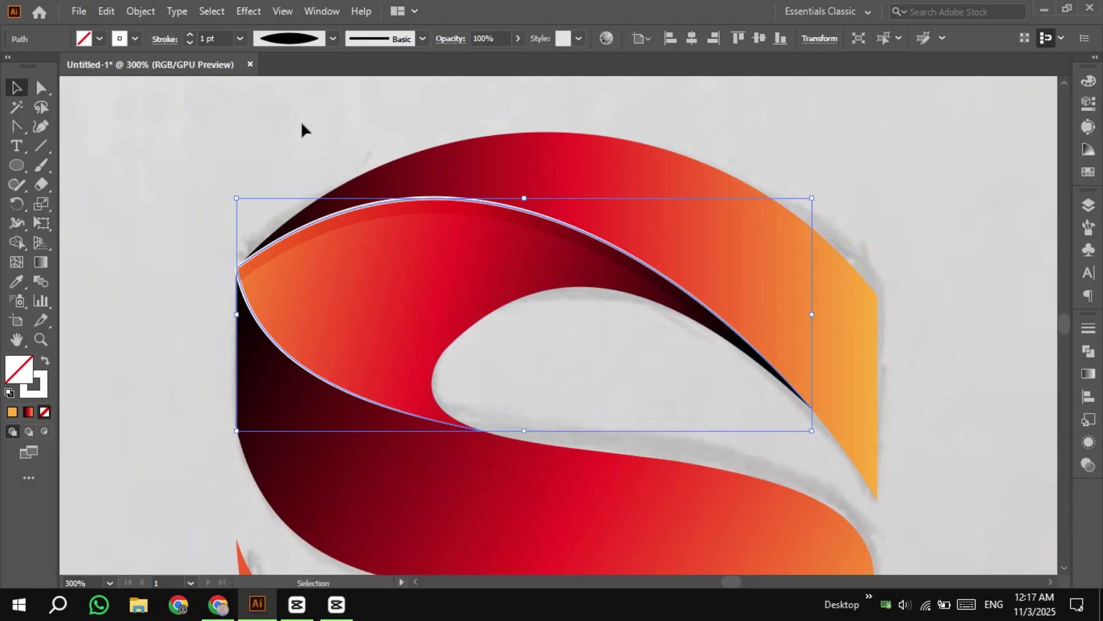
left_click(191, 41)
left_click(191, 42)
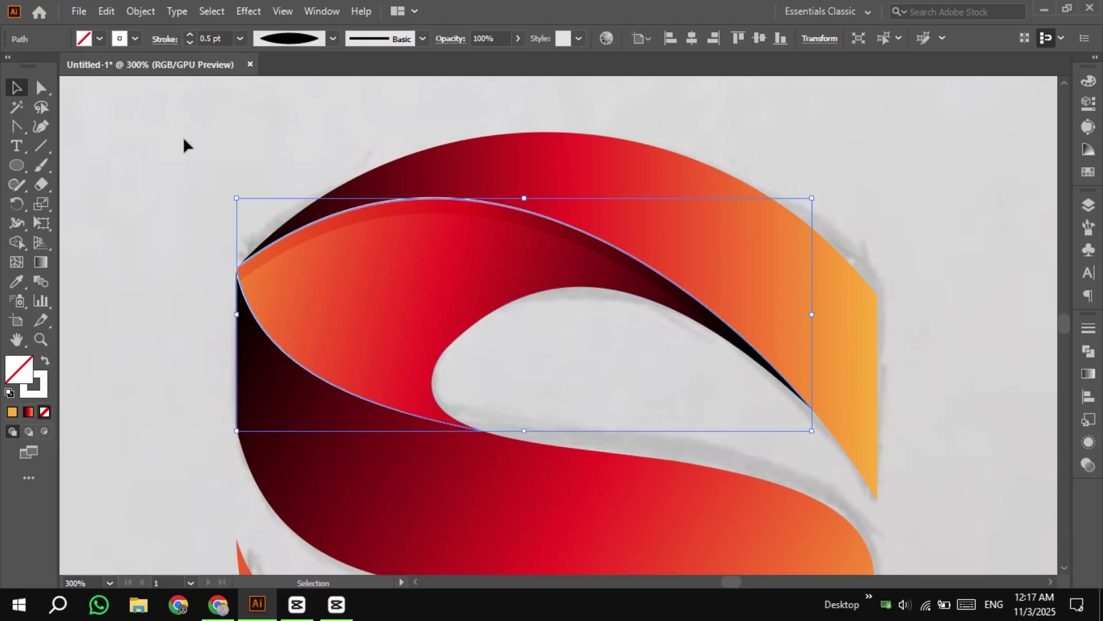
Step: Duplicate the middle S-band of the shield onto the empty area beside the sketch
left_click(177, 191)
scroll(177, 196, "down", 2)
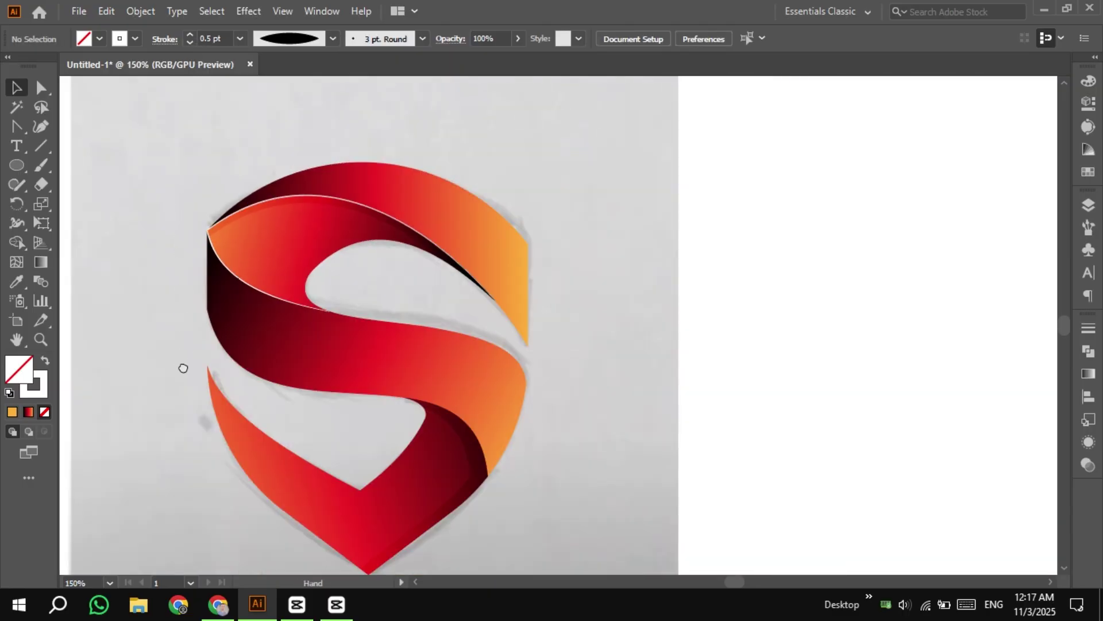
left_click_drag(184, 368, 185, 327)
left_click_drag(425, 427, 454, 408)
scroll(454, 409, "up", 1)
left_click_drag(392, 274, 663, 331)
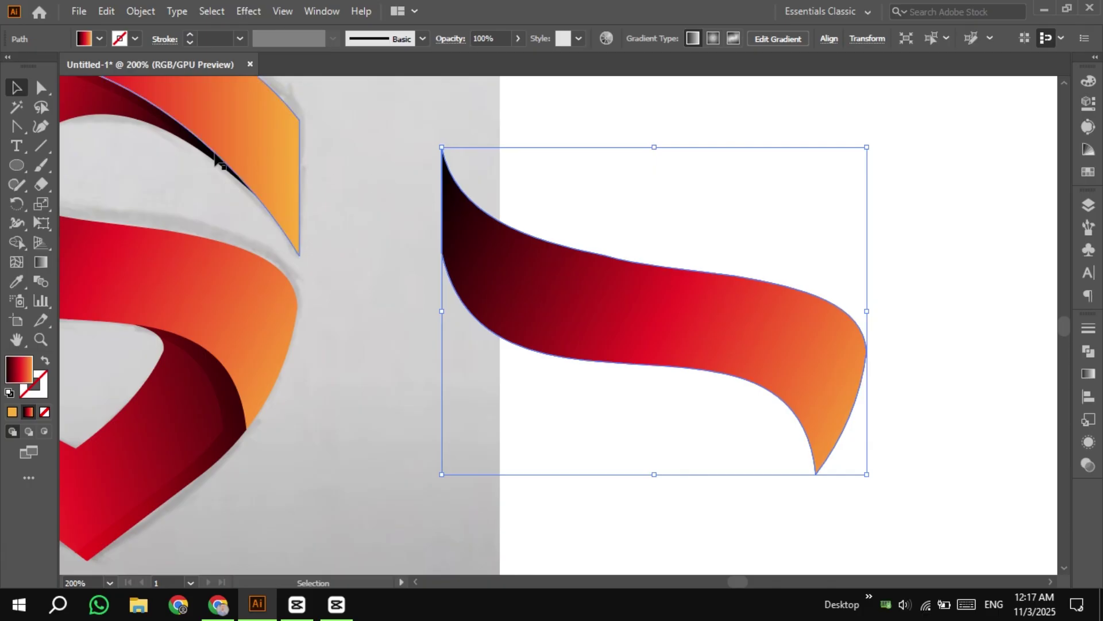
Step: Delete the band copy's anchor points except the two ends of the lower inner curve, leaving that arc as an open path
key("a")
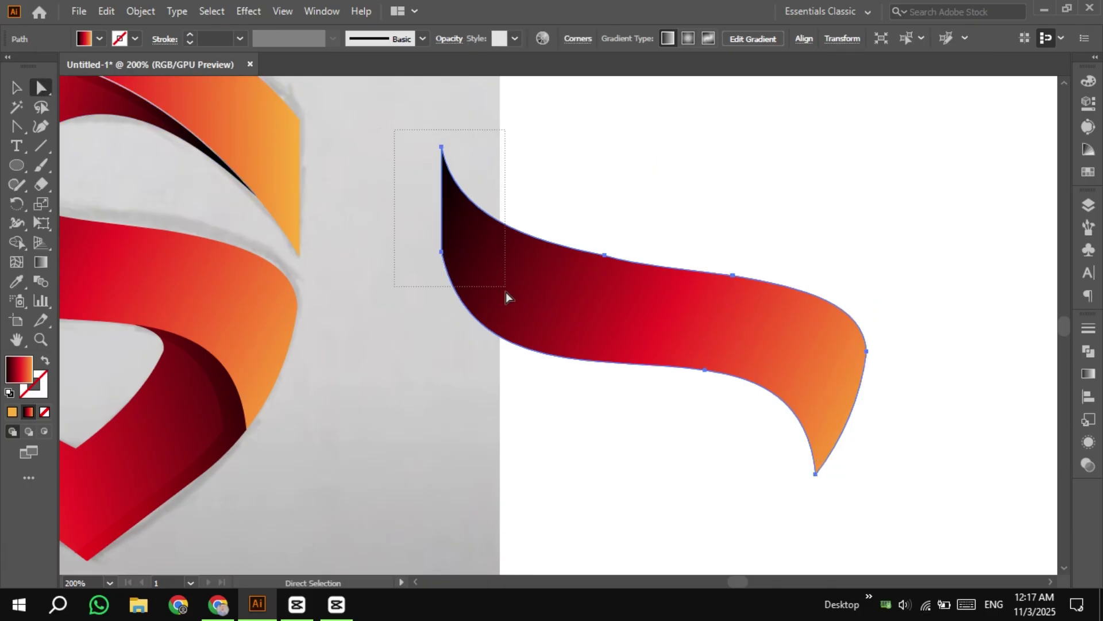
left_click_drag(507, 368, 506, 370)
key("Delete")
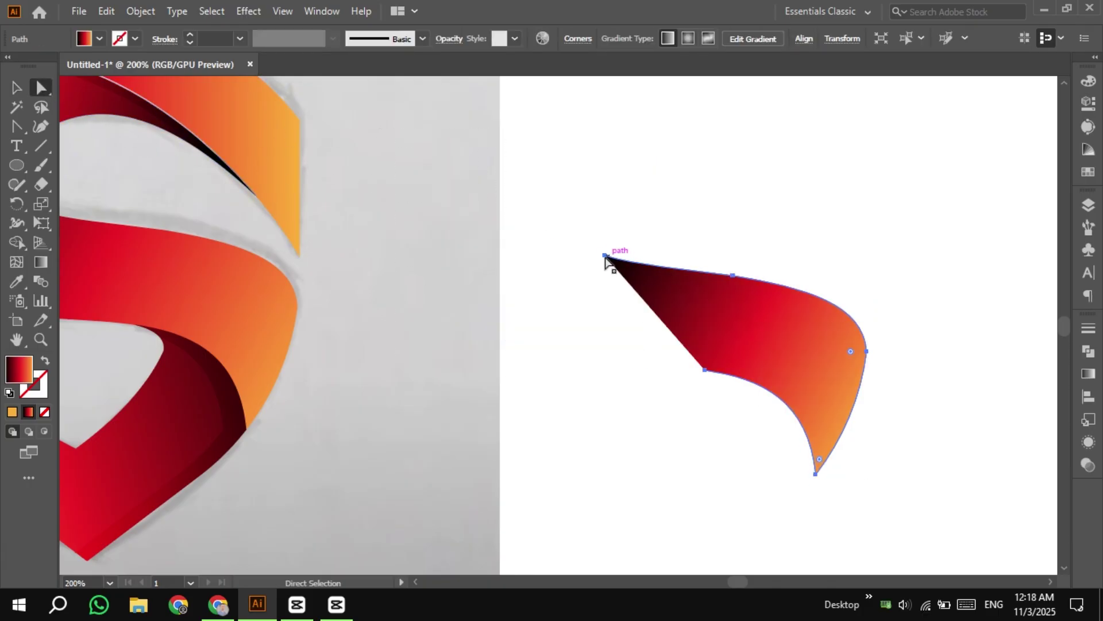
left_click(605, 256)
key("Delete")
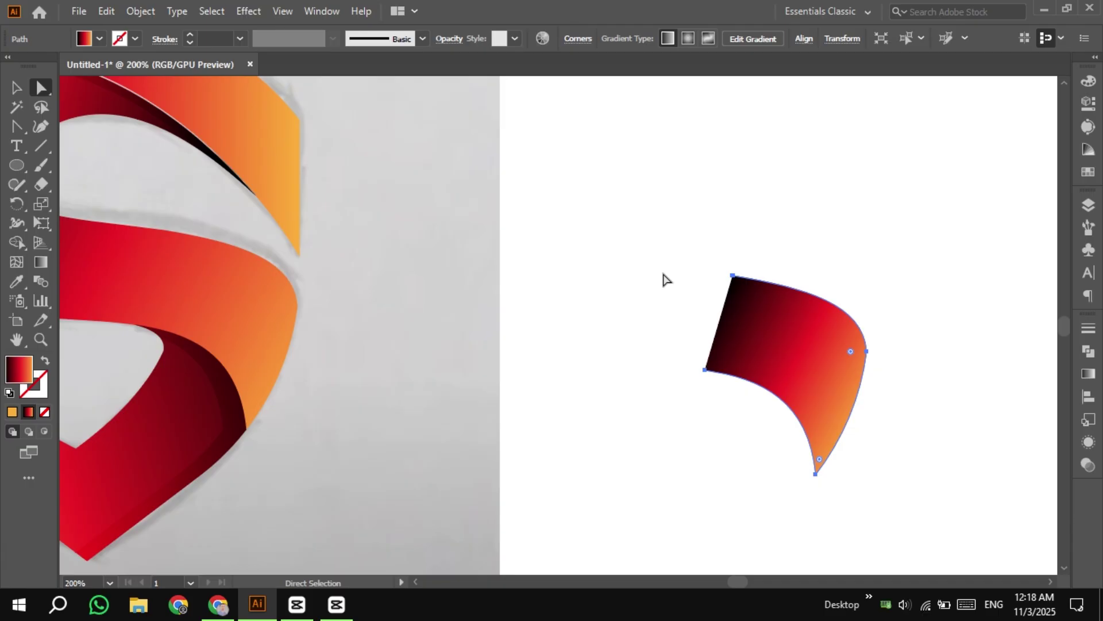
left_click(733, 277)
key("Delete")
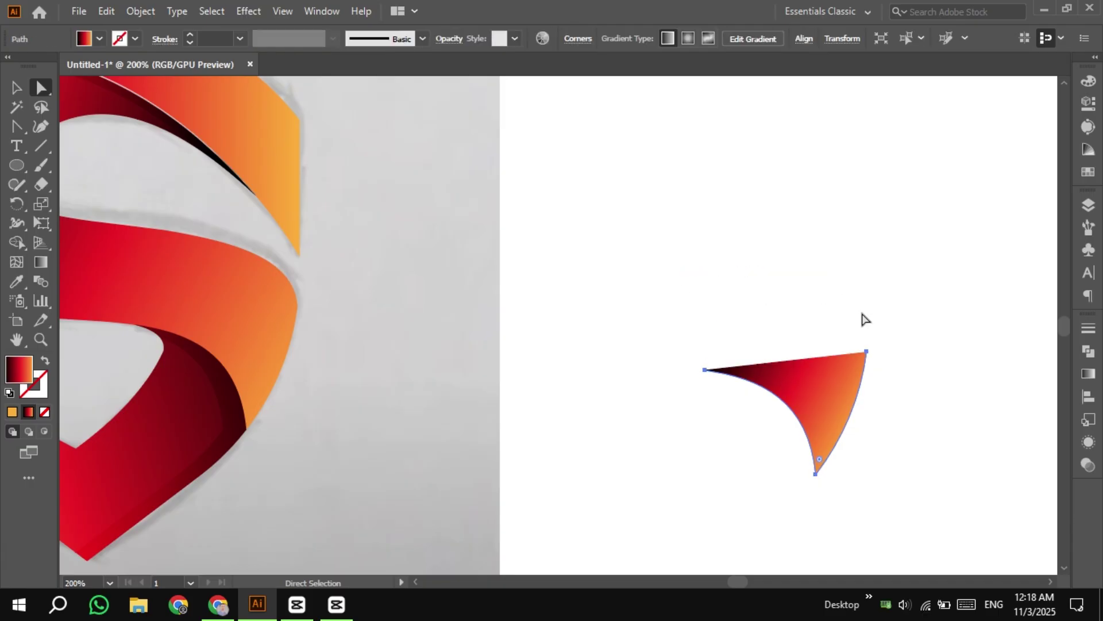
left_click(867, 352)
key("Delete")
key("v")
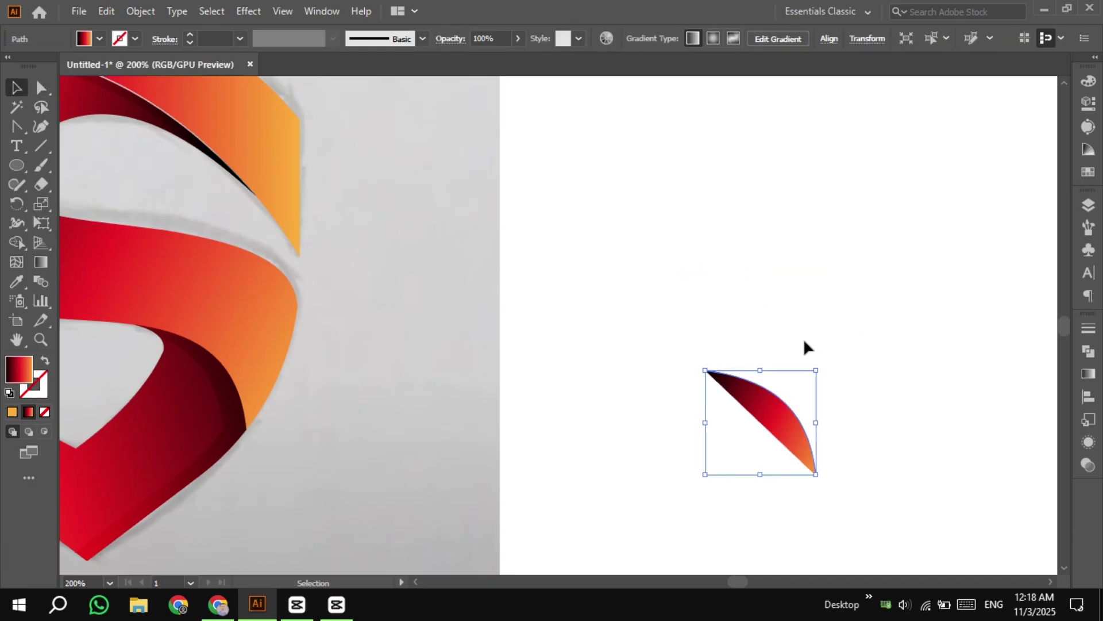
Step: Remove the arc's gradient fill and give it a white stroke
left_click(100, 38)
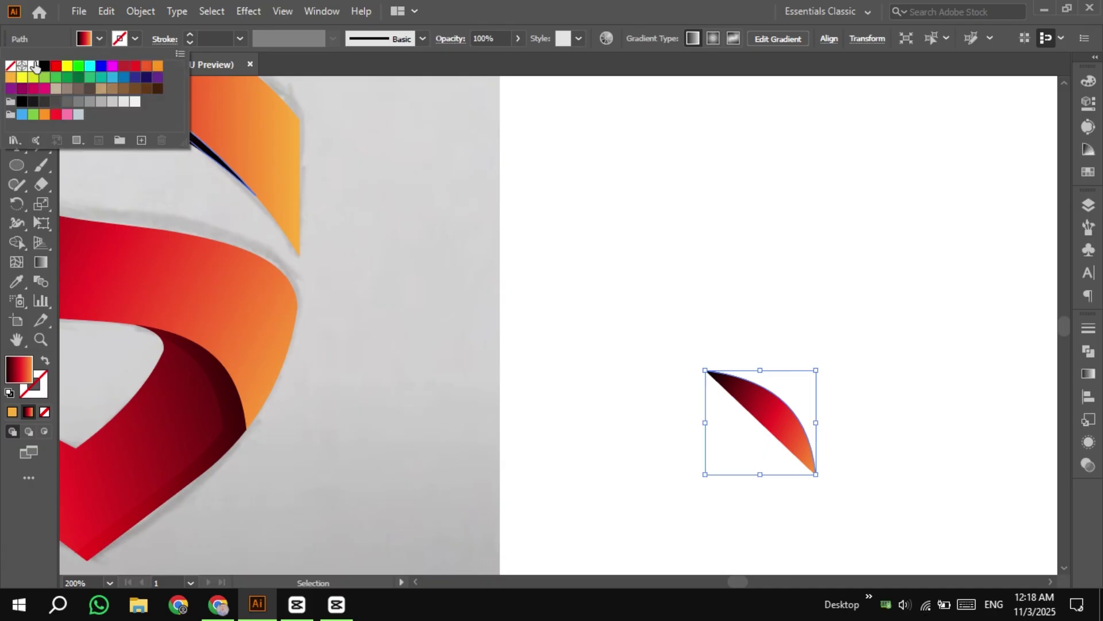
left_click(11, 65)
left_click(135, 39)
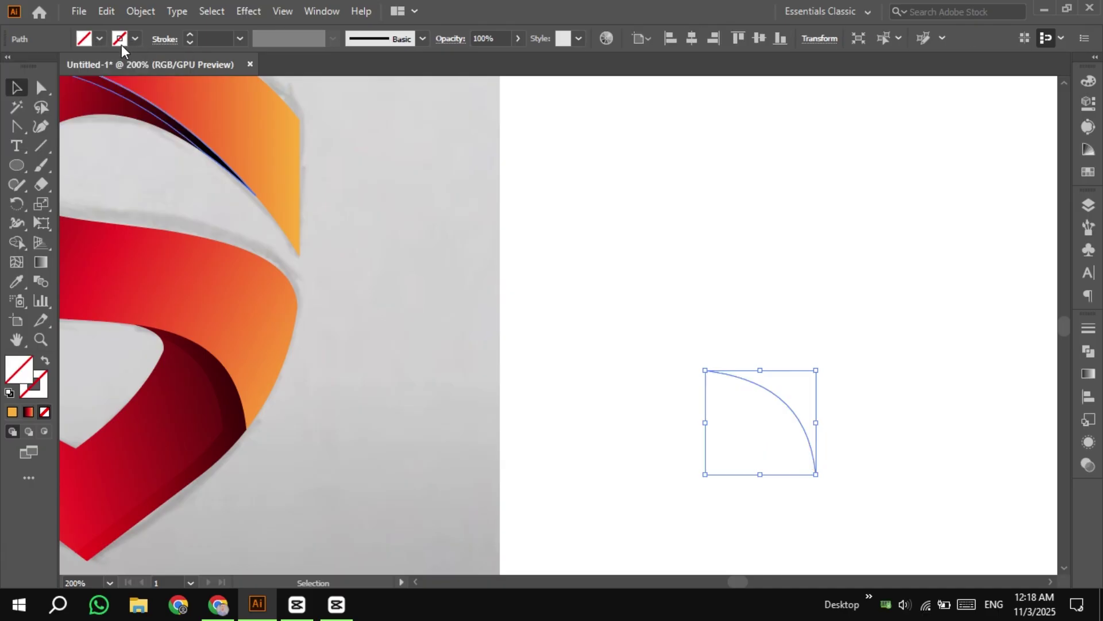
left_click(134, 39)
left_click(36, 66)
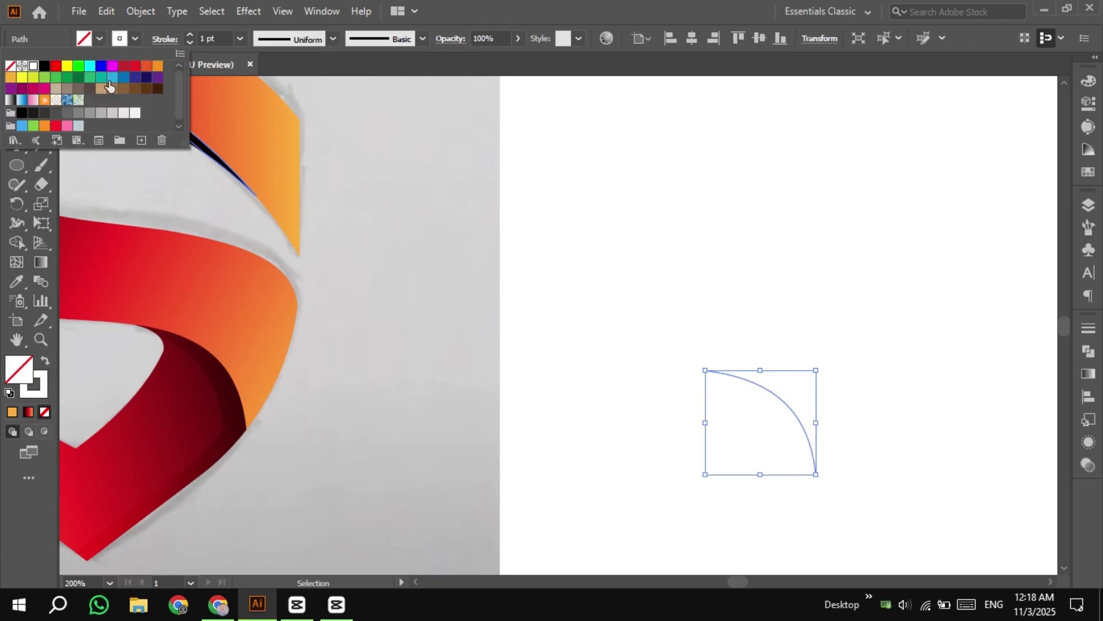
left_click(607, 254)
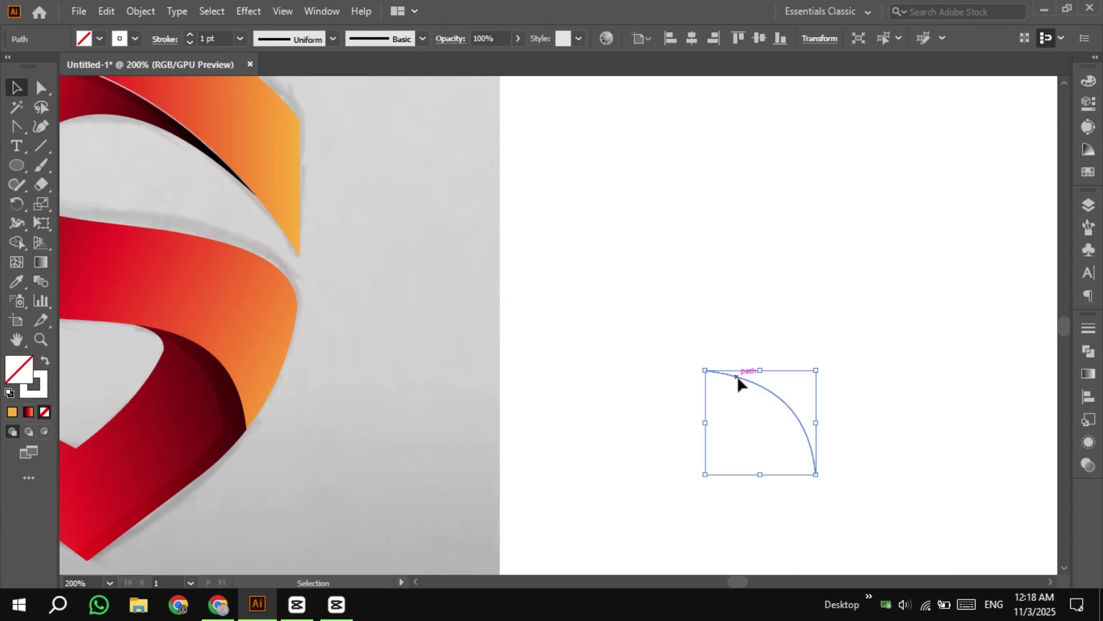
Step: Move the white arc onto the grey sketch background and apply the tapered elliptical width profile to its stroke
left_click_drag(737, 375, 810, 343)
left_click_drag(810, 342, 428, 343)
scroll(428, 344, "up", 1)
scroll(427, 349, "up", 1)
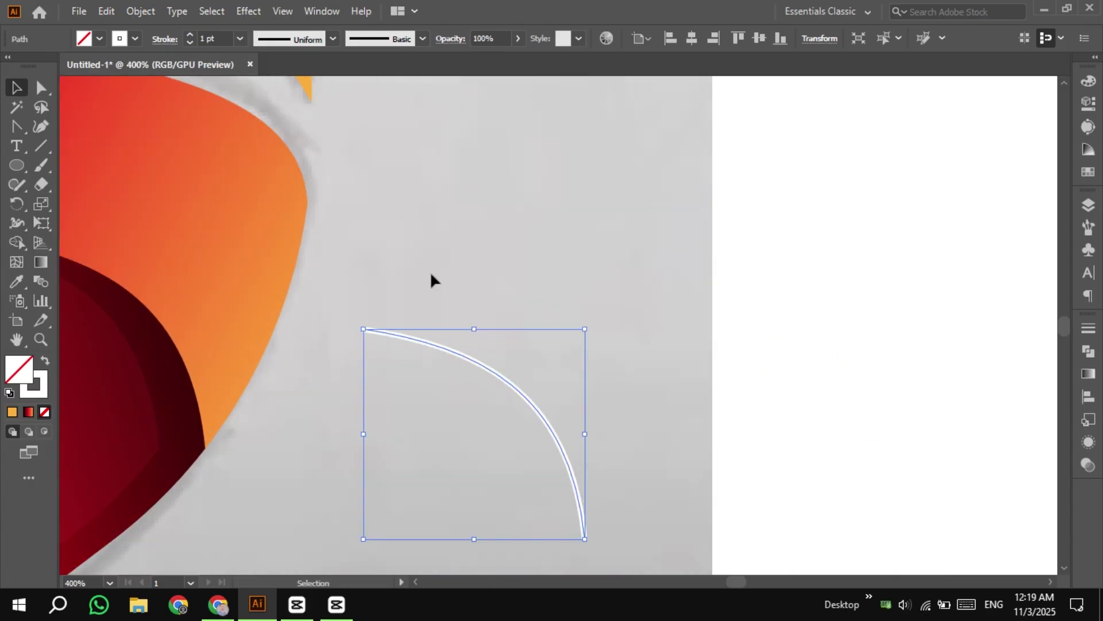
left_click(333, 39)
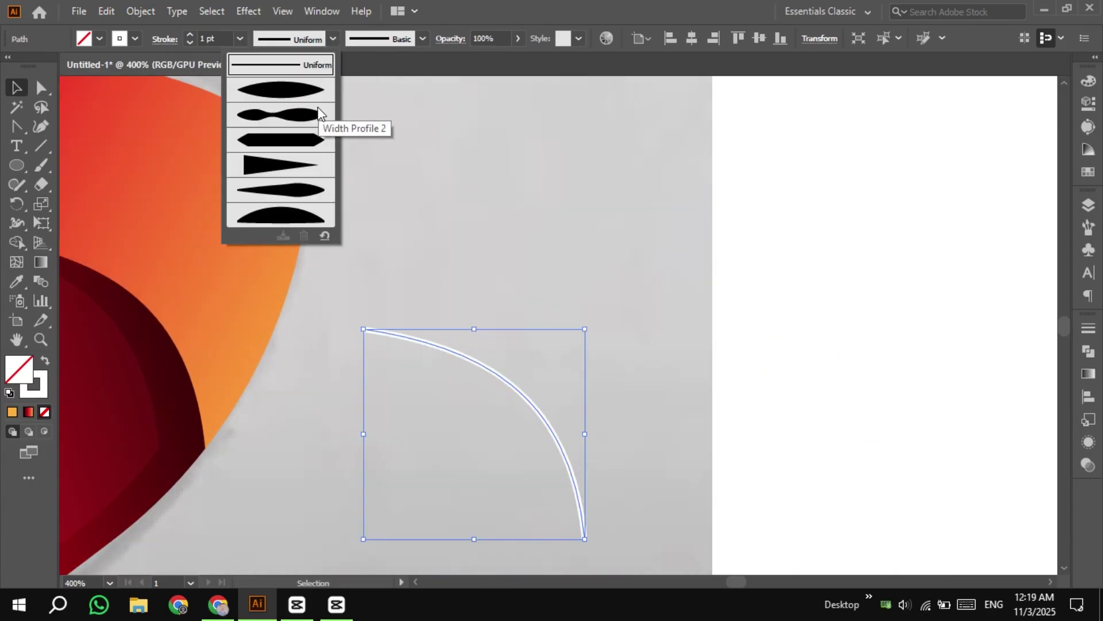
left_click(280, 98)
left_click(426, 288)
scroll(425, 290, "down", 1)
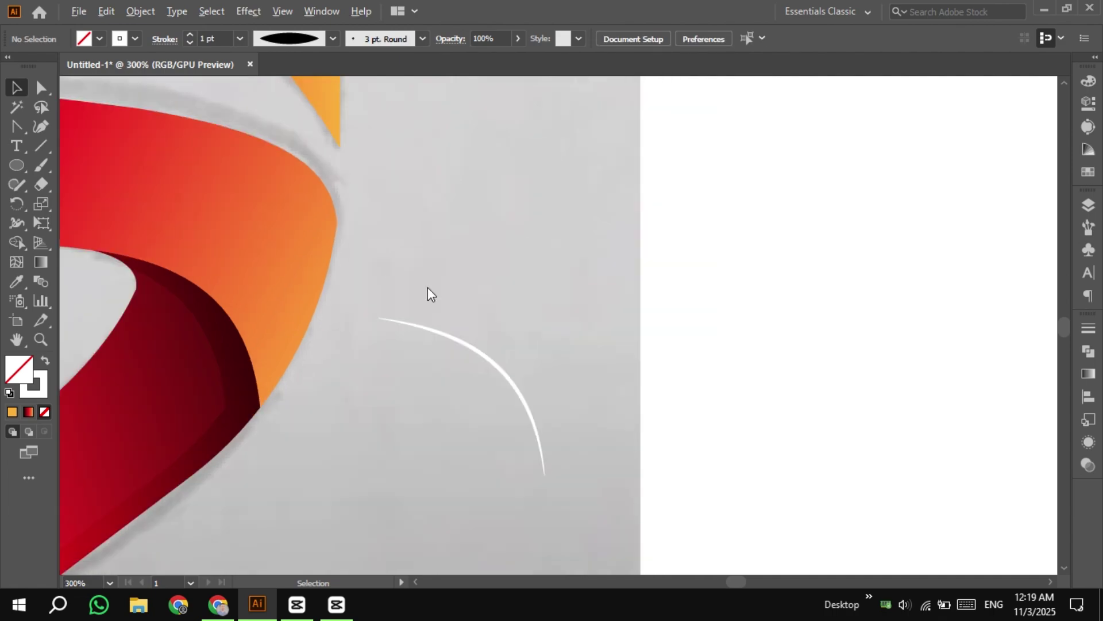
Step: Place the white arc on the edge between the middle band and the lower dark piece, and reduce its stroke weight to 0.25 pt
left_click_drag(426, 289, 612, 306)
mouse_move(634, 359)
left_mouse_down()
mouse_move(384, 316)
mouse_move(358, 294)
left_mouse_up()
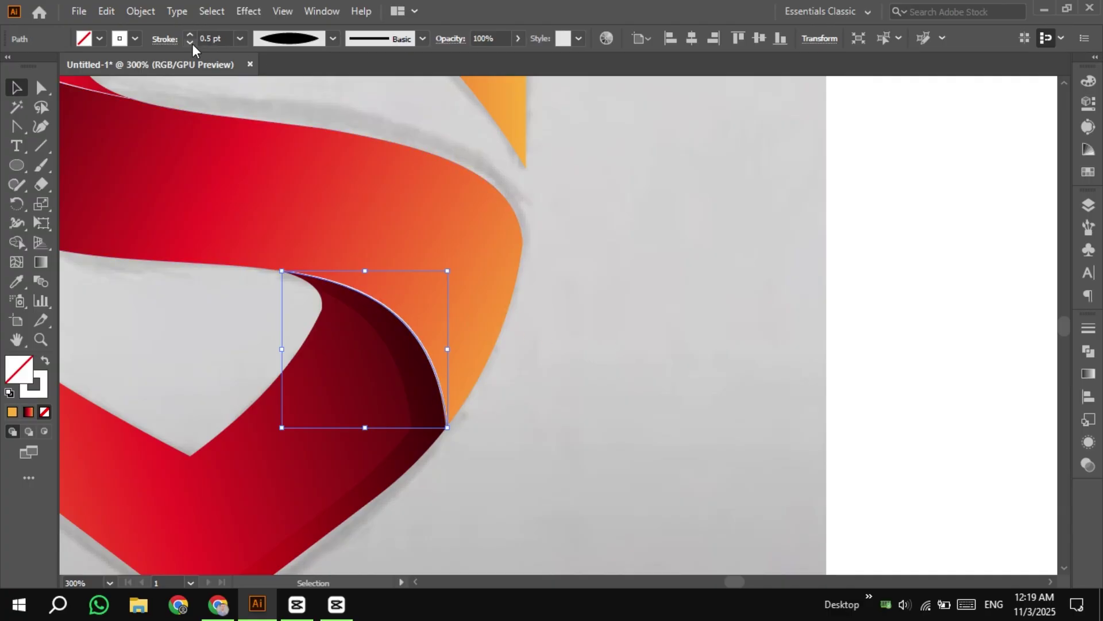
left_click(608, 313)
Step: Move the complete shield logo off the sketch onto the white area beside it
key("ctrl+minus")
key("ctrl+minus")
left_click_drag(608, 311, 483, 343)
scroll(566, 378, "down", 1)
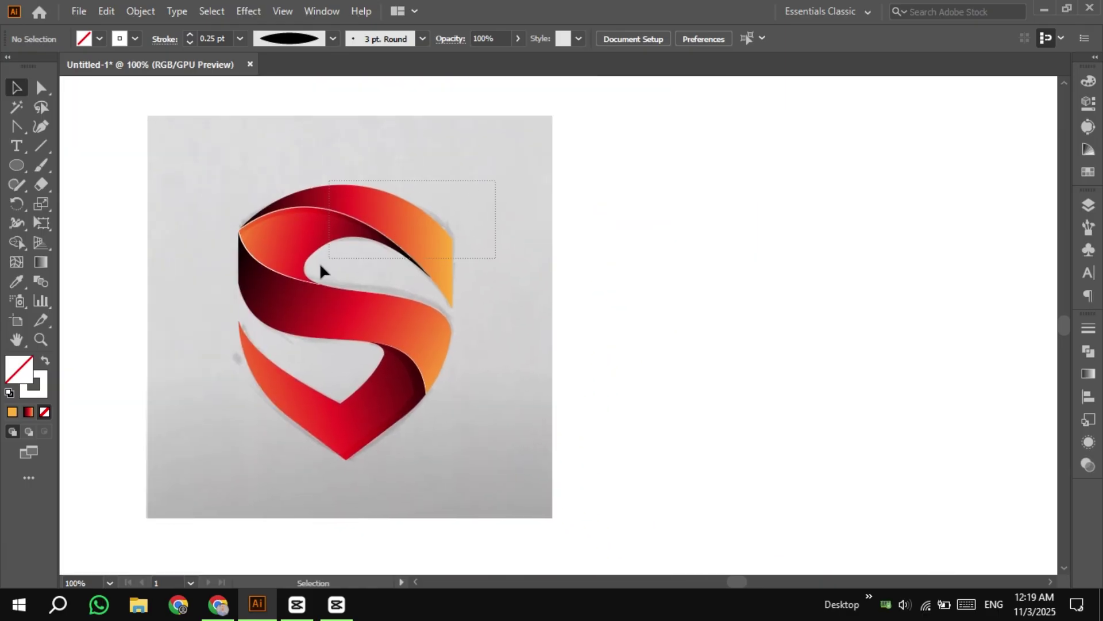
left_click_drag(202, 473, 201, 472)
left_click_drag(310, 307, 662, 313)
left_click(543, 255)
left_click_drag(542, 254, 464, 247)
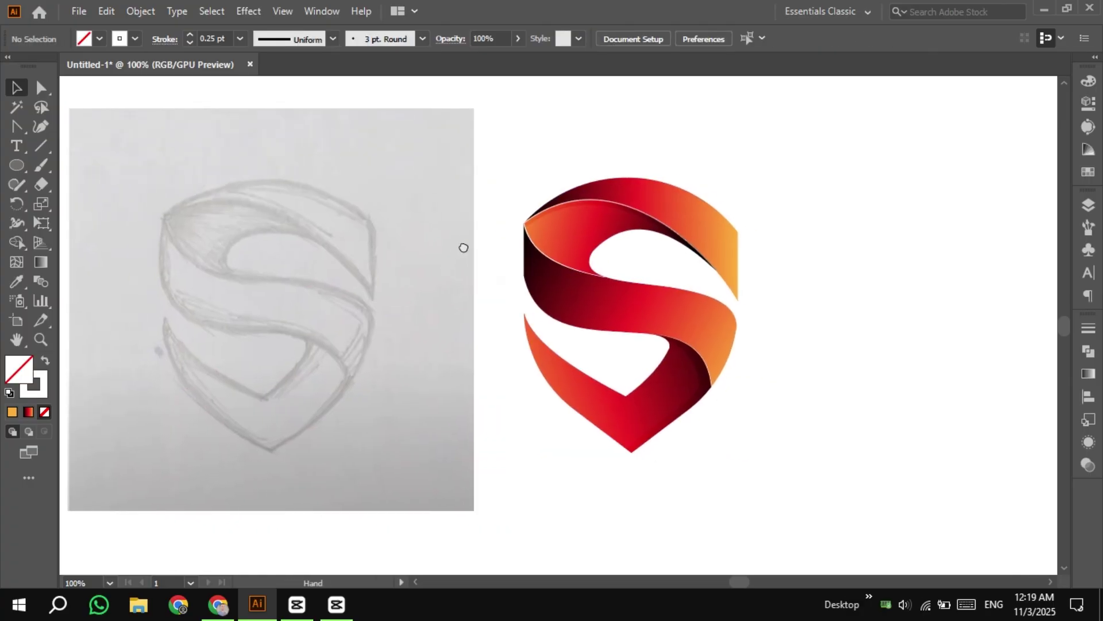
scroll(487, 320, "up", 1)
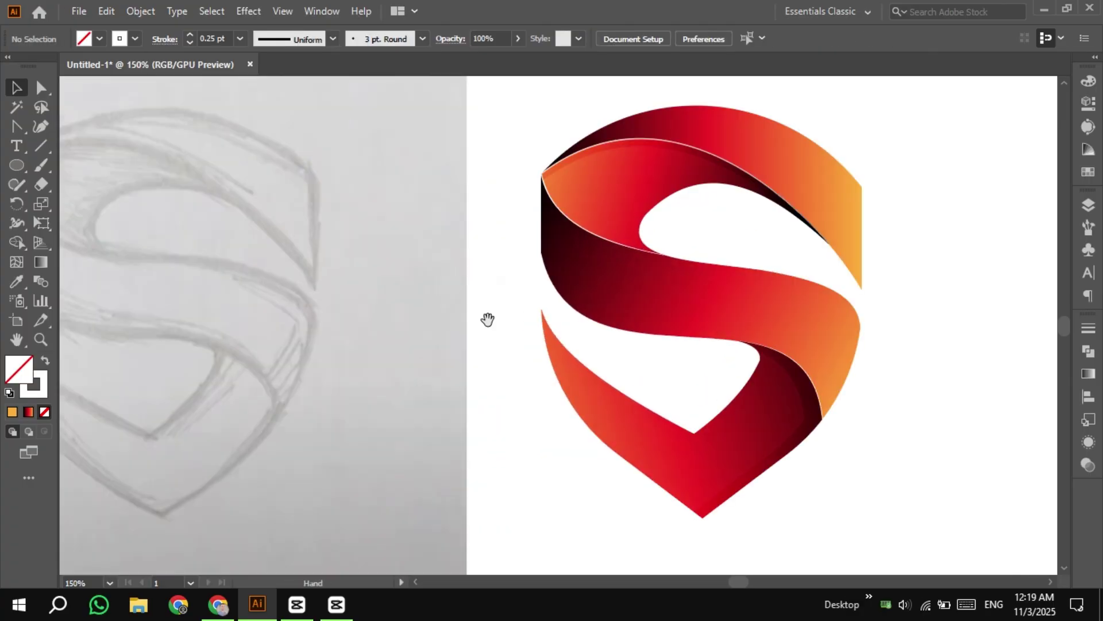